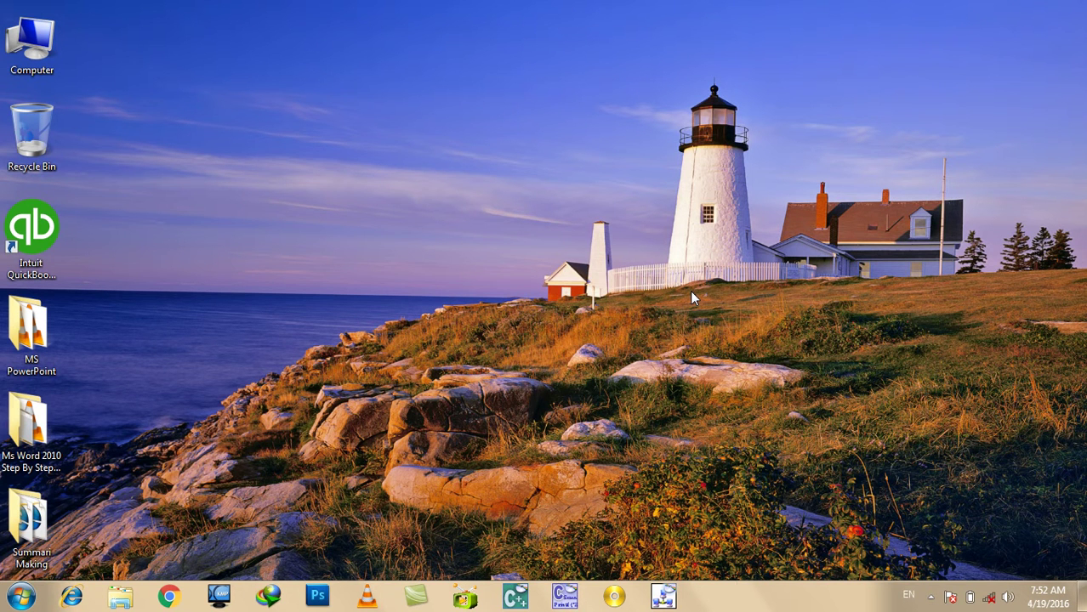
Launch PowerPoint (powerpnt) from the Run box with a blank presentation and show the Insert tab.
key("super+r")
type("powert")
key("BackSpace")
type("pt")
key("Return")
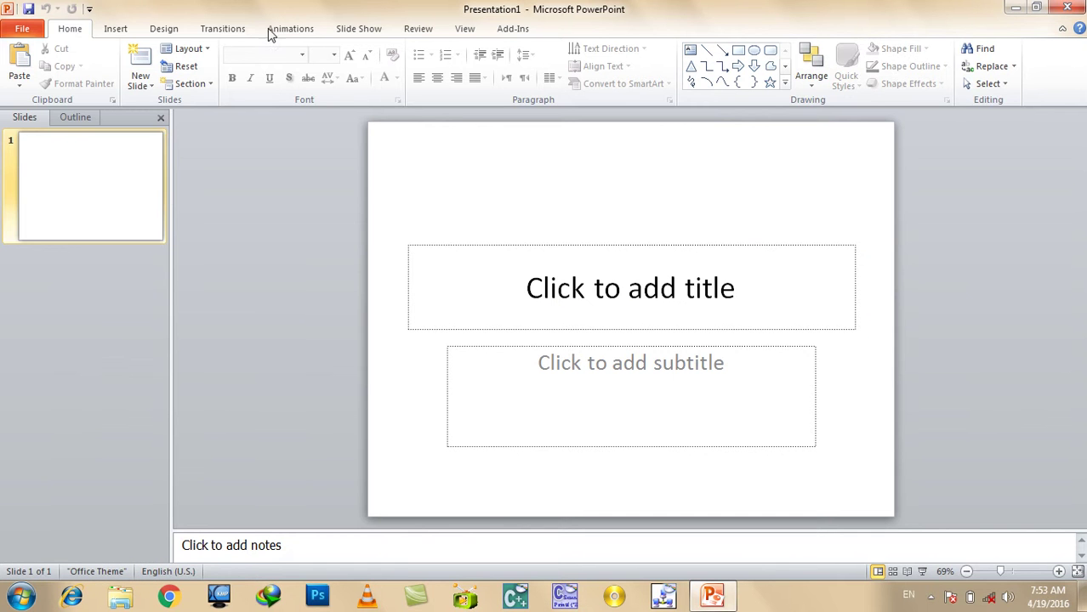
left_click(112, 32)
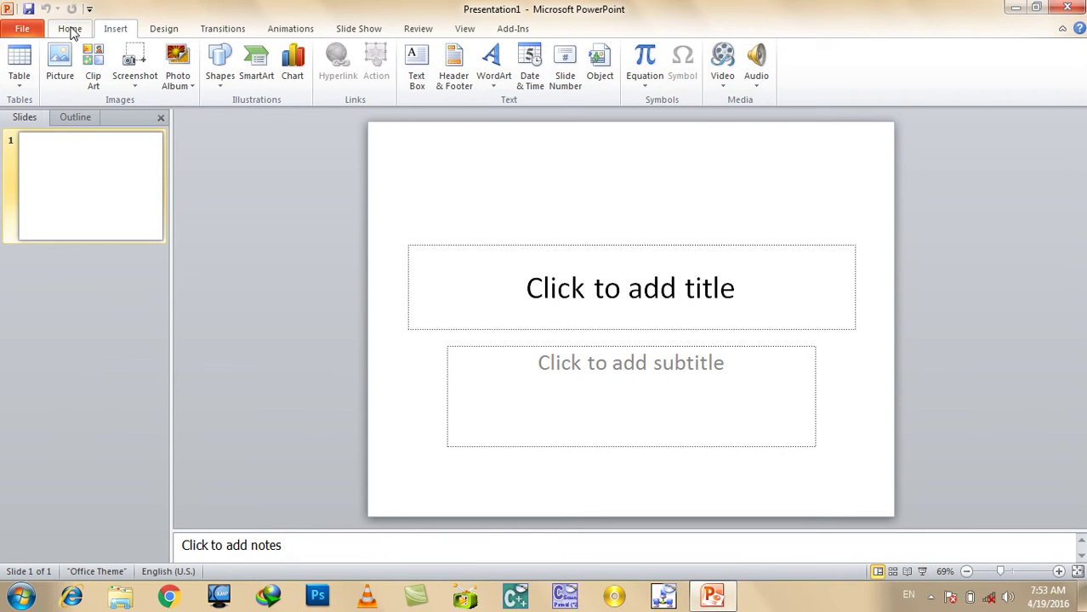
Open the PepsiCo presentation from the Downloads folder.
left_click(33, 32)
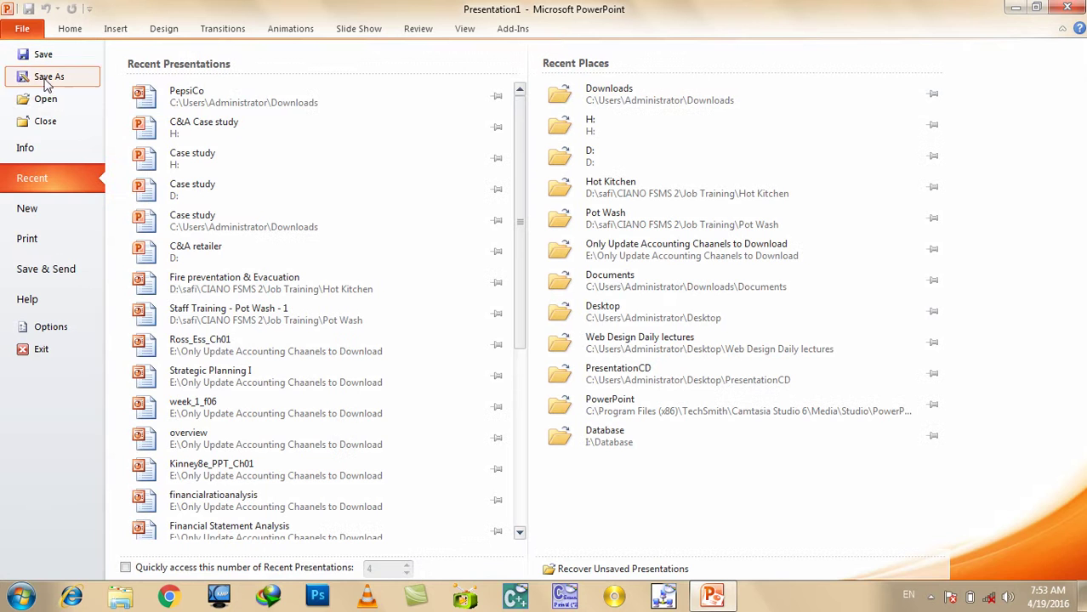
key("Escape")
key("ctrl+o")
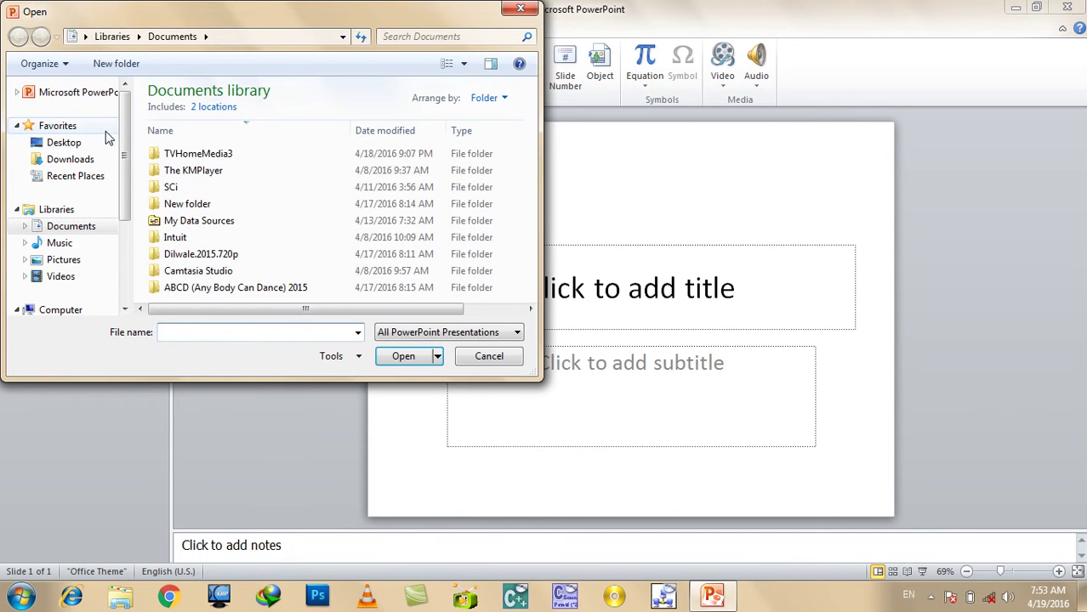
left_click(120, 164)
double_click(189, 213)
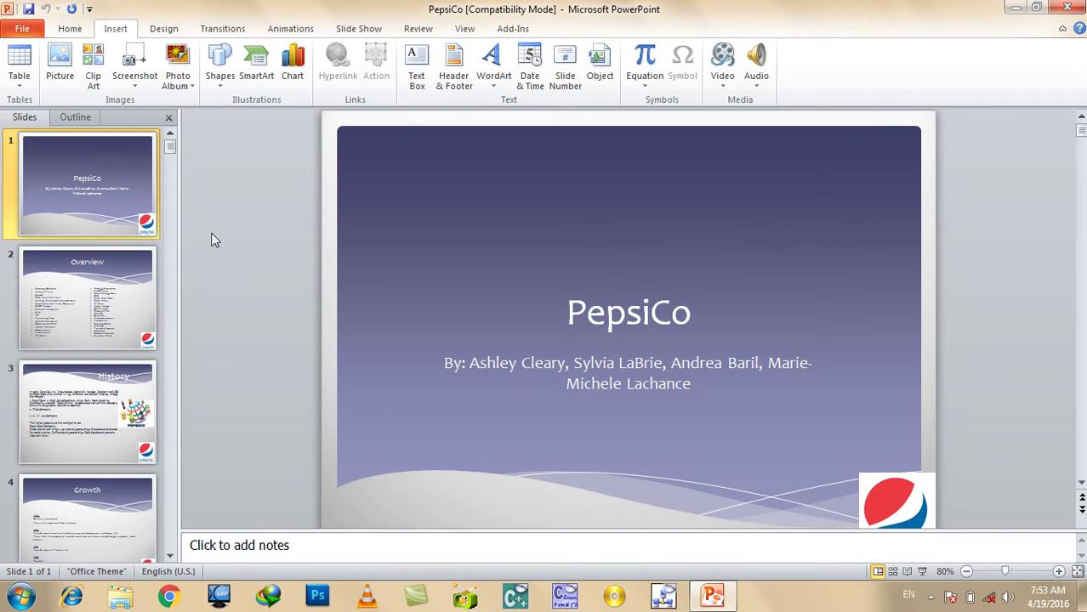
Delete the Overview, History, Growth, Proposed Vision and External Assessment slides.
left_click(84, 490)
left_click(99, 312)
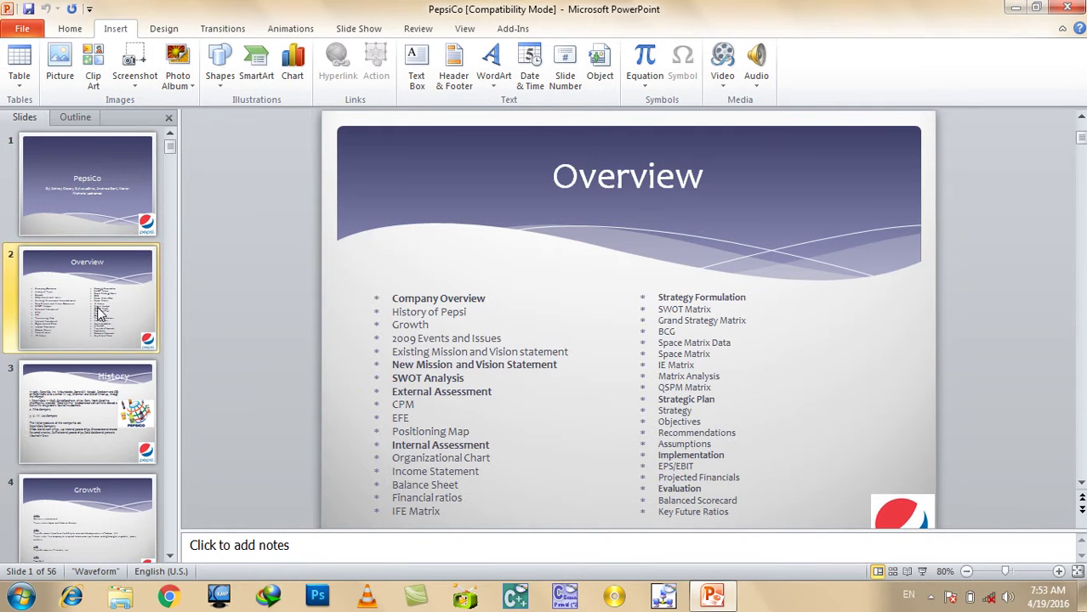
key("Delete")
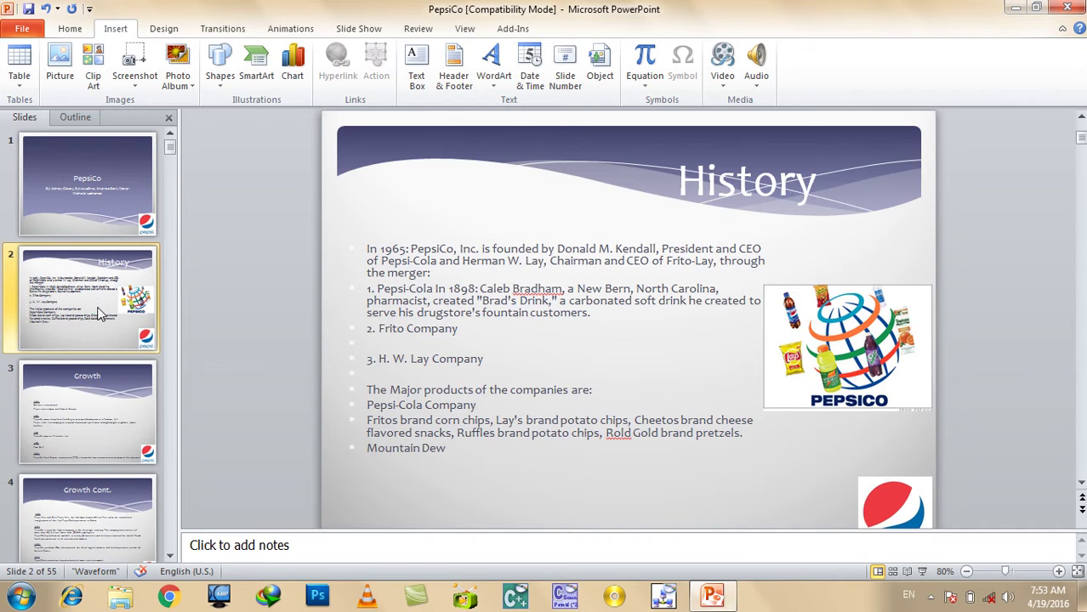
key("Delete")
key("Delete")
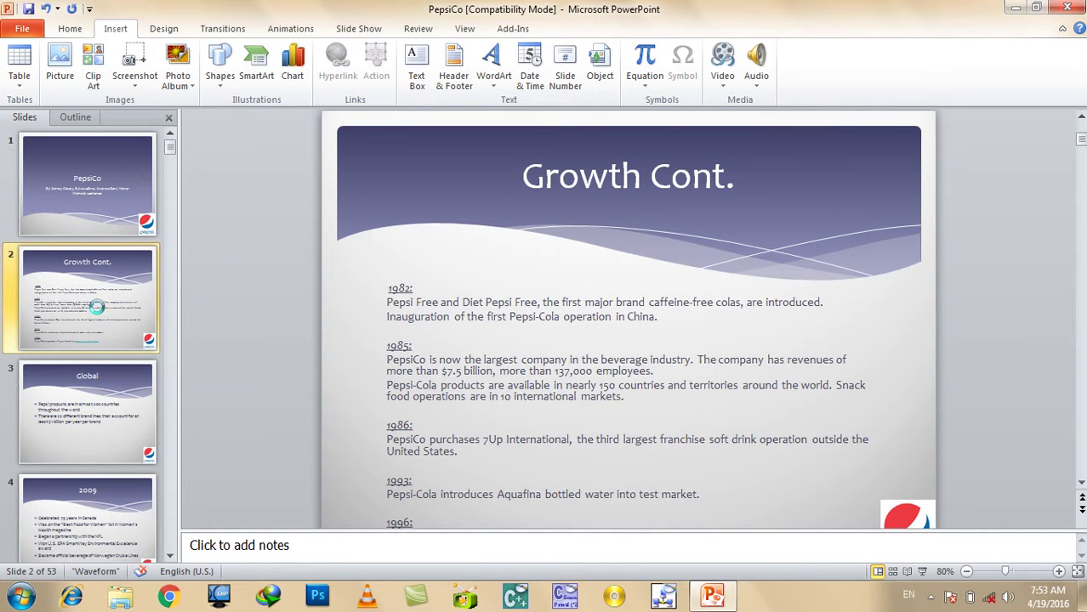
key("Delete")
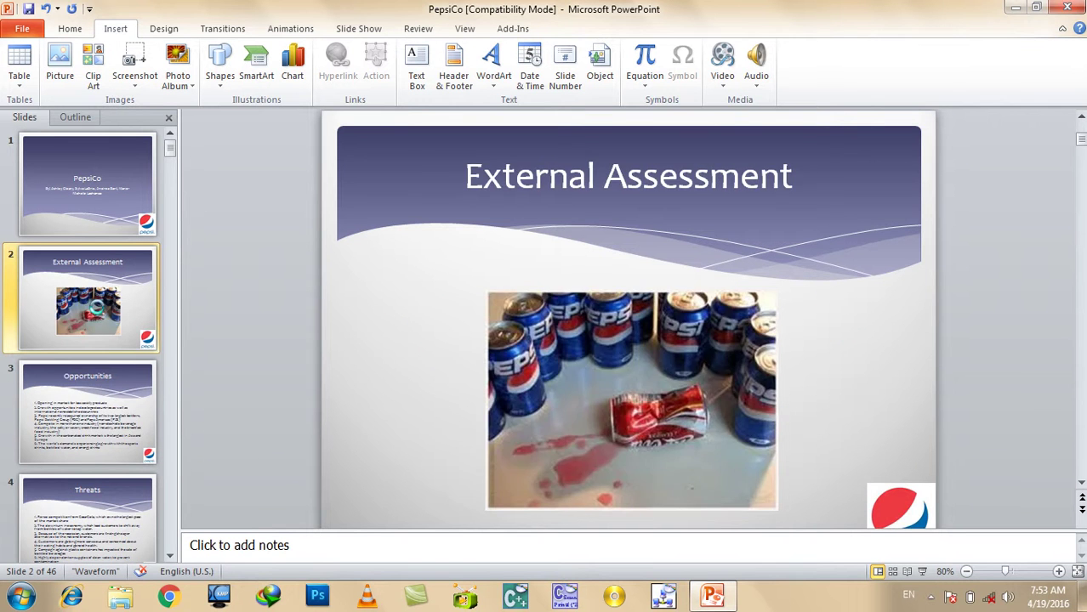
key("Delete")
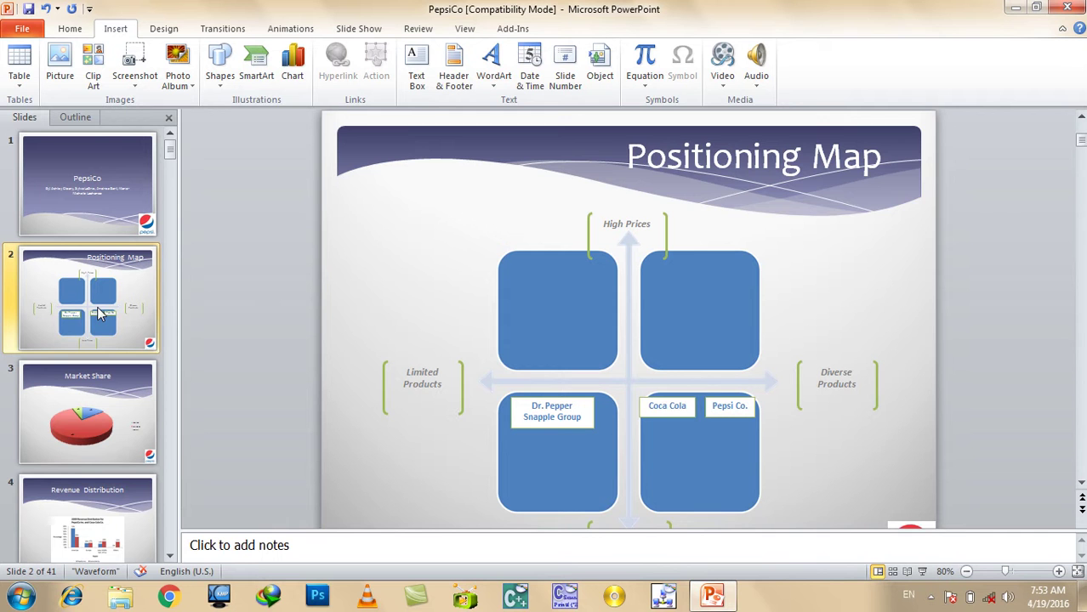
Delete the Market Share, Balance Sheet, Financial Trends, Revenues and BCG slides.
left_click(138, 367)
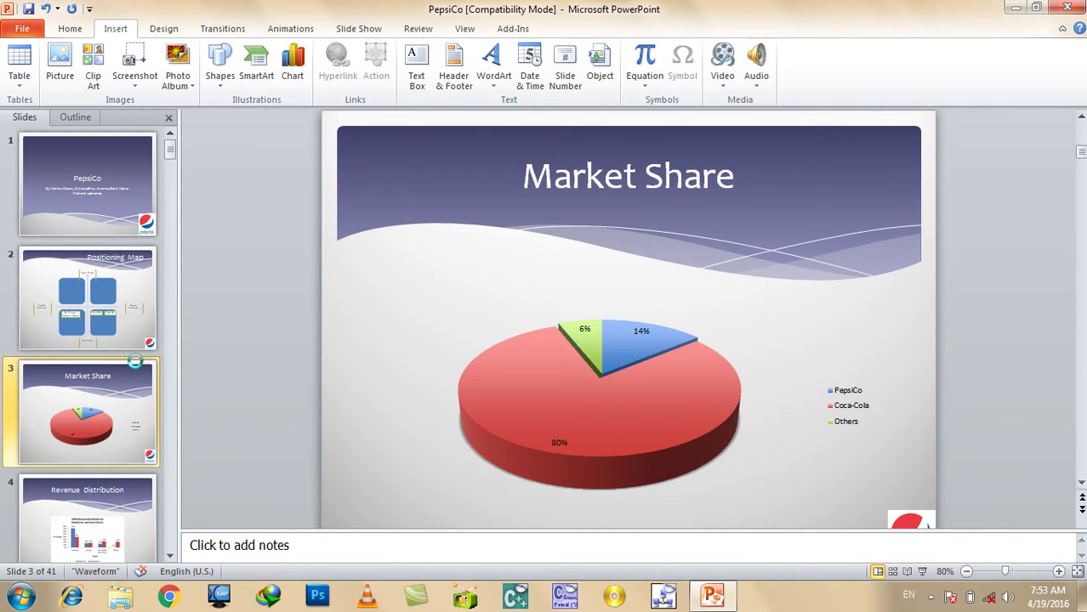
key("Delete")
key("Delete")
key("Delete")
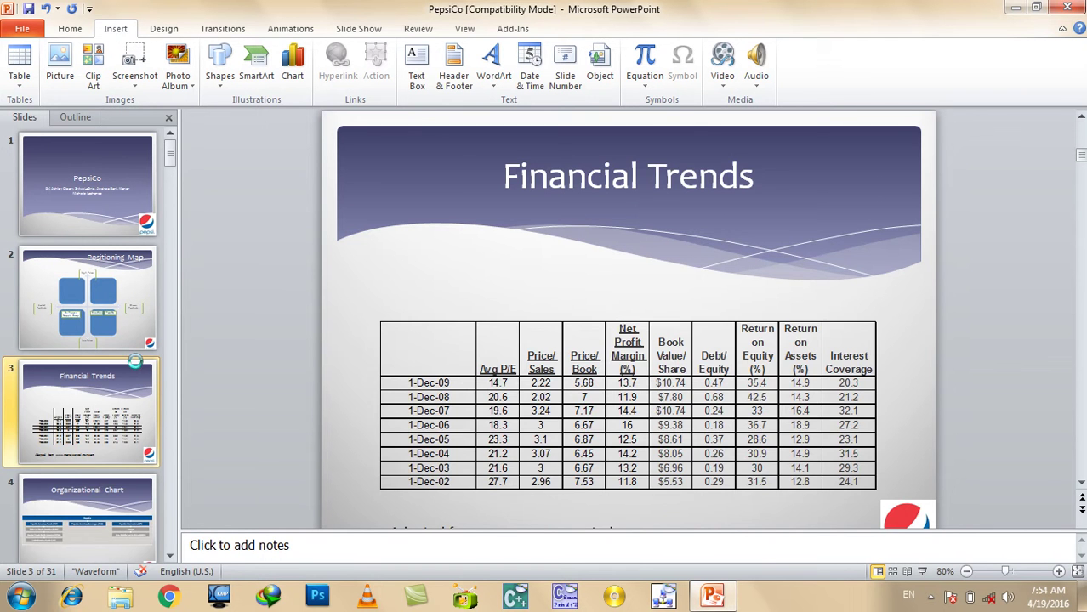
key("Delete")
key("Delete")
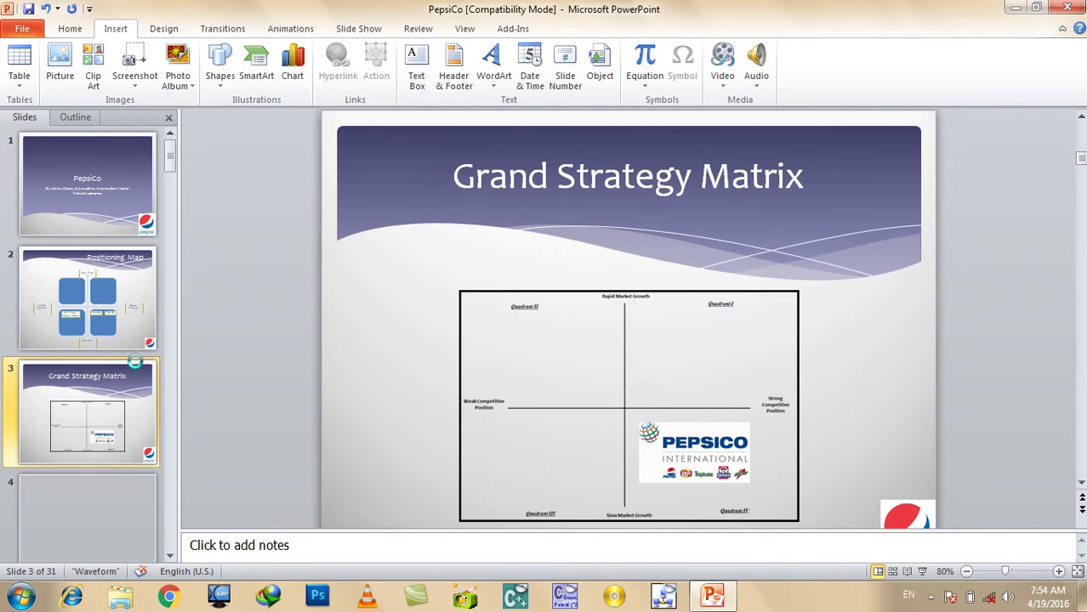
key("Delete")
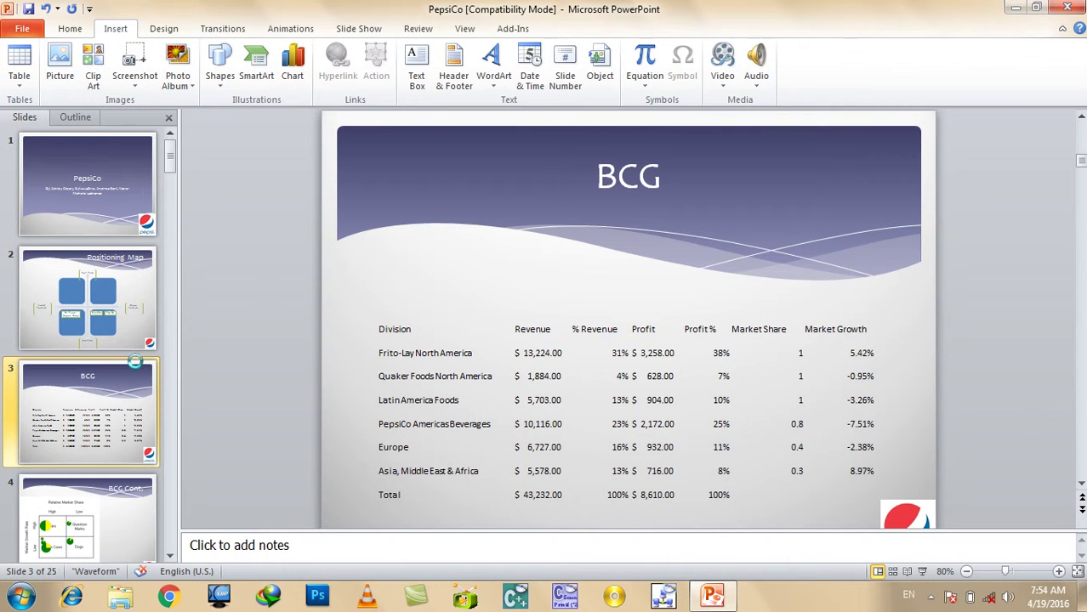
key("Delete")
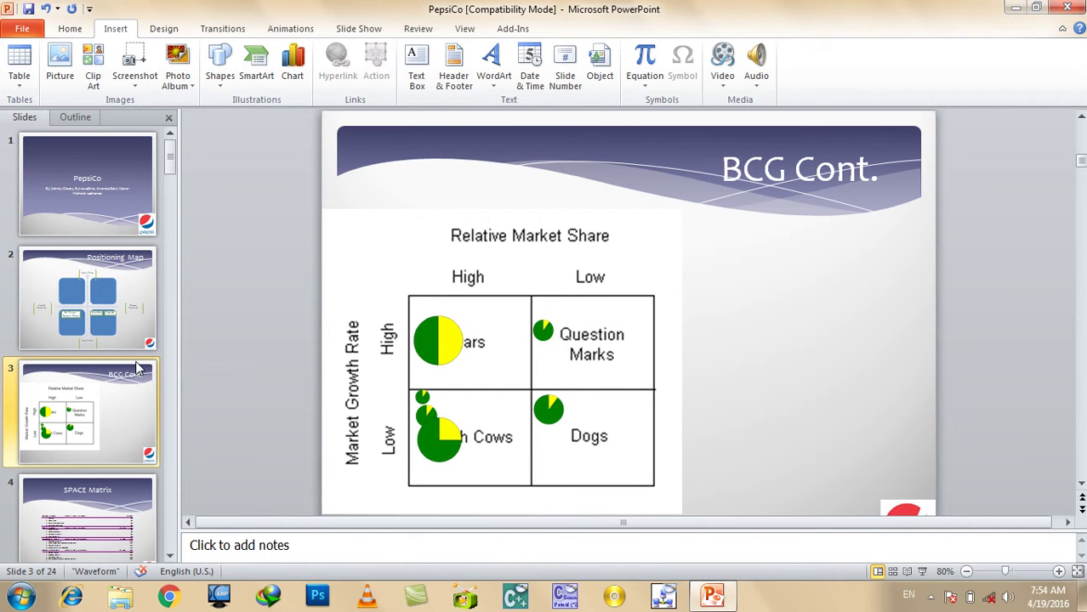
Delete the SPACE Matrix, QSPM, Strategic Plan and Strategy slides, then return to the title slide.
left_click(49, 527)
key("Delete")
key("Delete")
key("Delete")
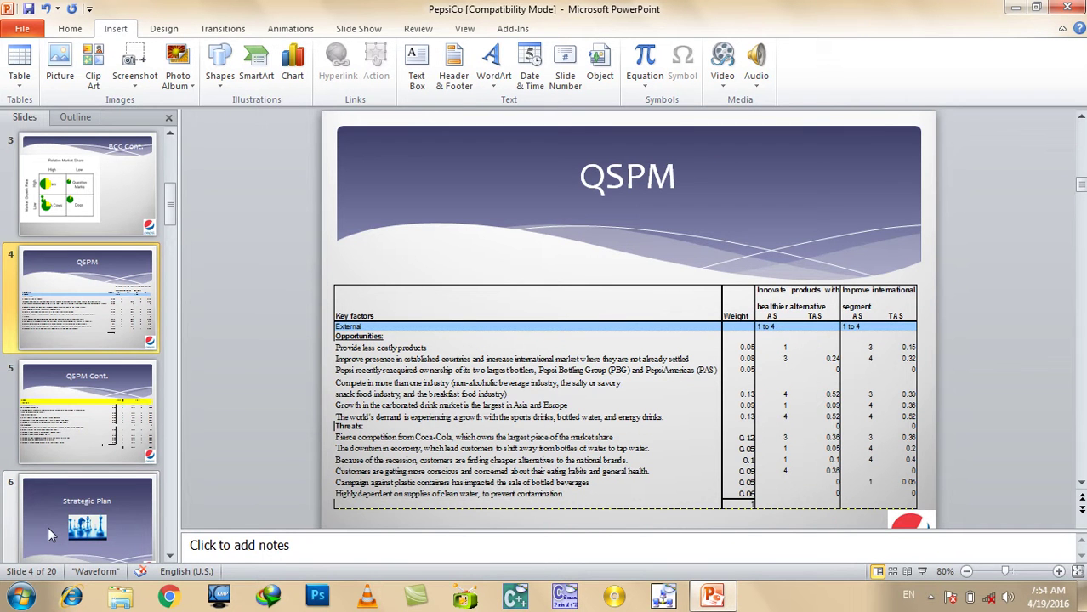
key("Delete")
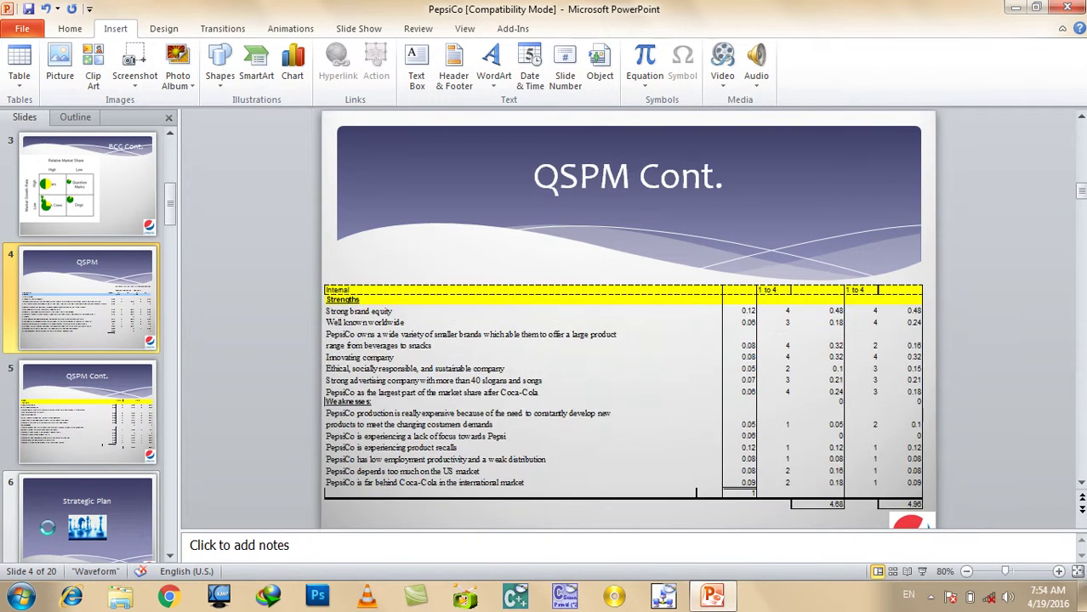
key("Delete")
key("Delete")
key("Delete")
key("Delete")
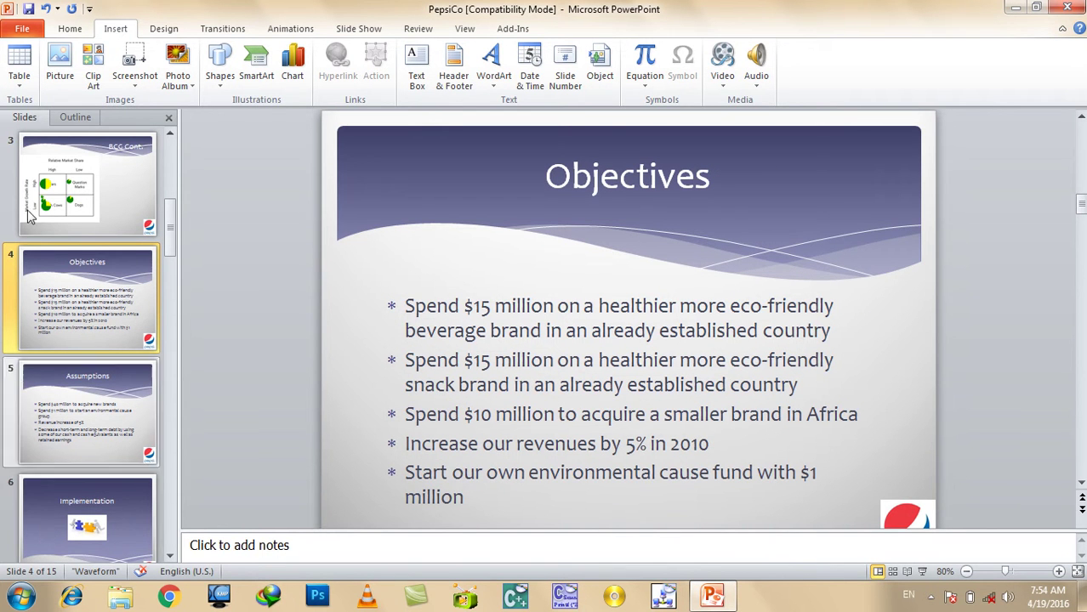
scroll(59, 291, "up", 3)
left_click(108, 174)
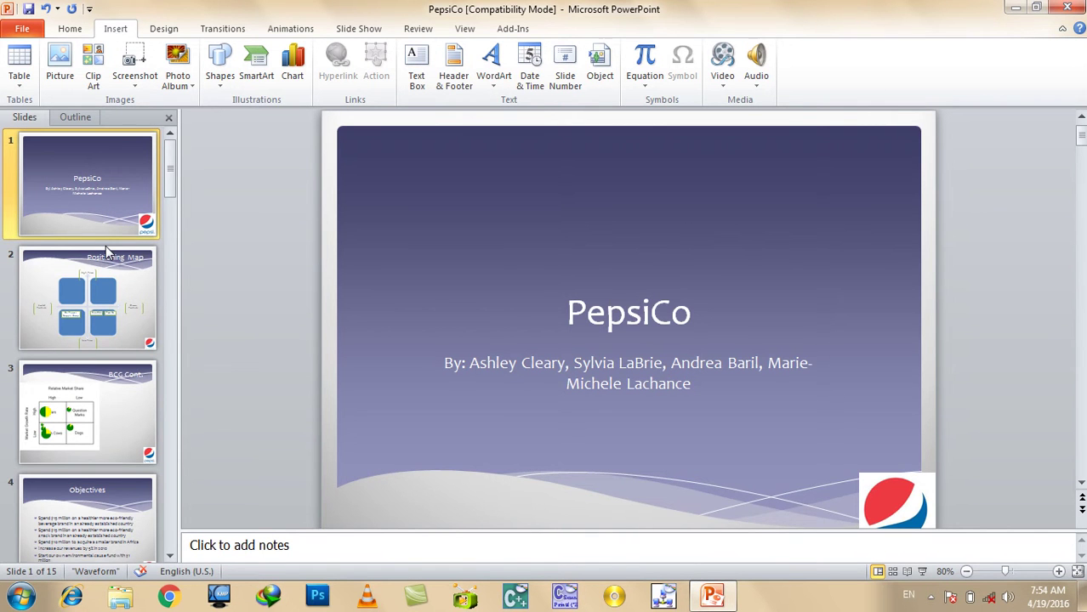
Add a new Title and Content slide after the PepsiCo title slide.
key("ctrl+m")
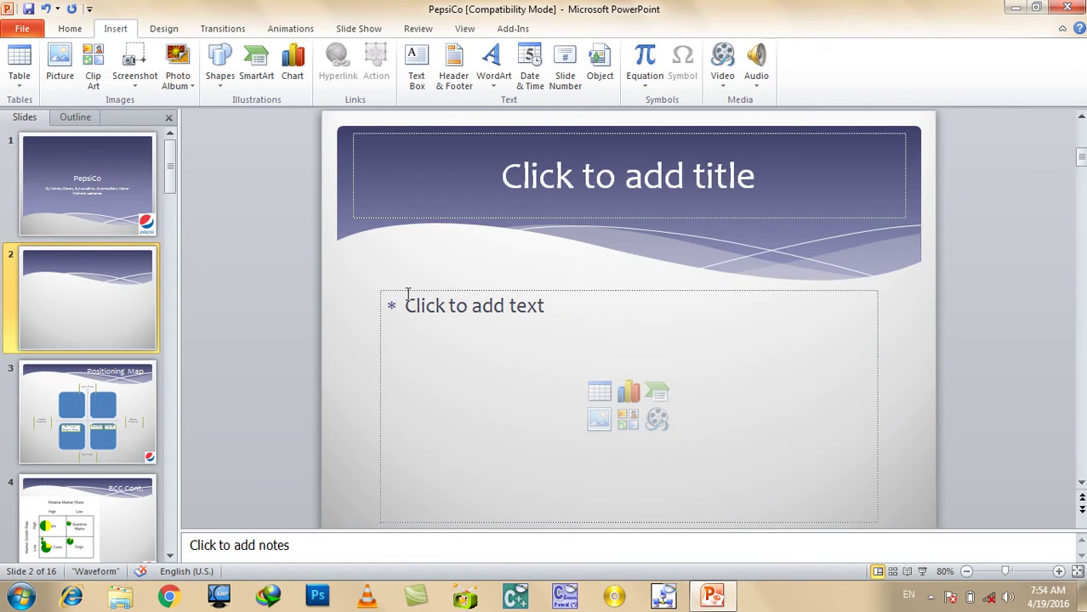
left_click(409, 289)
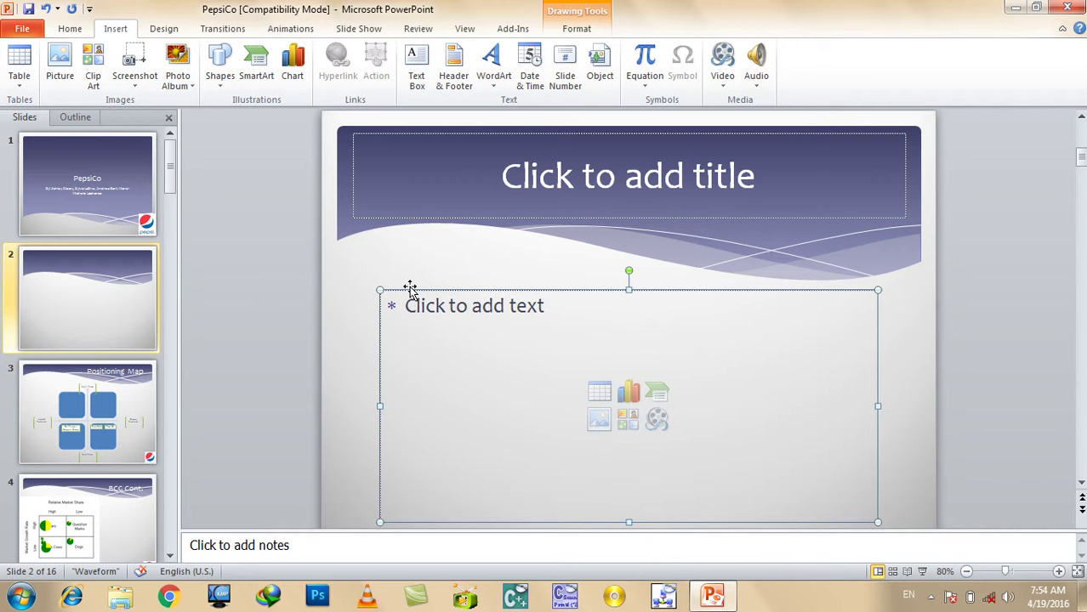
left_click(418, 219)
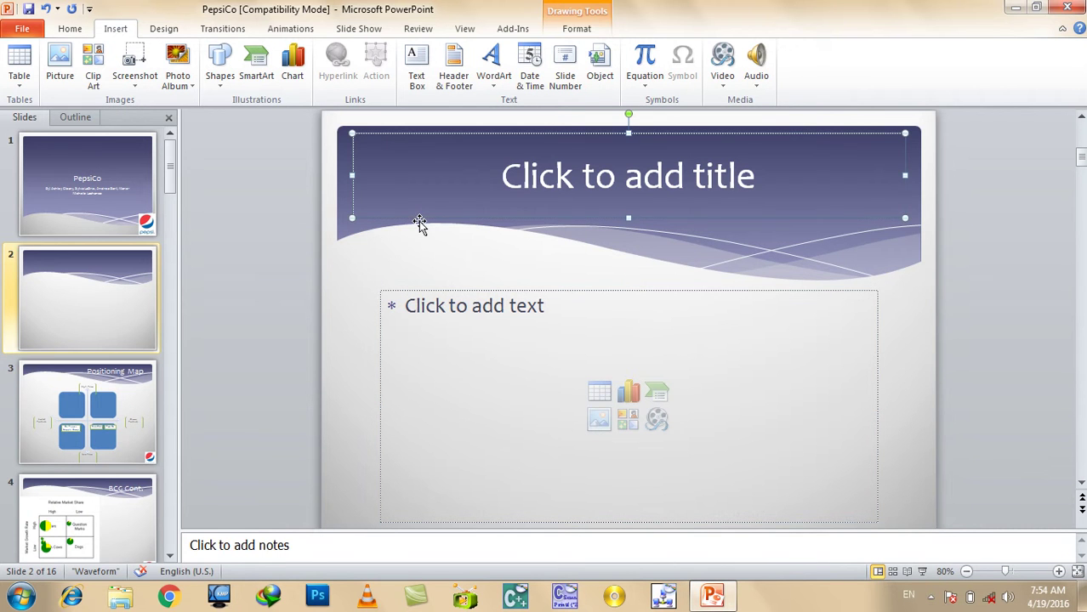
key("Delete")
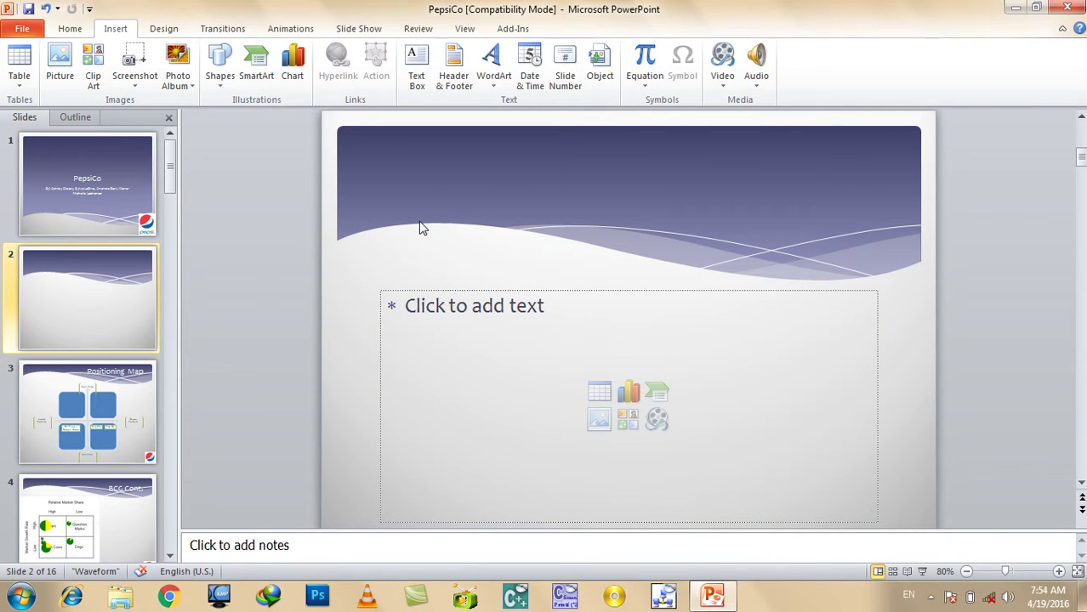
key("ctrl+z")
Title the new slide 'Learning Video'.
left_click(629, 180)
type("Norm")
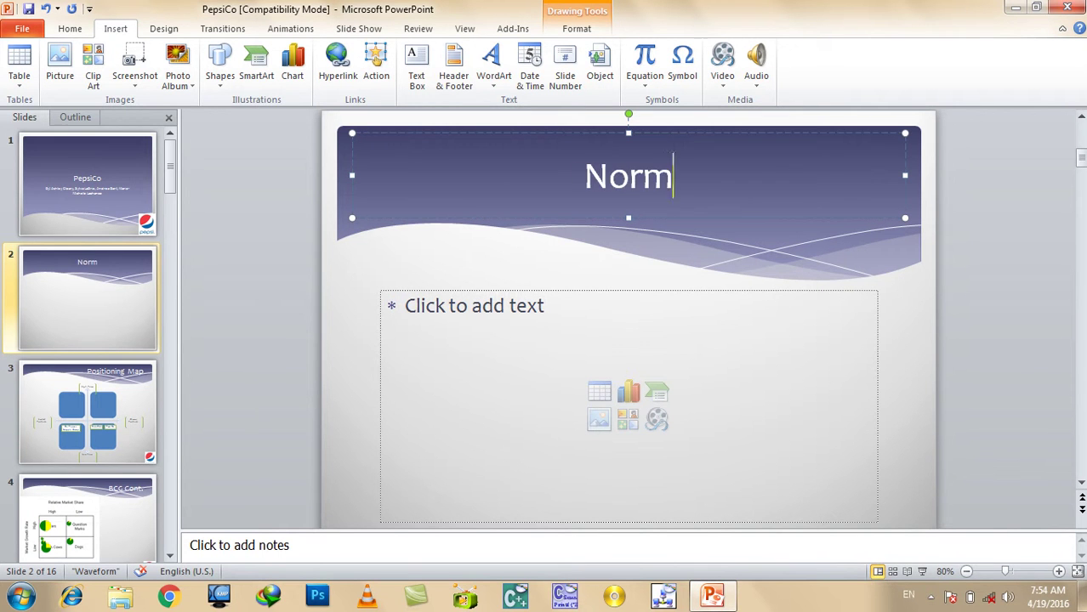
key("BackSpace")
key("BackSpace")
key("BackSpace")
key("BackSpace")
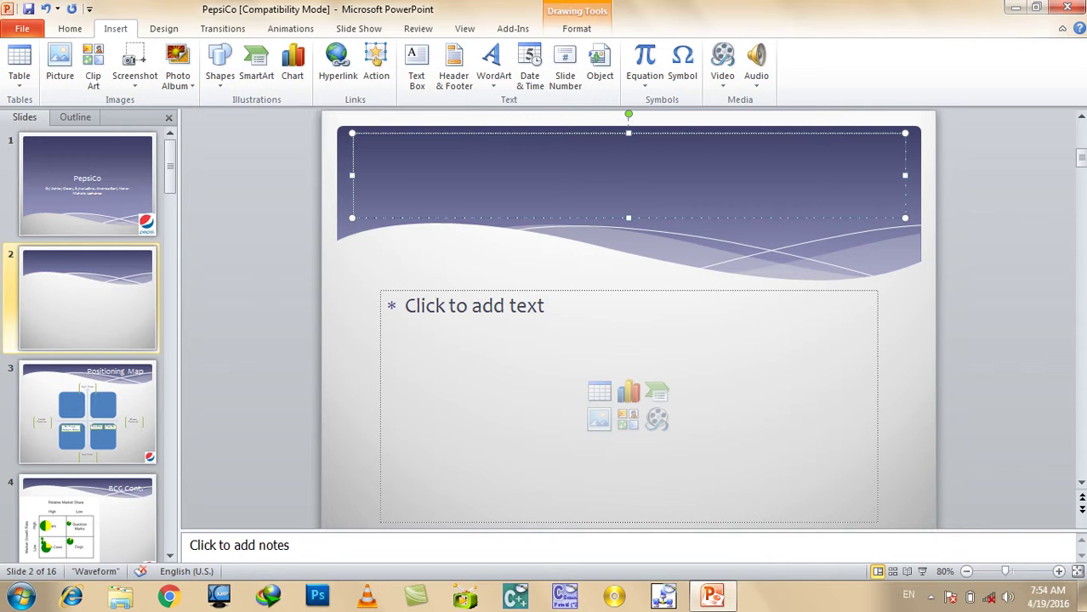
type("Learning Video")
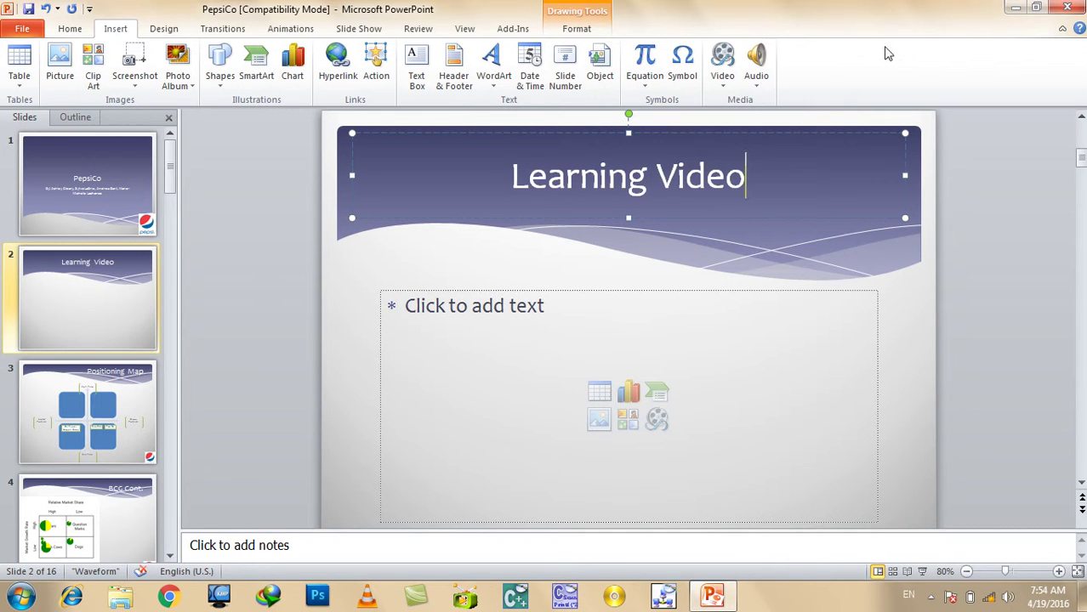
left_click(666, 324)
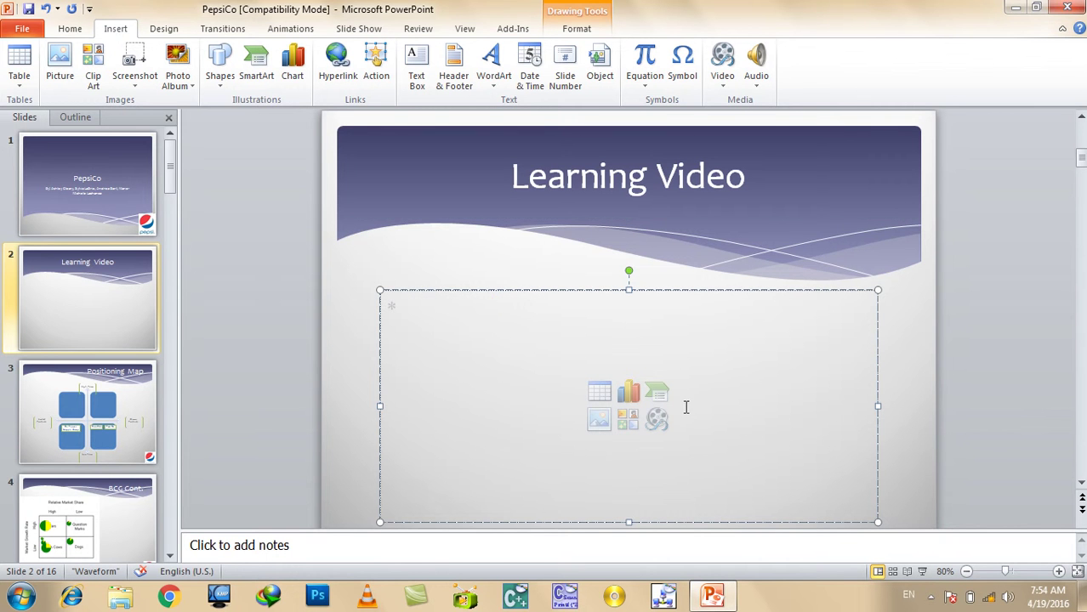
Insert the Surah Ar Rahman recitation video from drive E: onto the slide.
left_click(656, 422)
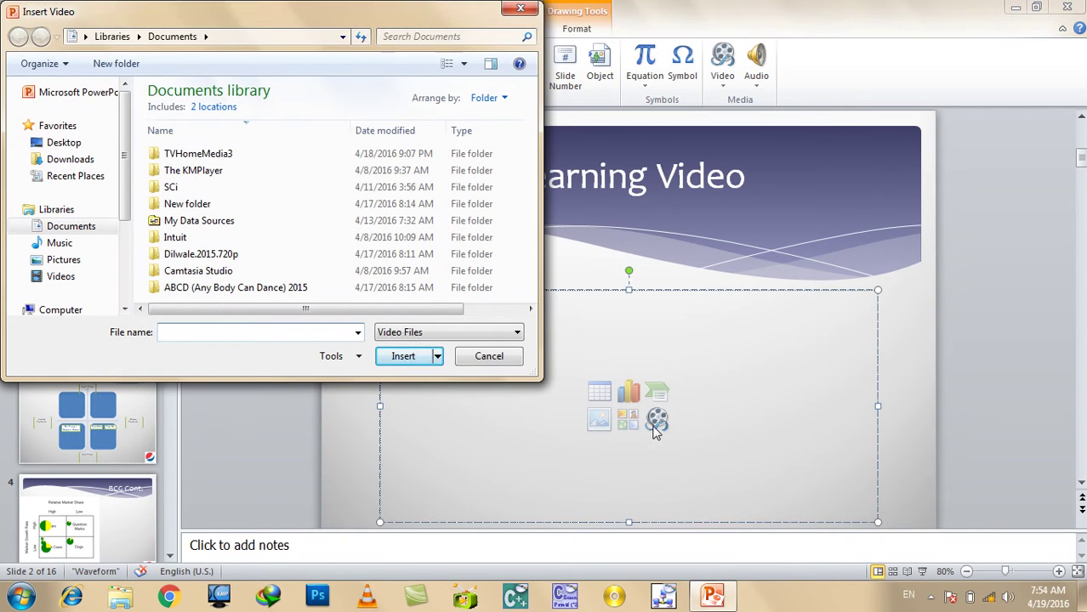
scroll(76, 318, "down", 1)
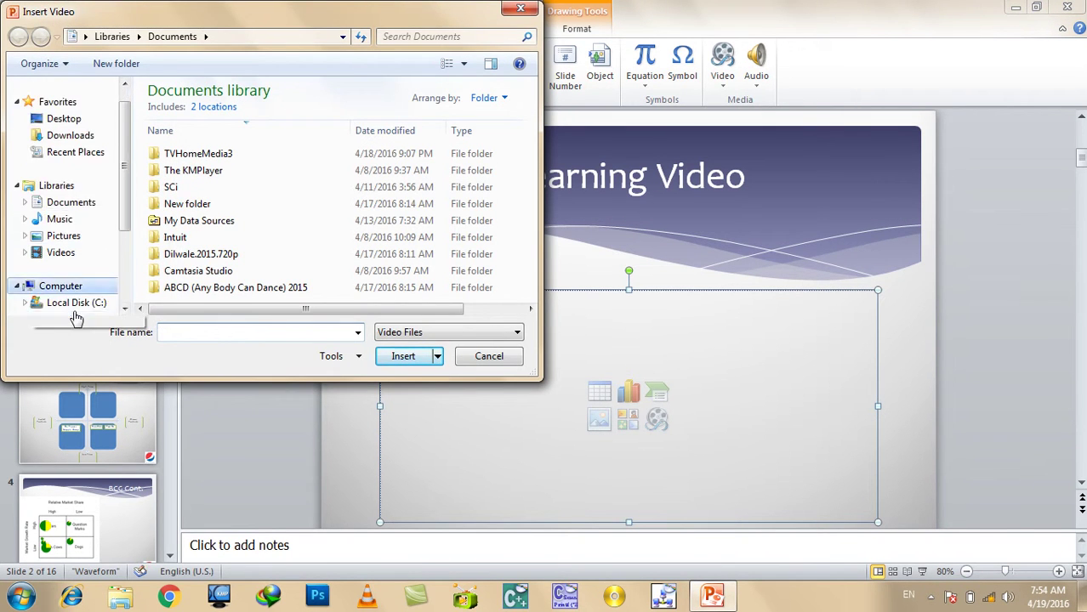
left_click(60, 286)
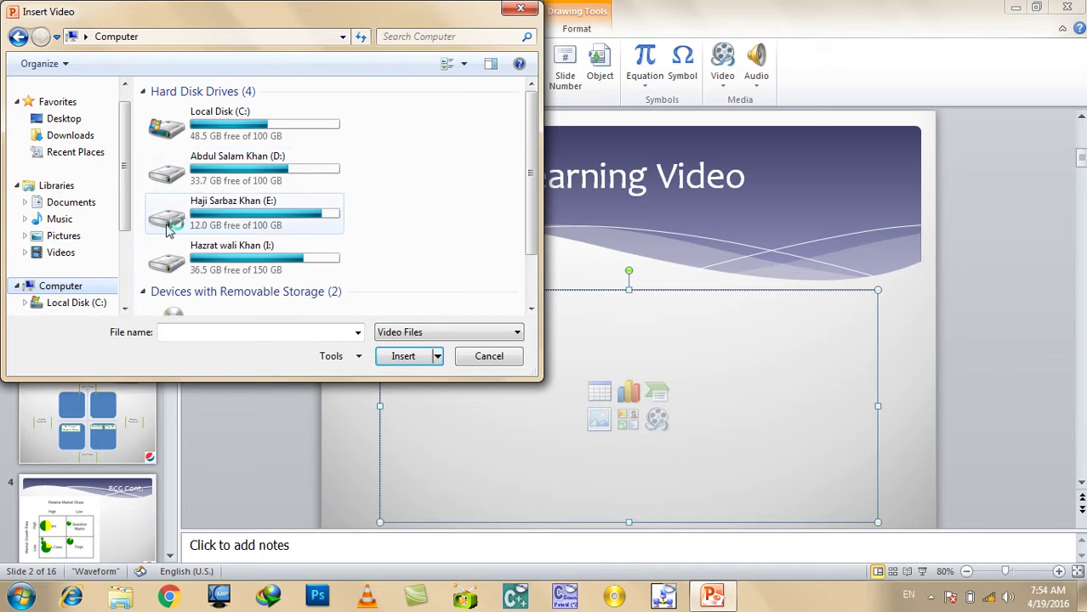
double_click(245, 223)
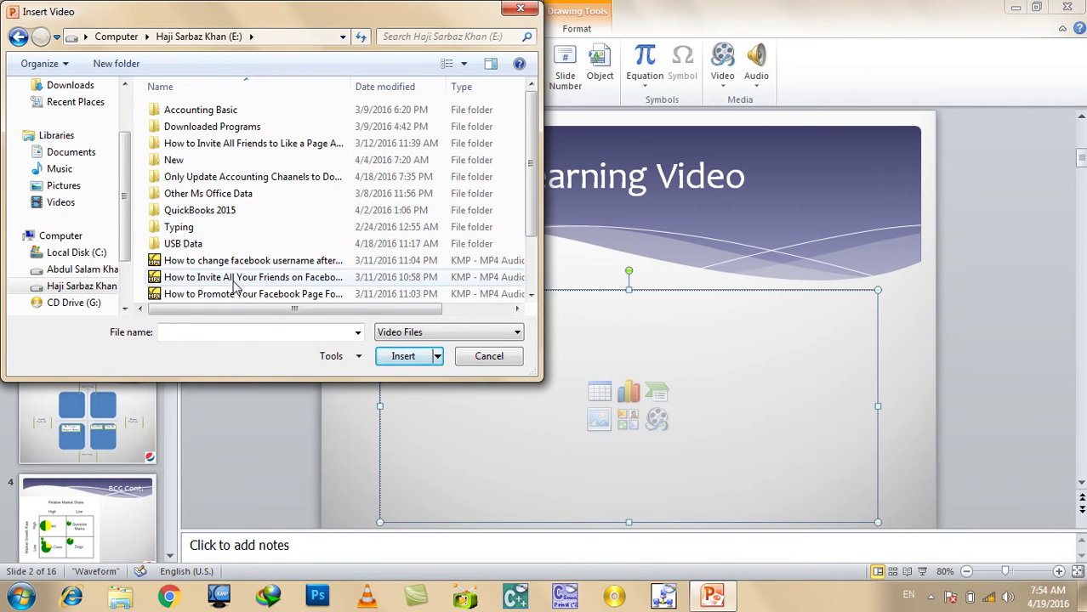
left_click_drag(527, 170, 541, 234)
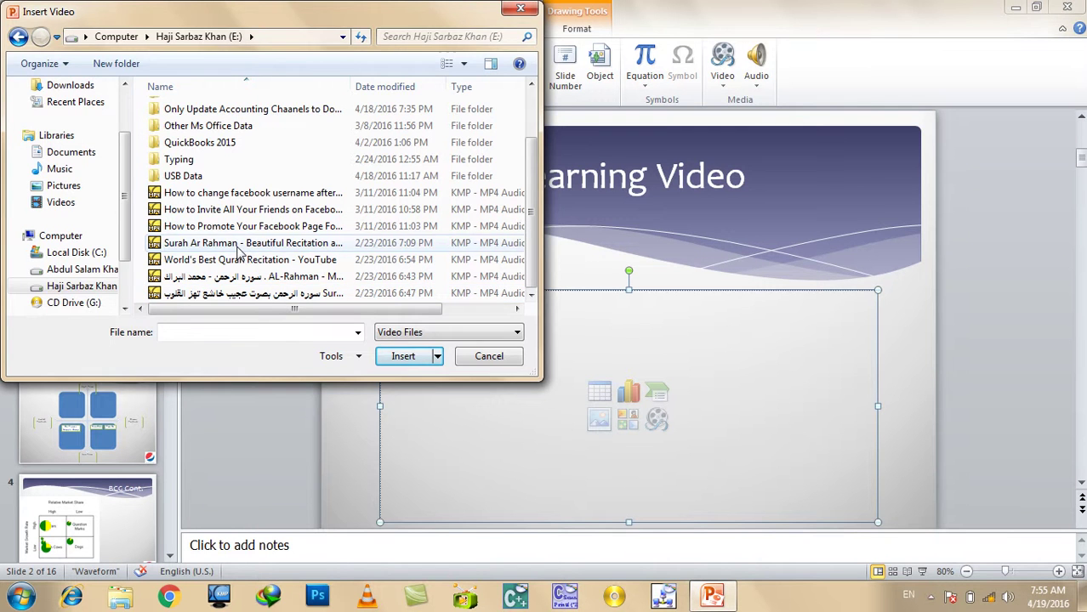
double_click(236, 244)
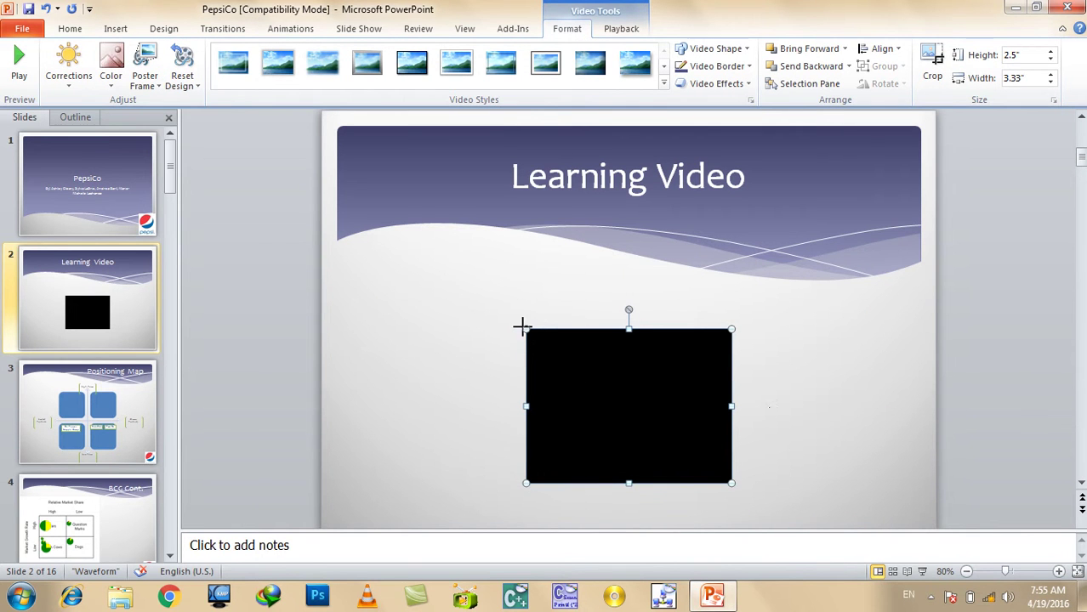
Enlarge the video to 5.38" by 7.17" below the title and start the slide show.
left_click_drag(527, 329, 347, 195)
mouse_move(440, 288)
left_mouse_down()
mouse_move(461, 322)
mouse_move(506, 334)
left_mouse_up()
left_click_drag(799, 243, 854, 219)
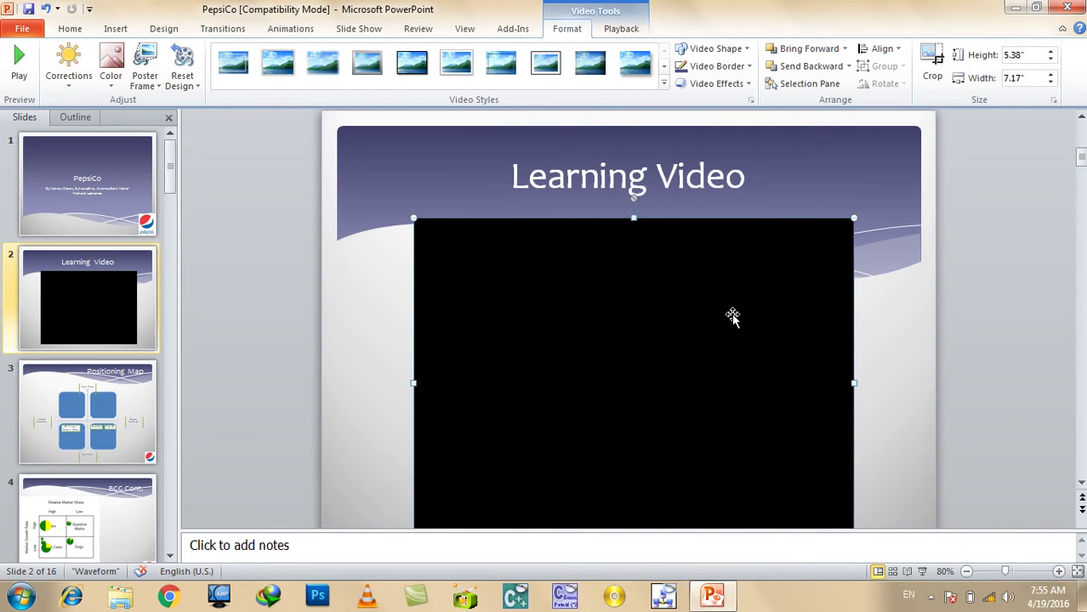
key("F5")
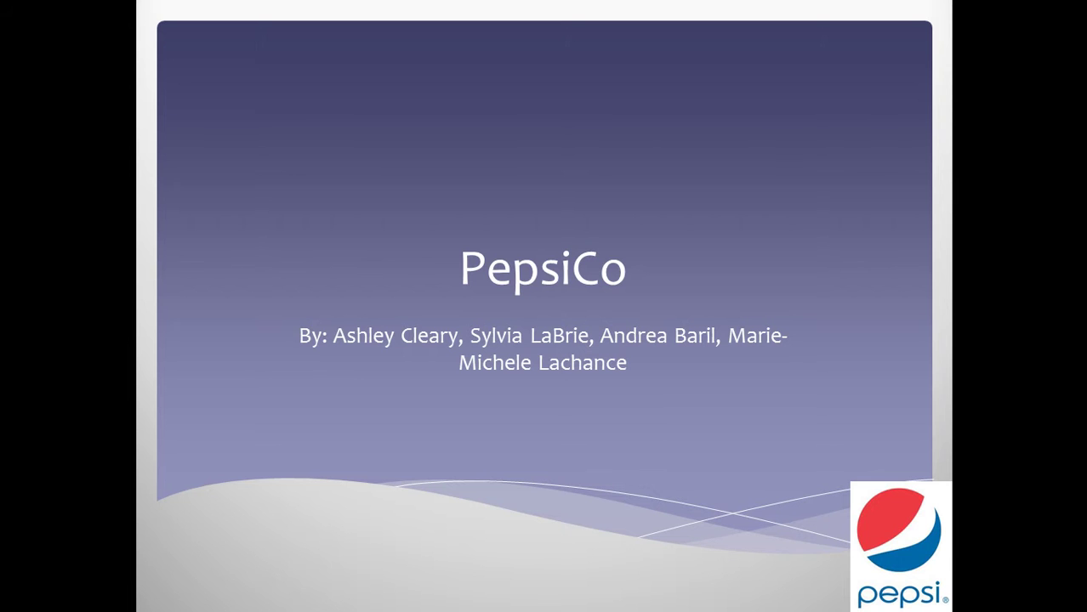
Play the recitation video on the Learning Video slide, then advance to the Positioning Map slide.
key("Right")
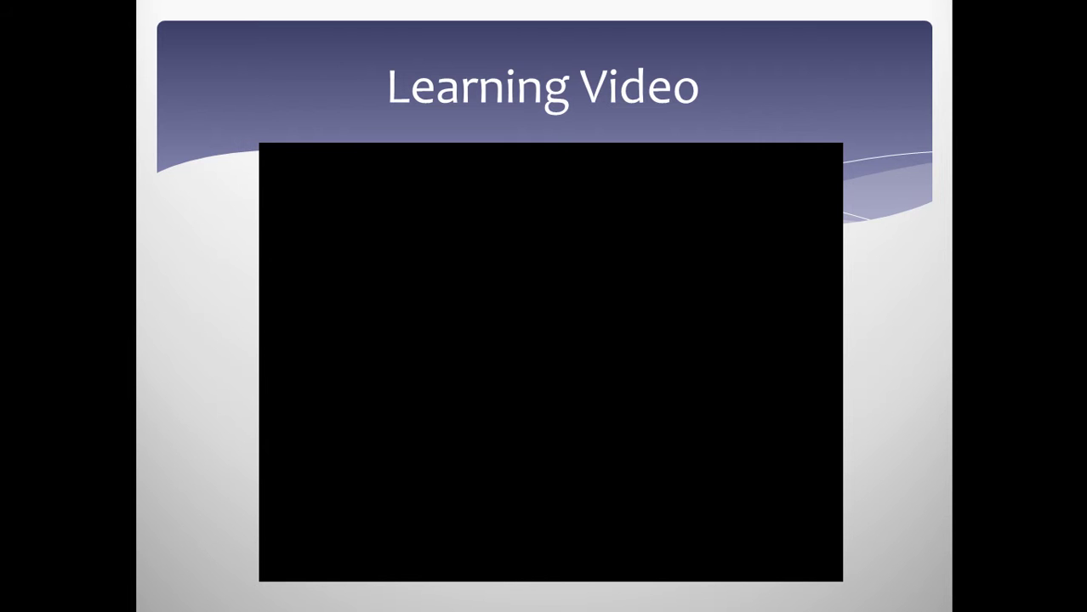
key("Right")
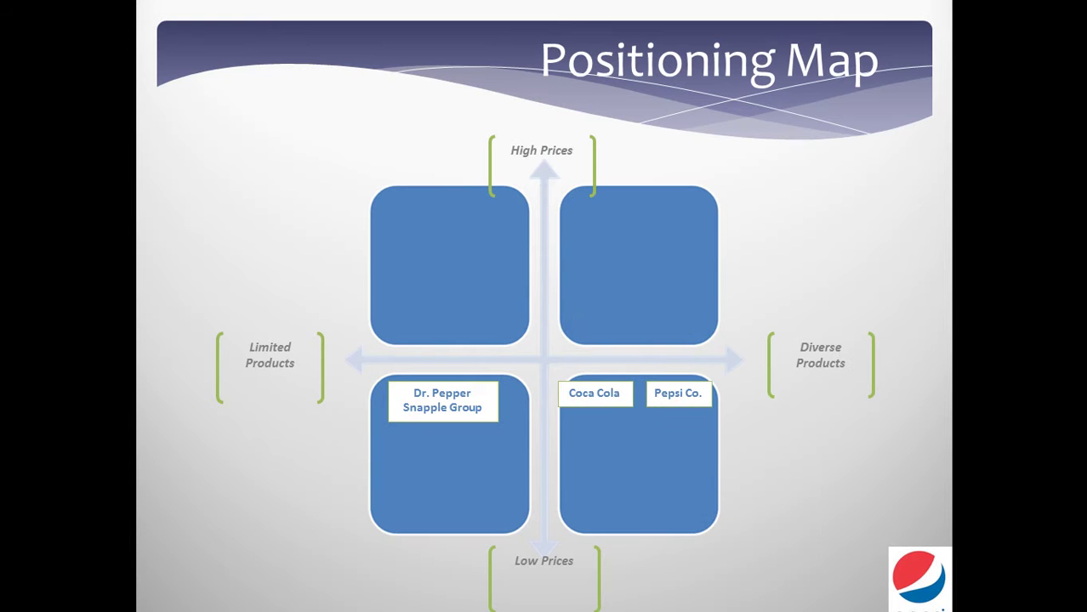
key("Left")
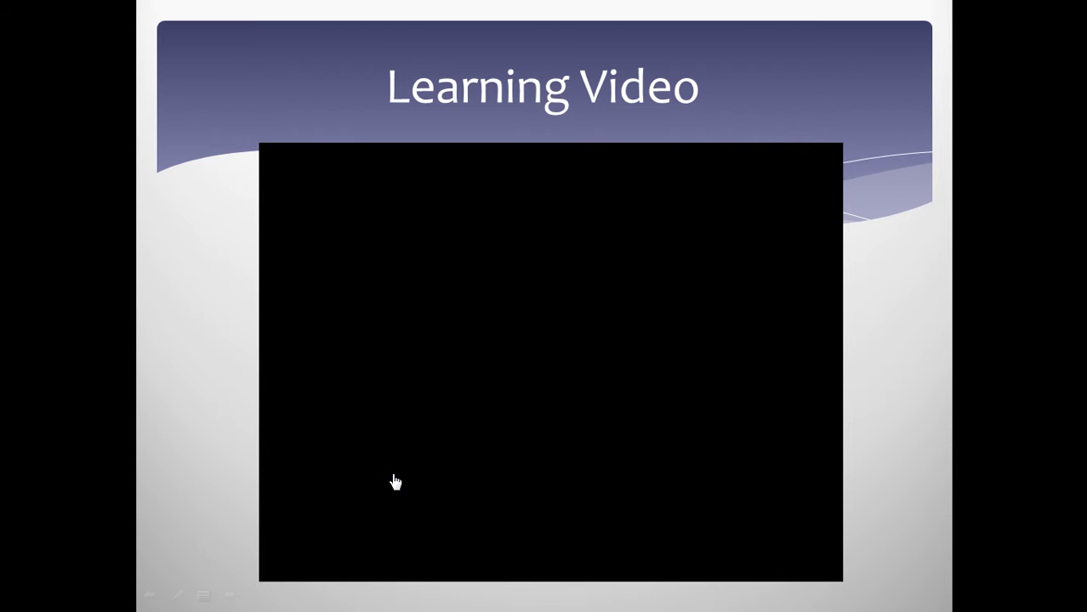
left_click(429, 449)
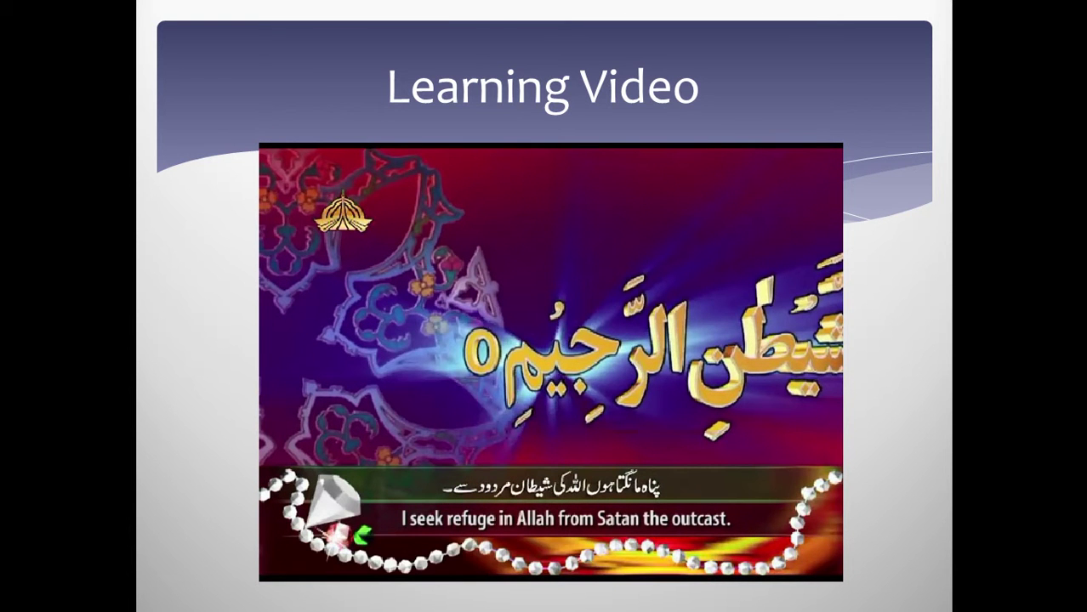
key("Right")
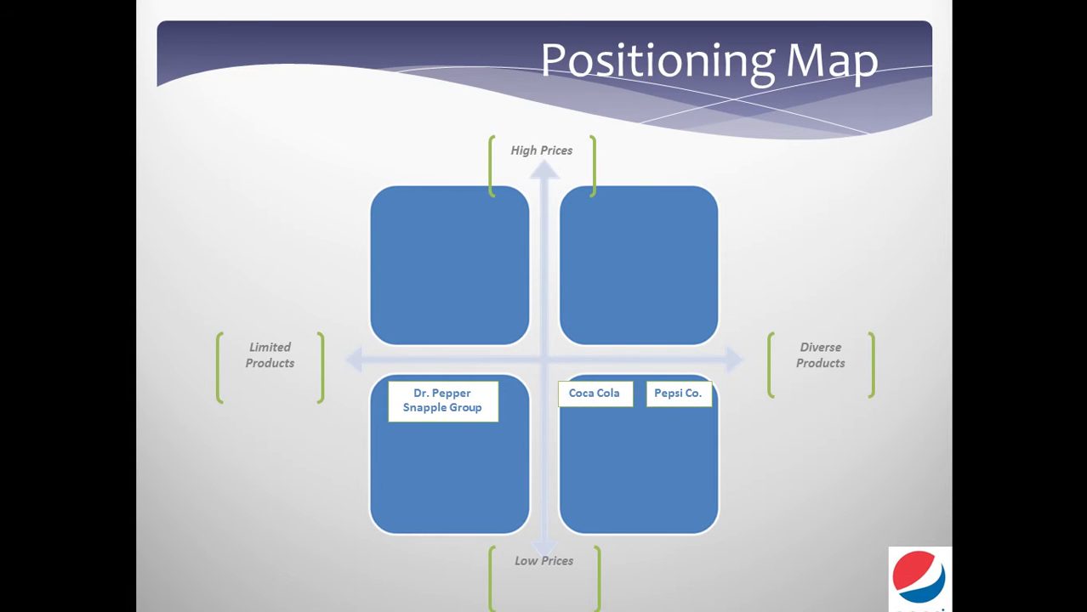
Delete the video and the empty content placeholder from the Learning Video slide.
scroll(436, 502, "down", 1)
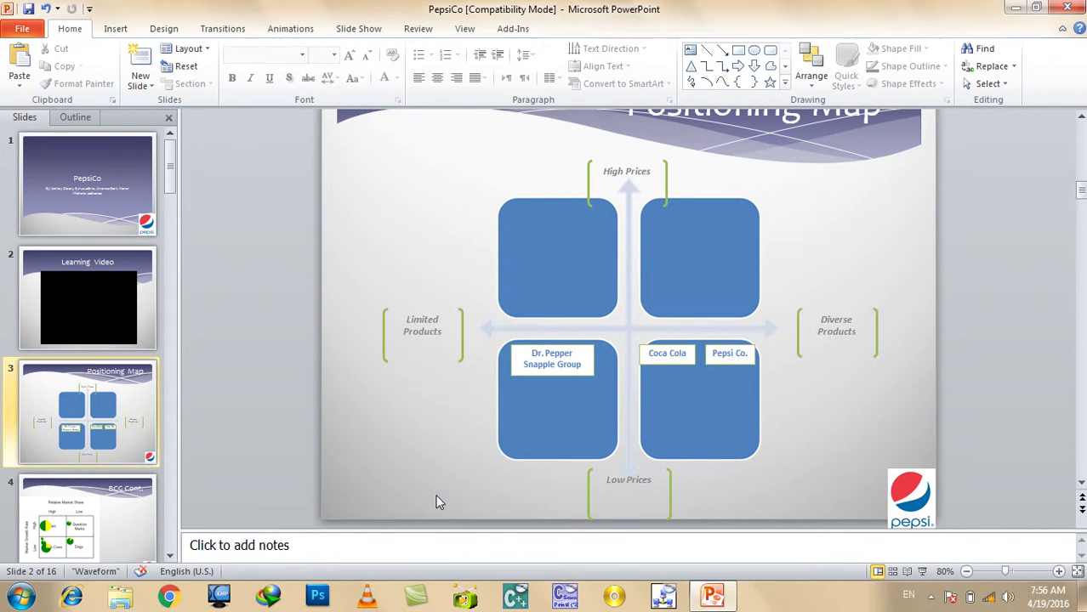
left_click(109, 315)
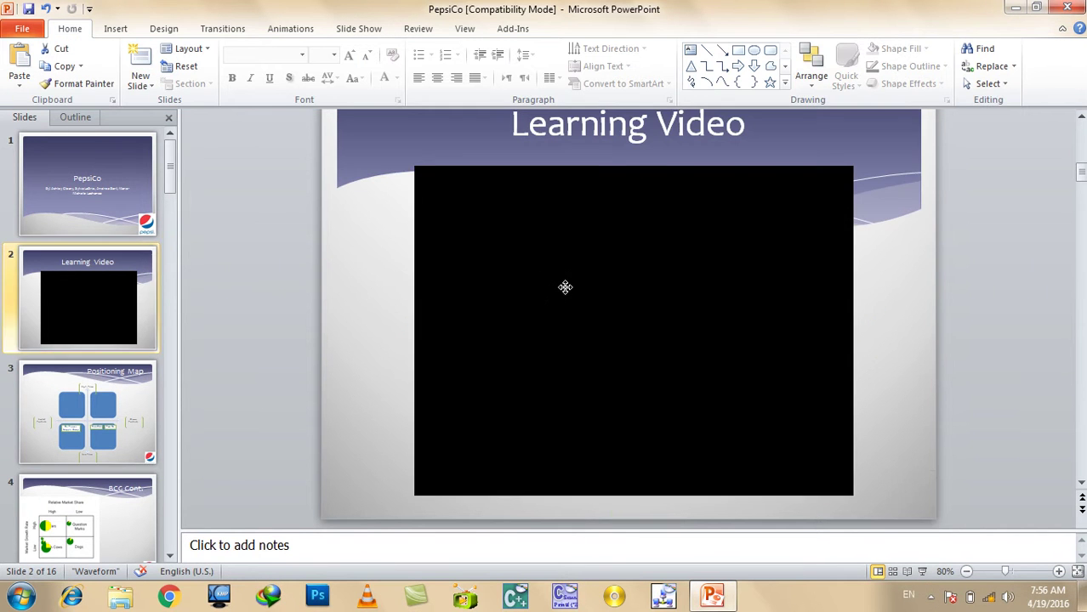
left_click(565, 288)
key("Delete")
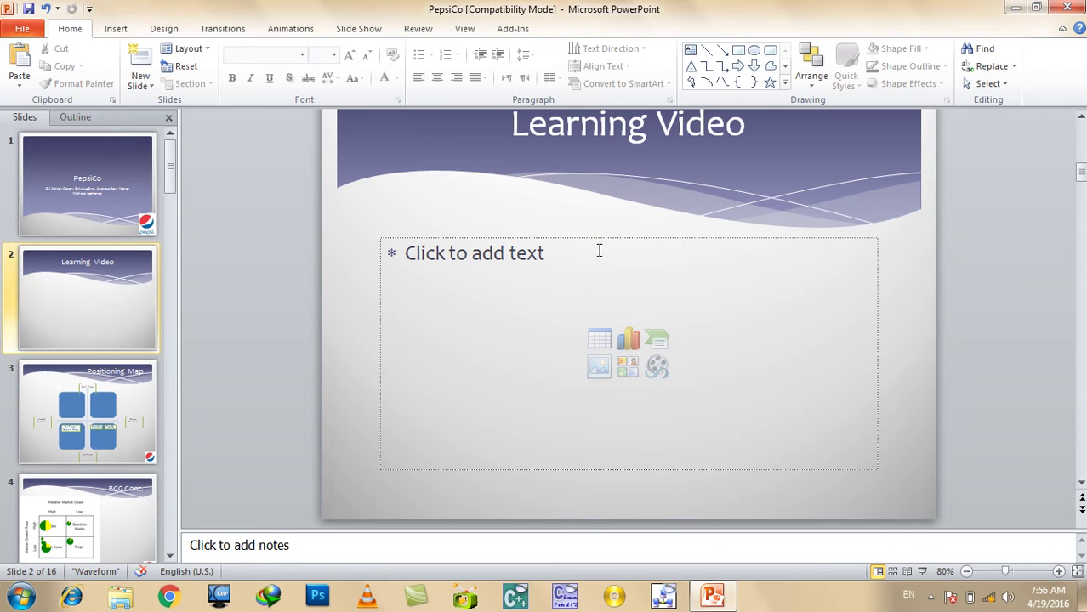
left_click(602, 236)
key("Delete")
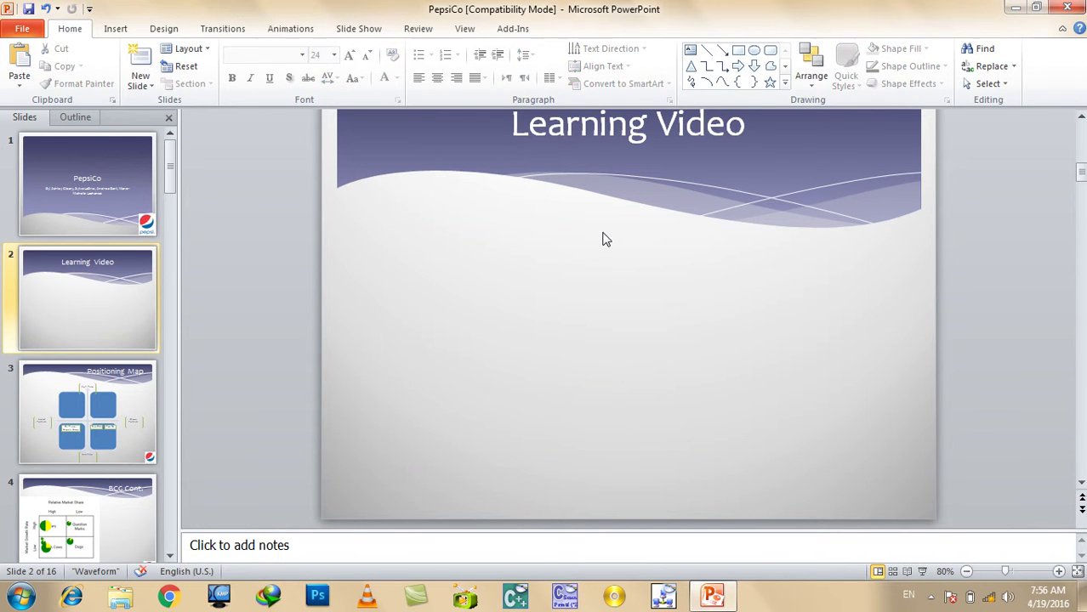
Start inserting a video with Insert > Video > Video from File.
left_click(125, 29)
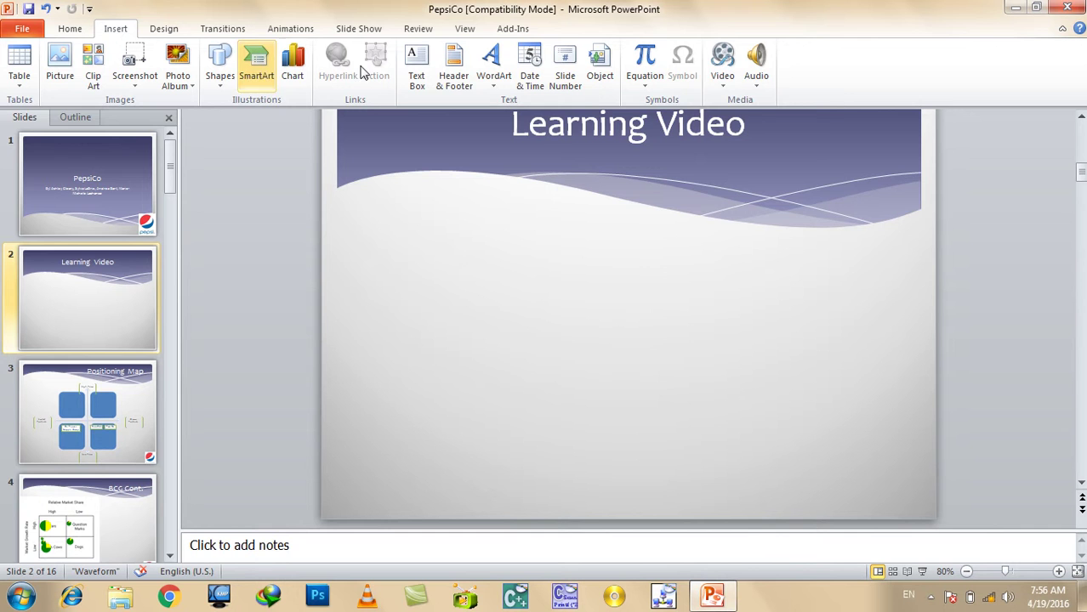
left_click(722, 81)
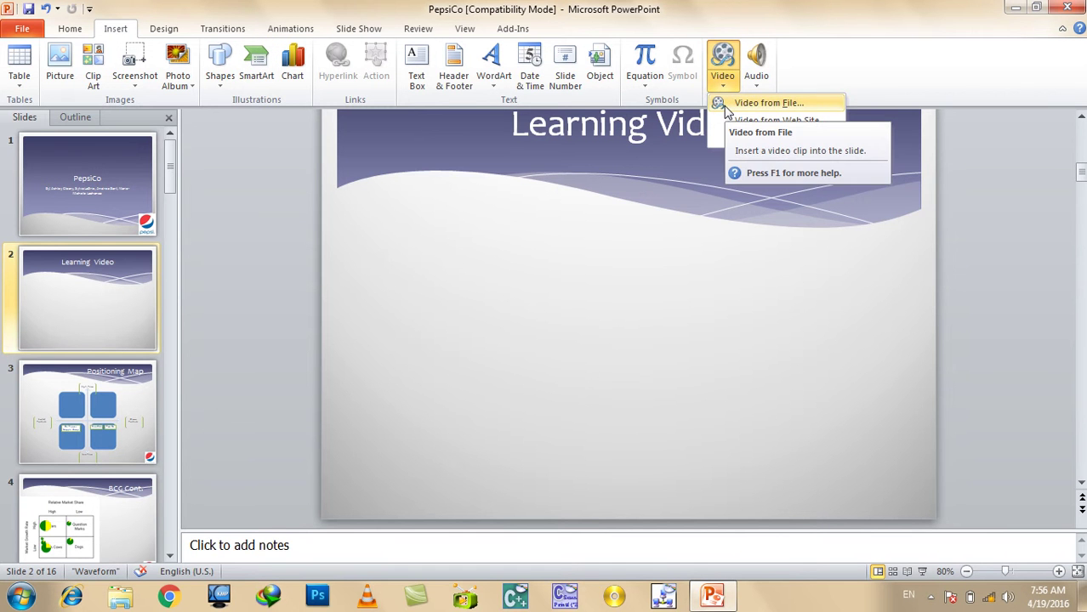
left_click(727, 102)
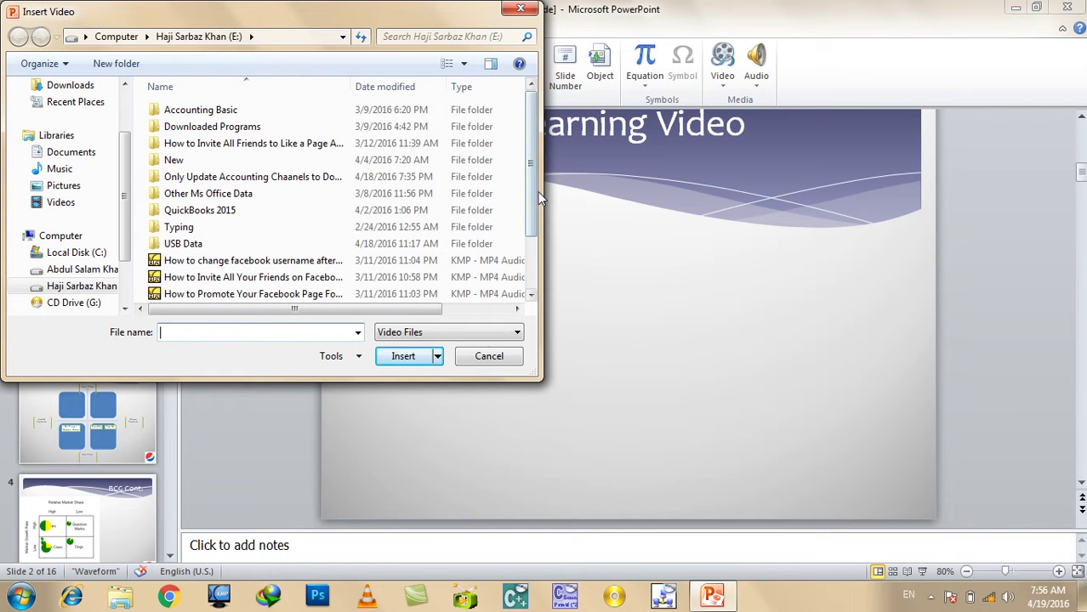
Insert the last recitation video at 2.67" by 3.56", nudge it lower, and preview it in the show.
scroll(532, 293, "down", 2)
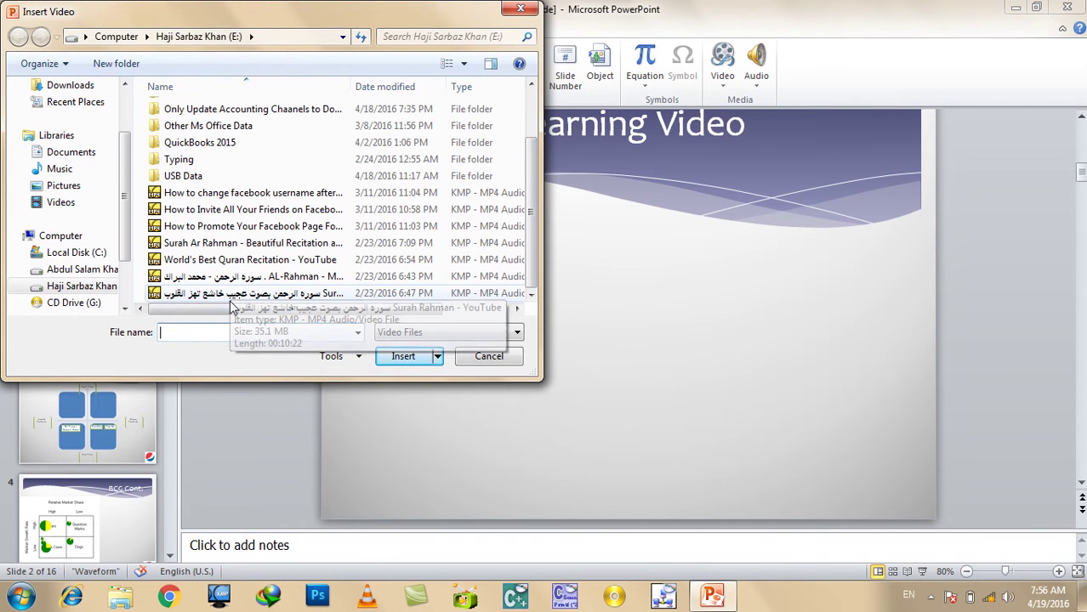
double_click(238, 294)
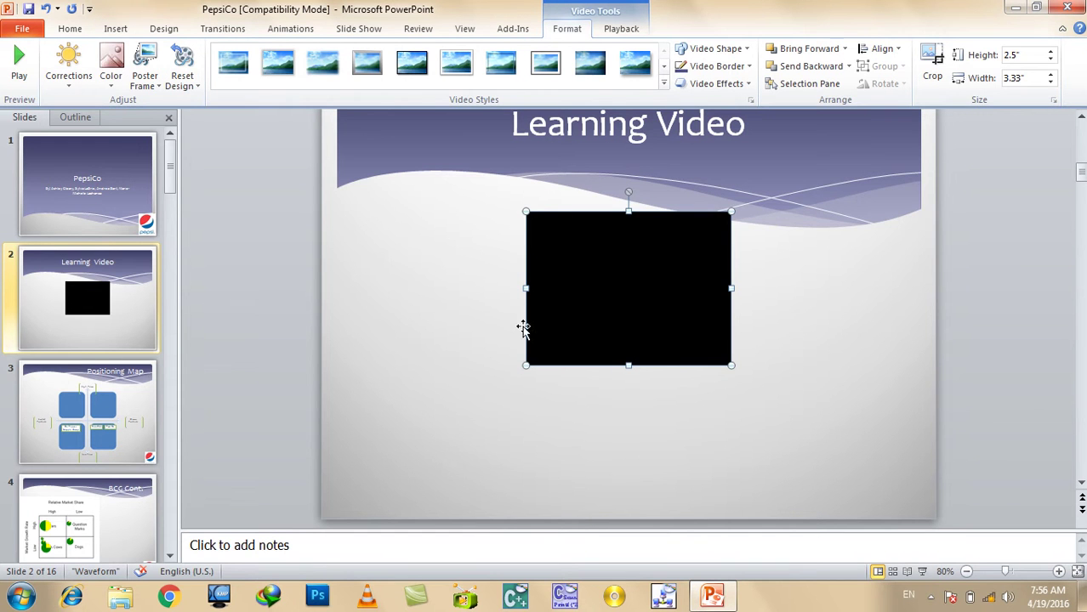
left_click_drag(526, 365, 512, 375)
left_click_drag(627, 317, 624, 364)
key("F5")
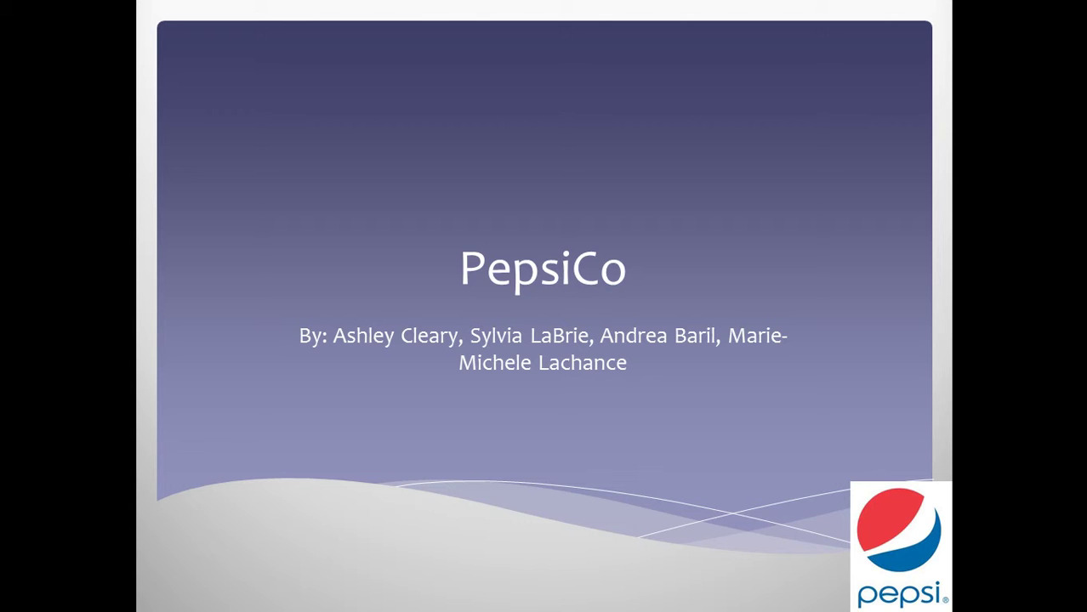
key("Right")
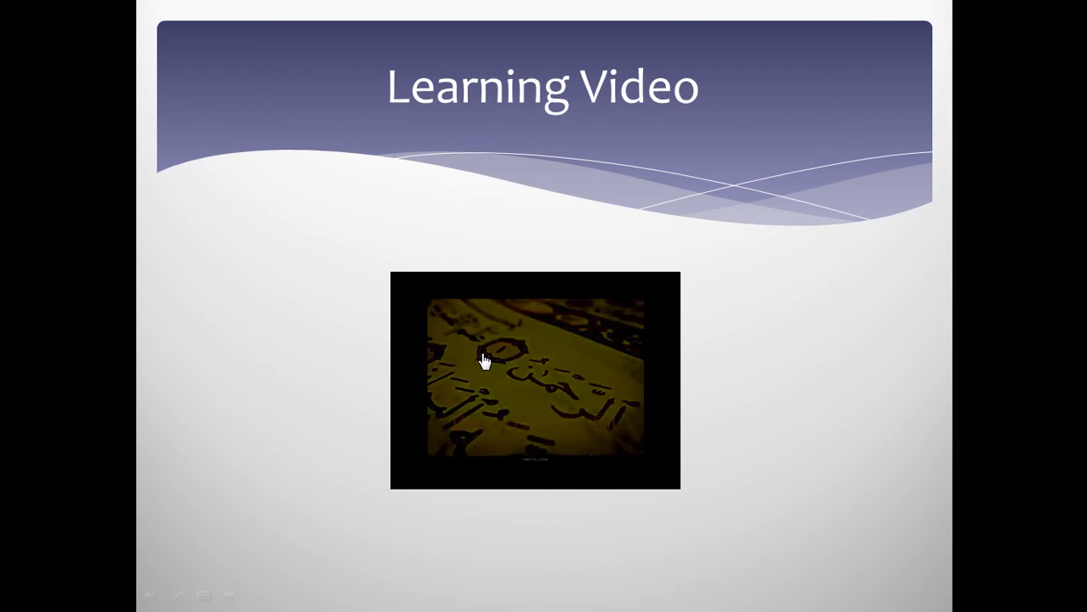
key("Escape")
Delete the second video, then try and cancel the Video from Web Site embed option.
key("Delete")
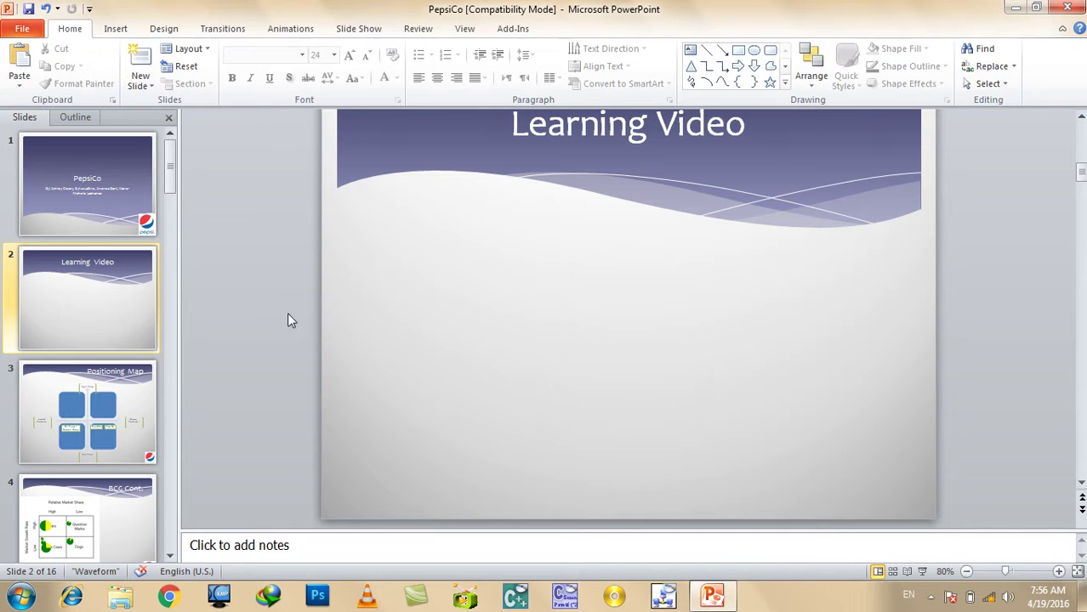
left_click(116, 31)
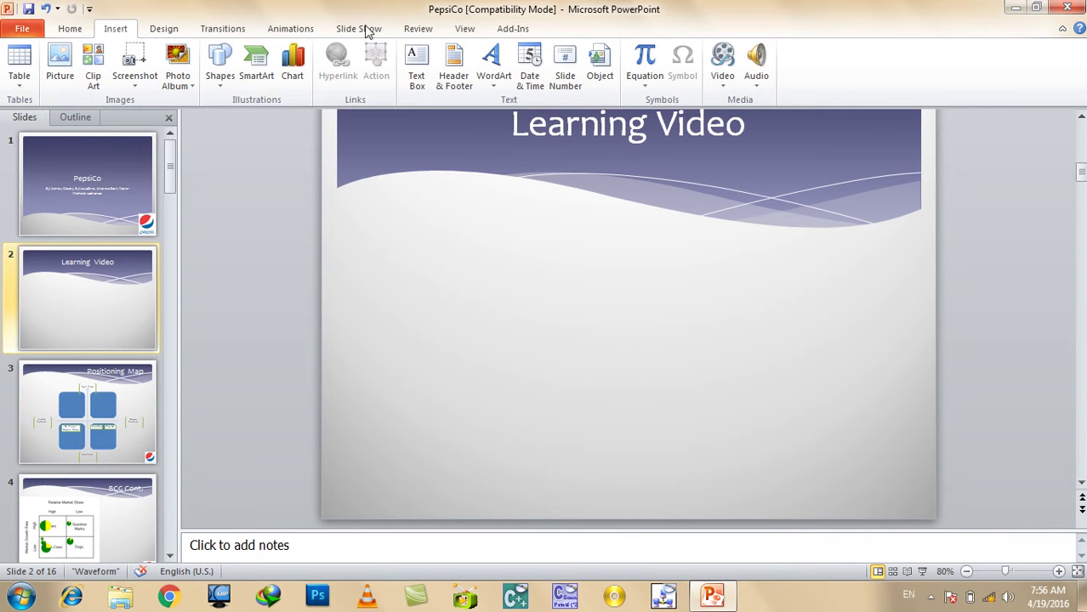
left_click(721, 88)
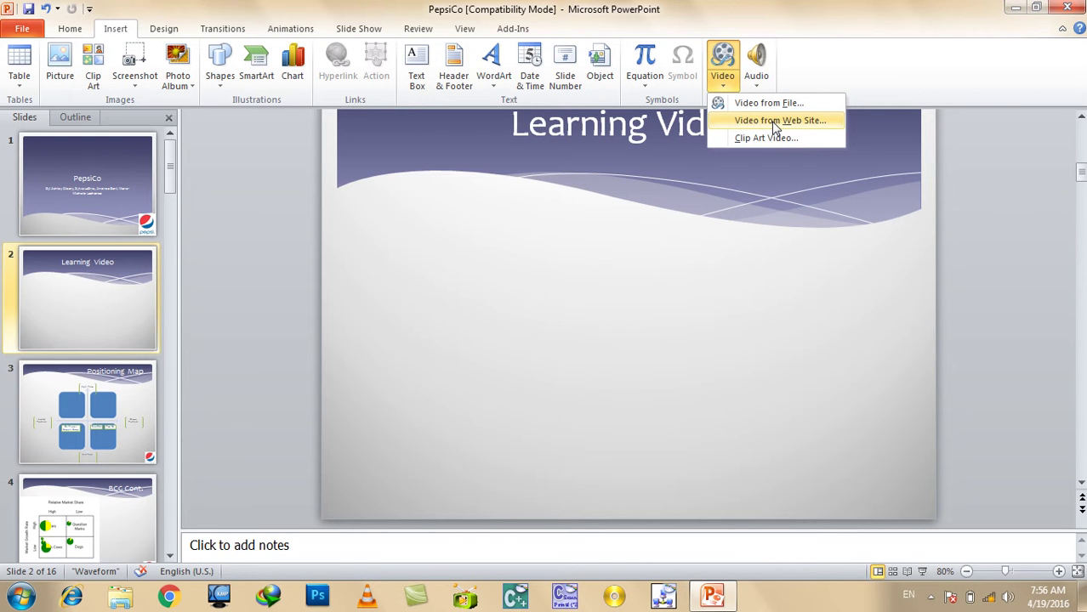
left_click(774, 121)
left_click(714, 368)
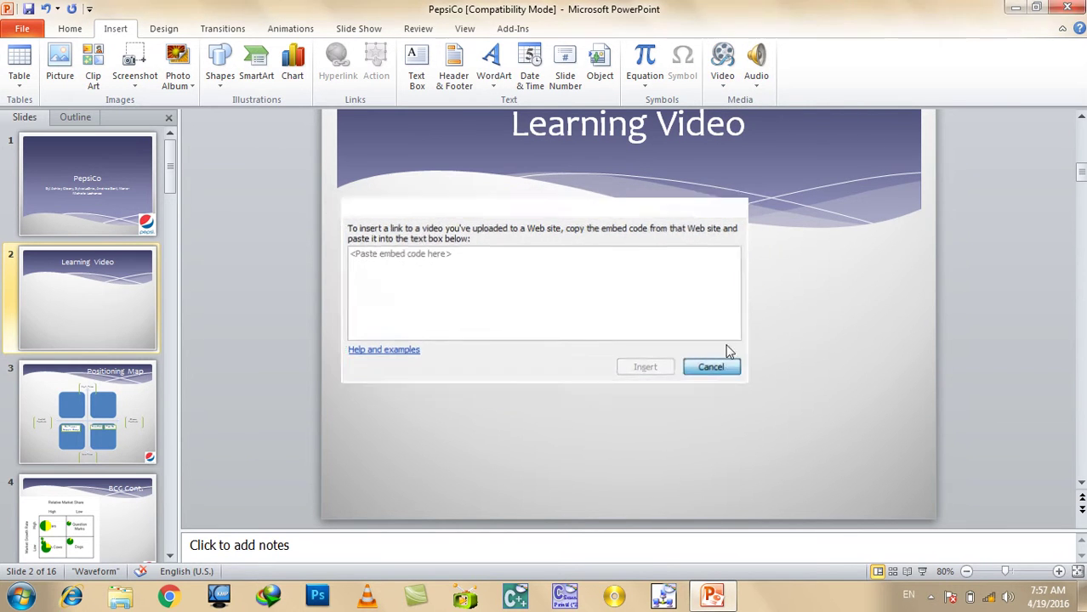
left_click(722, 68)
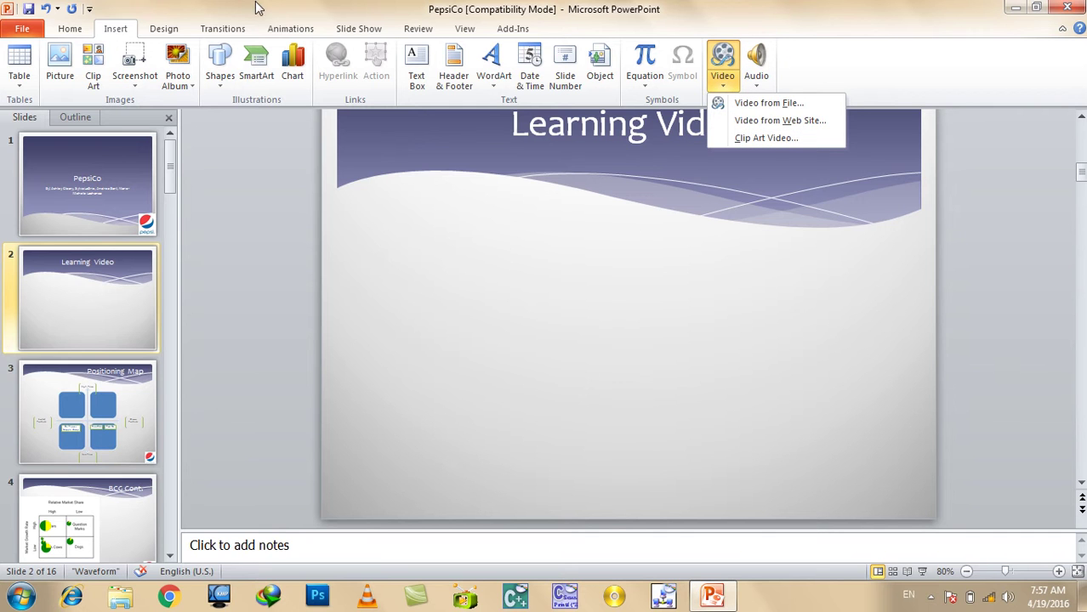
Insert the globe-and-computers clip art animation, enlarge it to 3.46" by 4.02", and preview it.
left_click(750, 138)
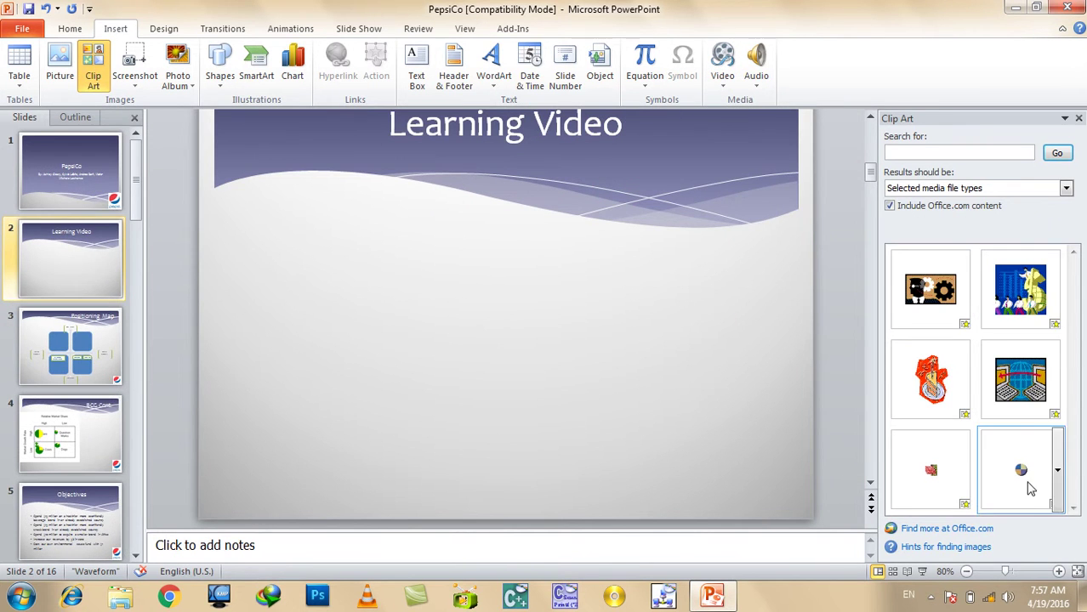
left_click(1029, 398)
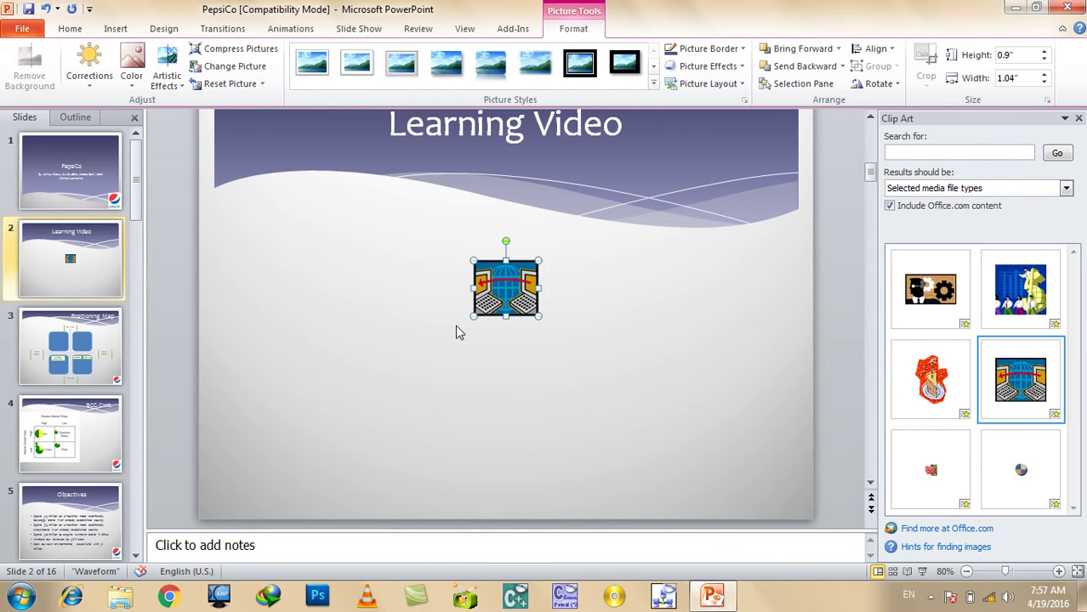
left_click_drag(473, 317, 291, 460)
left_click_drag(408, 410, 474, 402)
key("F5")
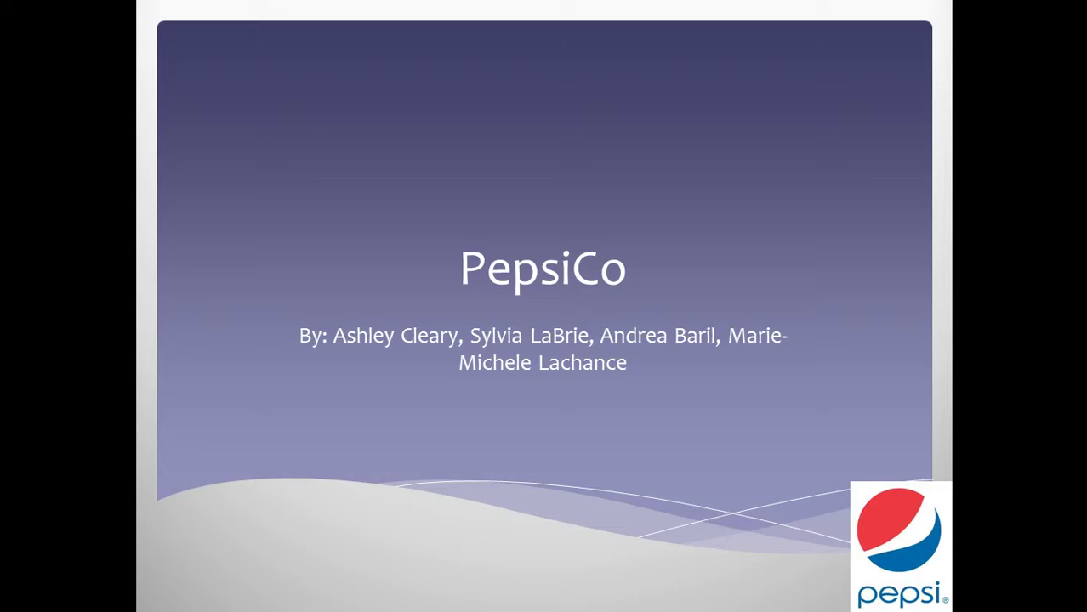
key("Right")
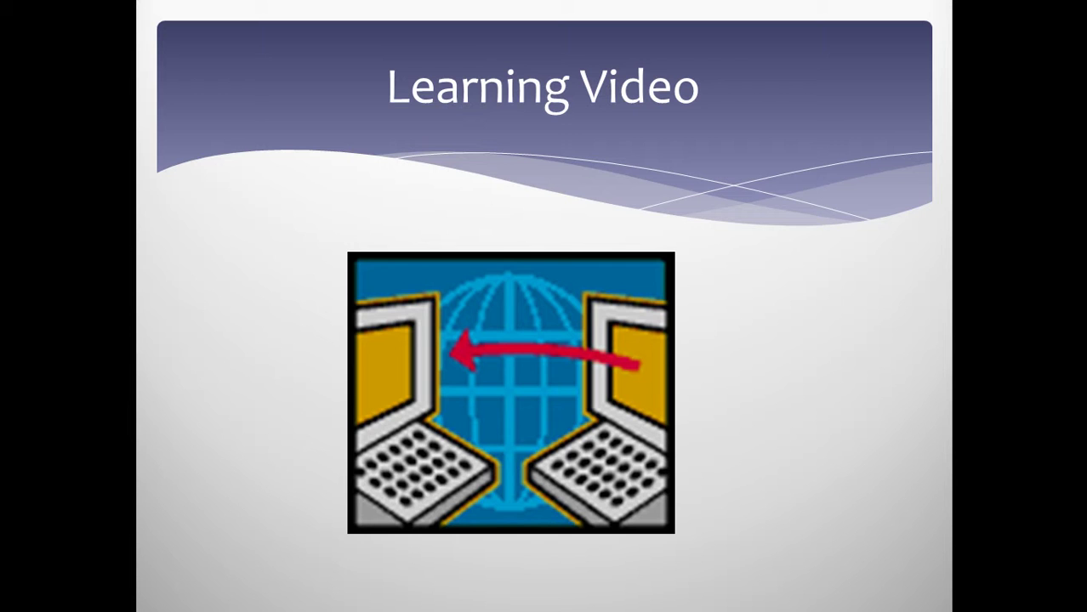
key("Escape")
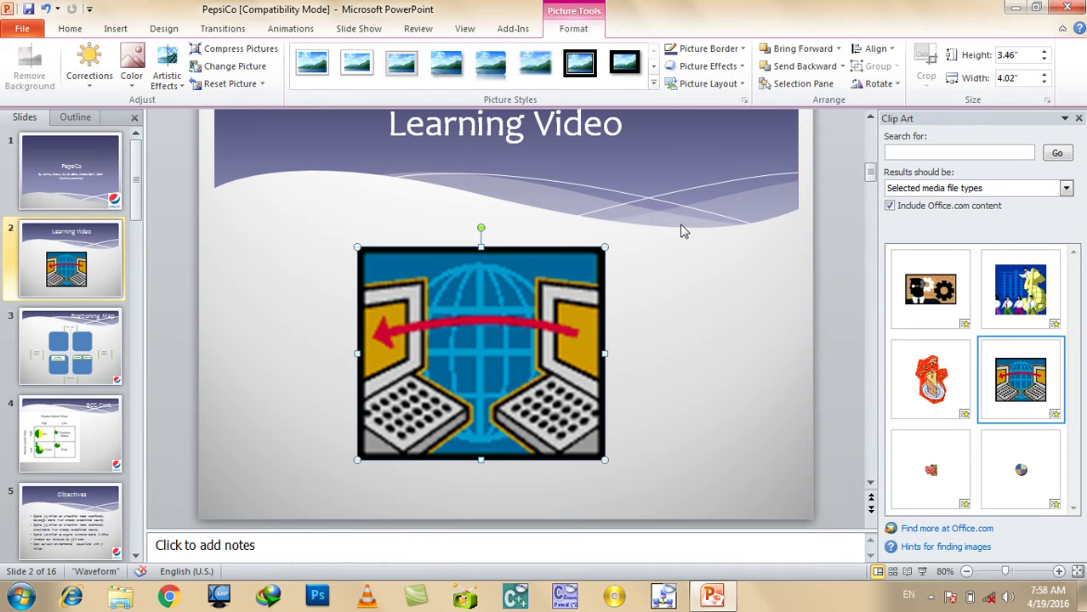
Close the Clip Art pane and delete the globe clip art from the slide.
left_click(1077, 118)
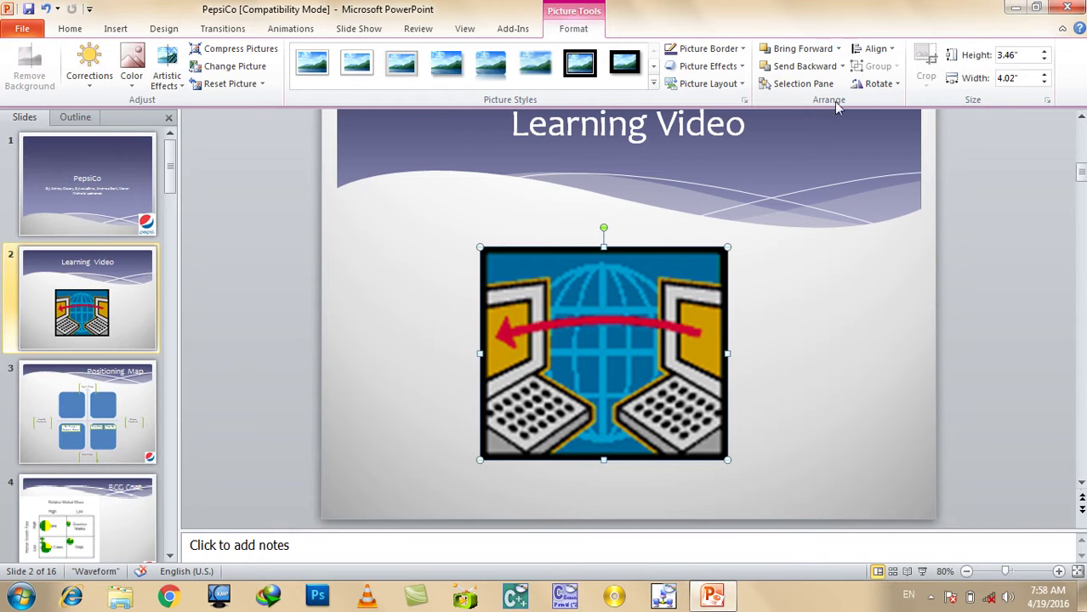
left_click(116, 29)
left_click(722, 76)
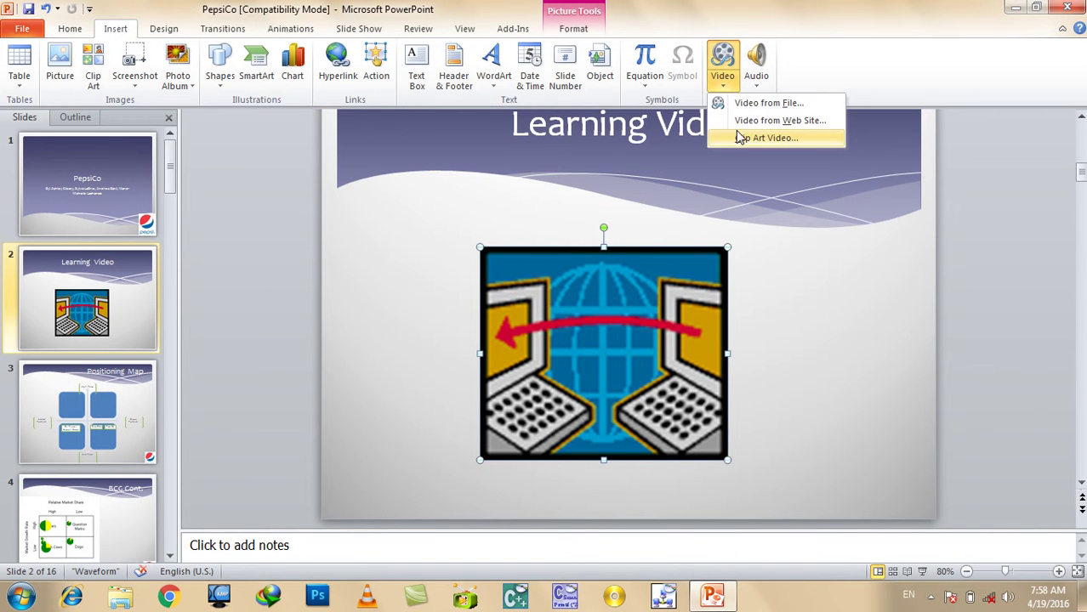
left_click(644, 281)
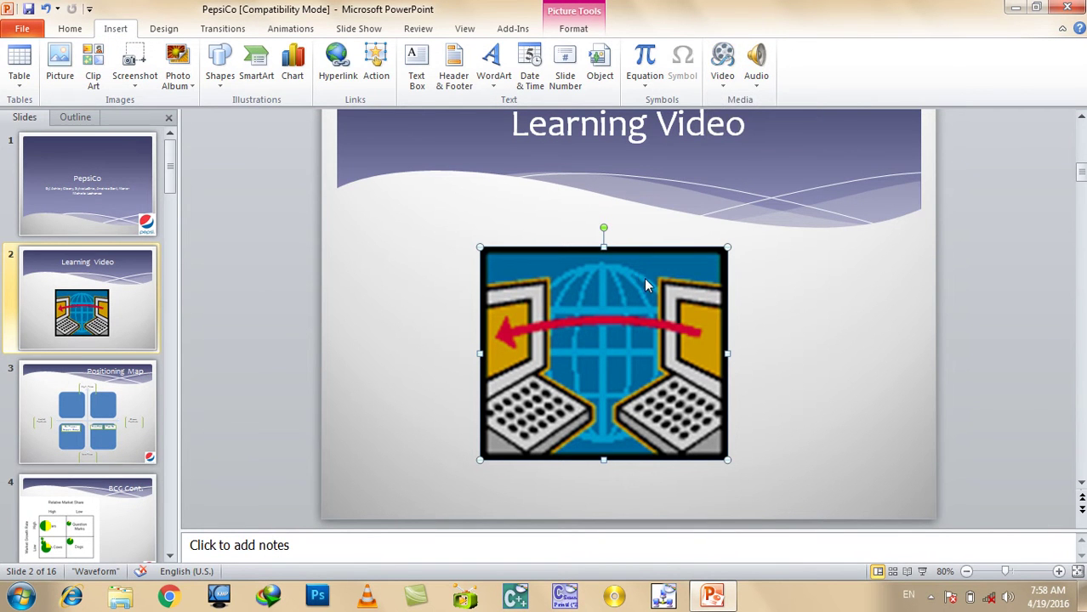
key("Delete")
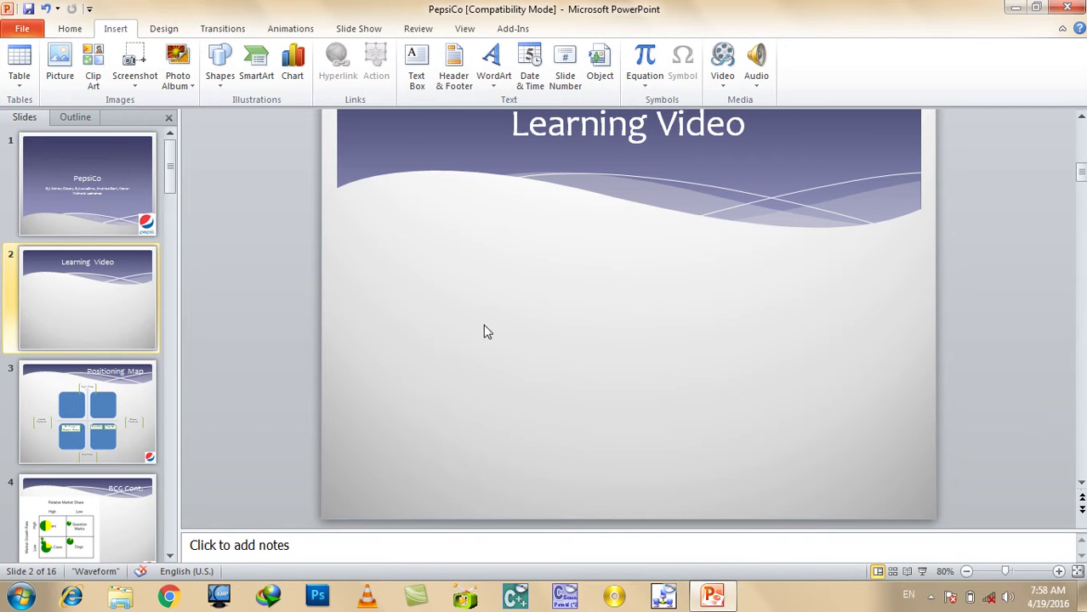
Delete the Learning Video slide and select the BCG Cont. slide.
left_click(110, 190)
left_click(106, 289)
key("Delete")
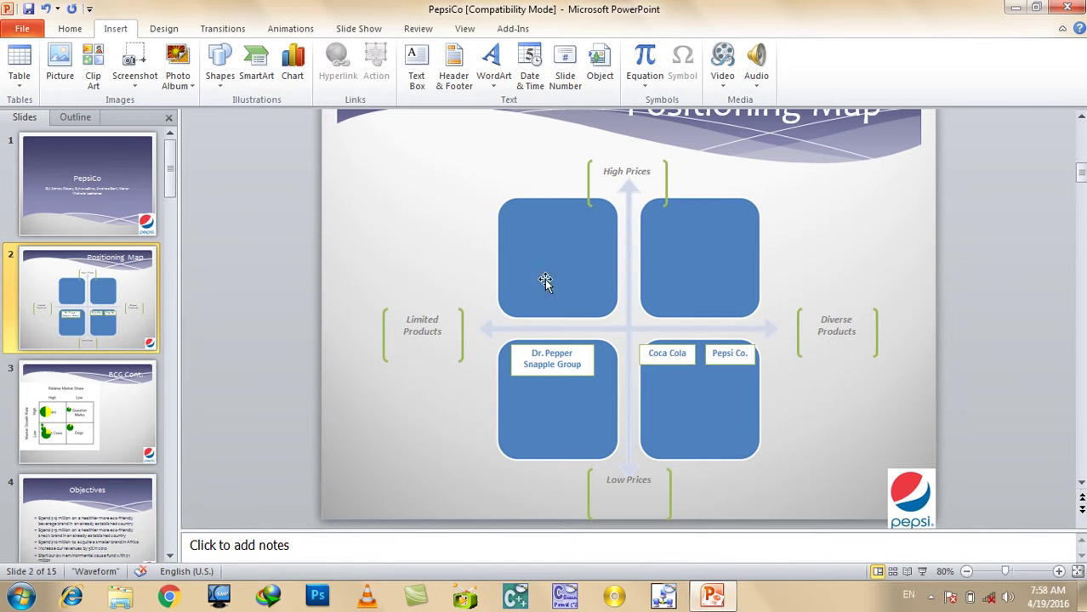
left_click(34, 429)
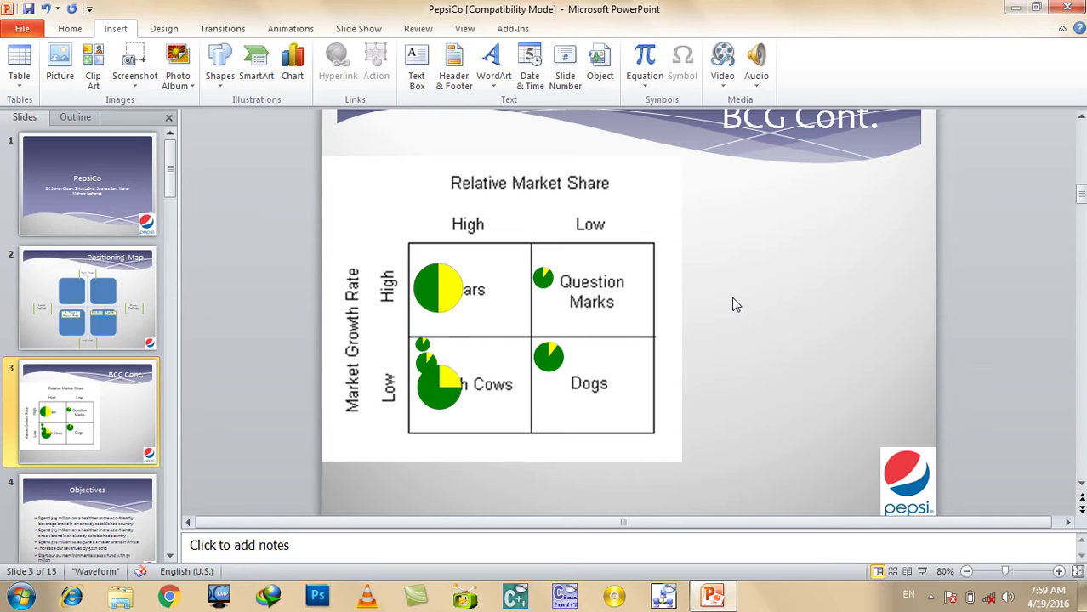
Insert song 07 from D:\Songs, enlarge its icon to 0.83" and place it bottom-left.
left_click(760, 85)
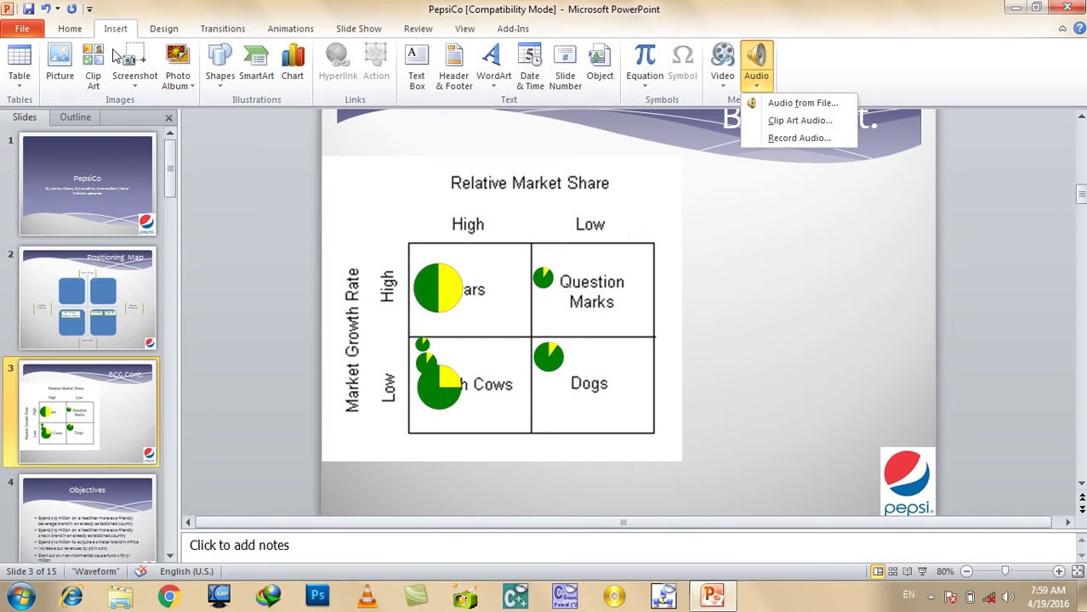
left_click(789, 104)
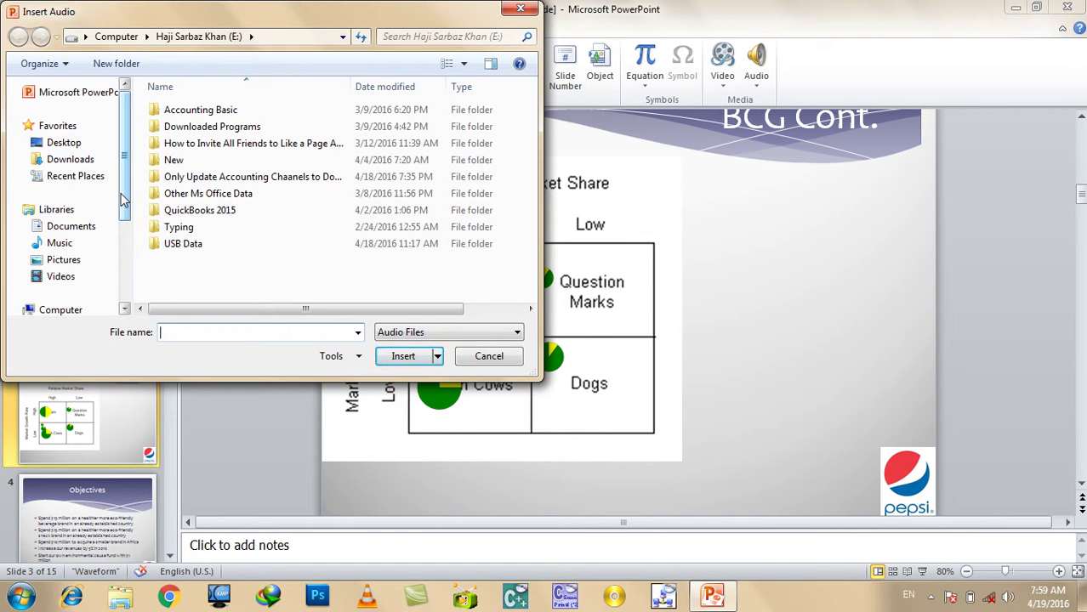
left_click(81, 226)
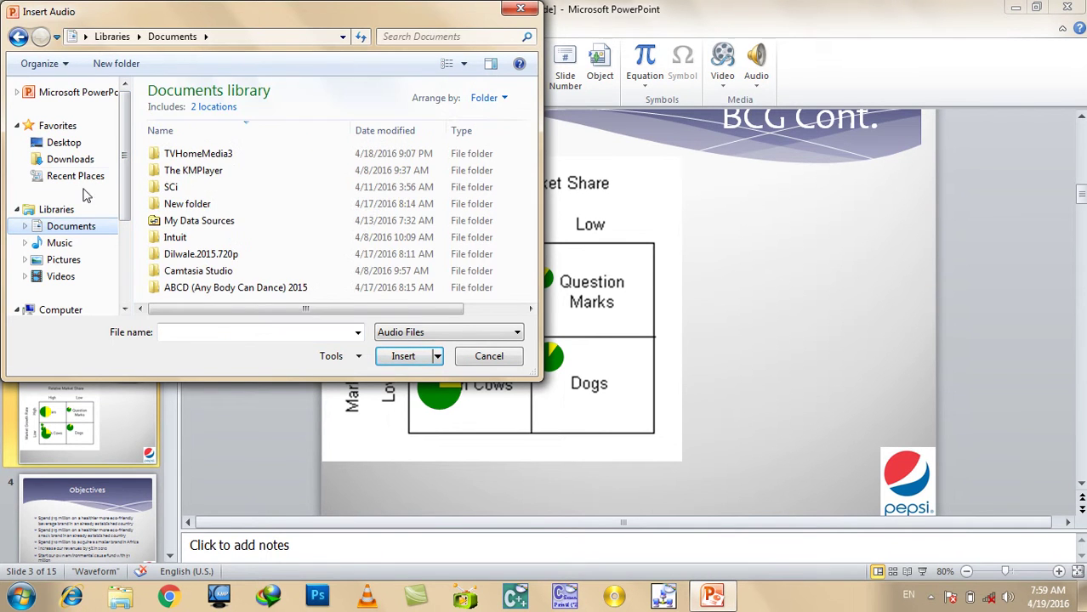
left_click(68, 311)
double_click(249, 170)
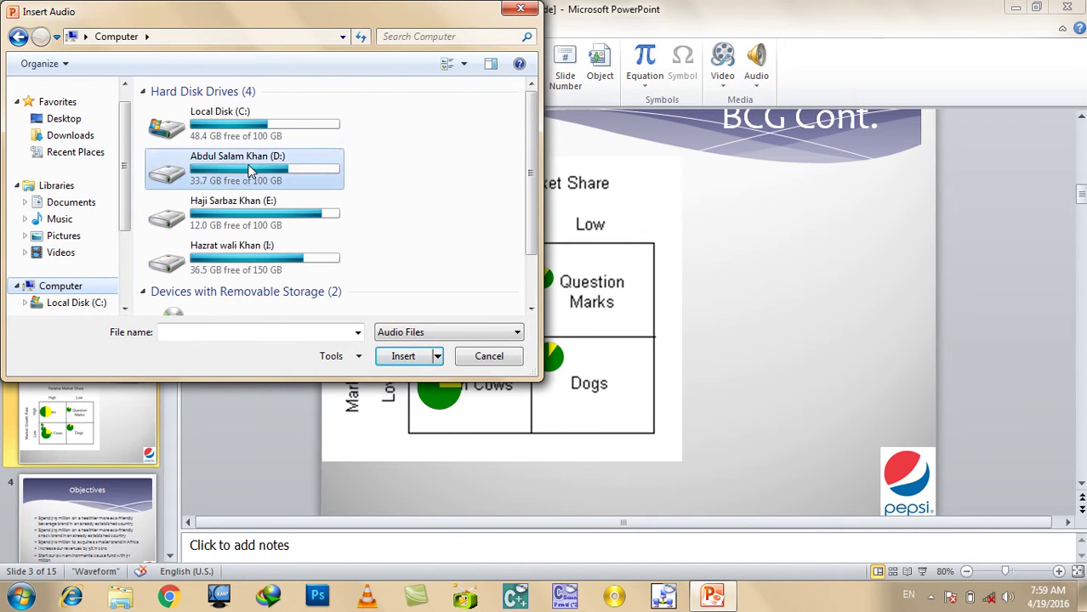
left_click_drag(530, 179, 536, 268)
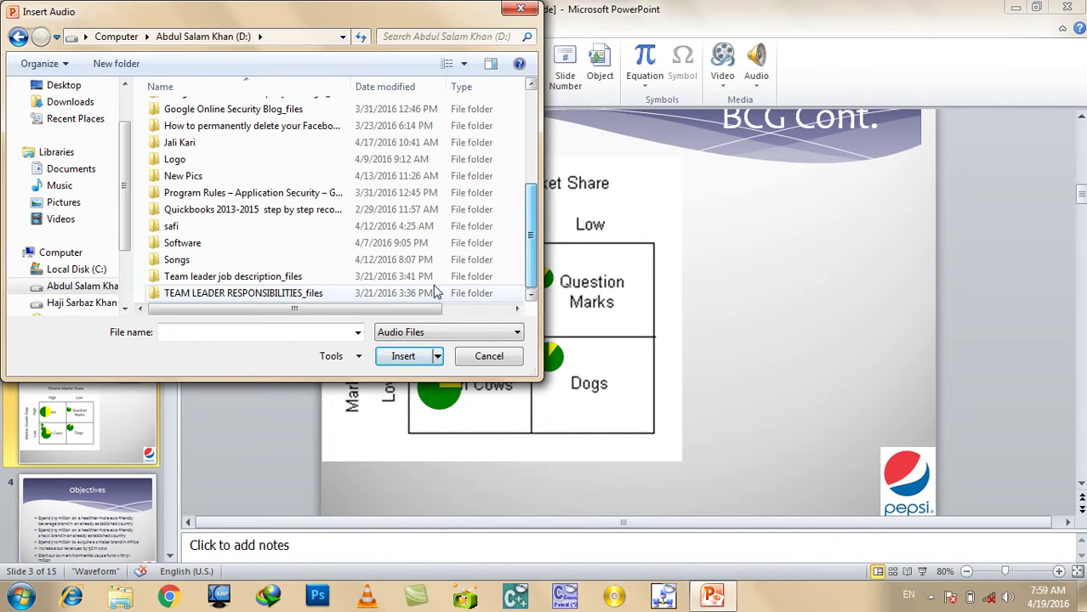
double_click(208, 262)
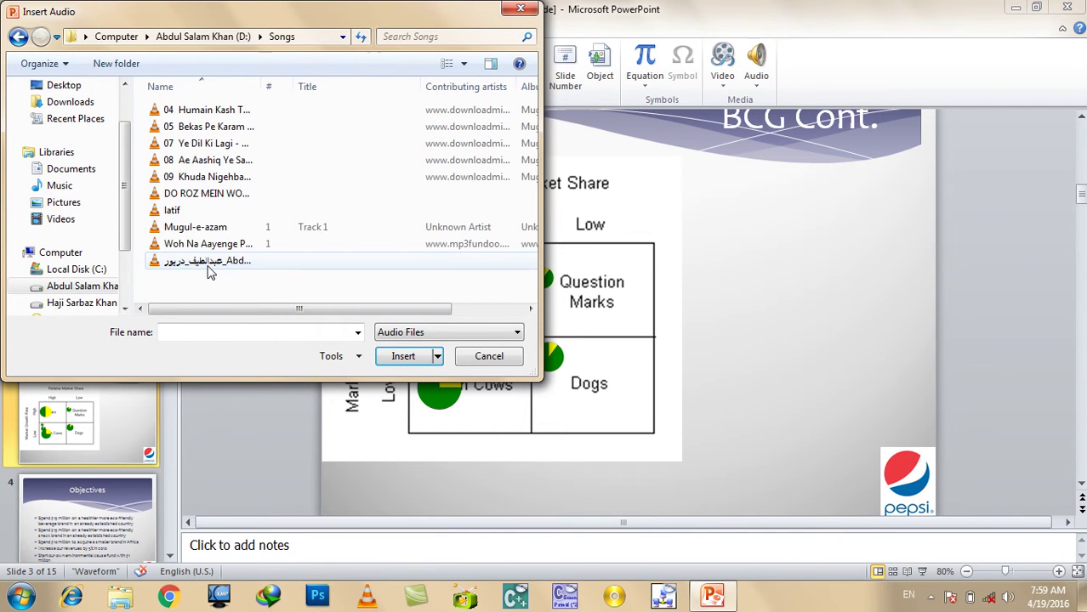
double_click(208, 144)
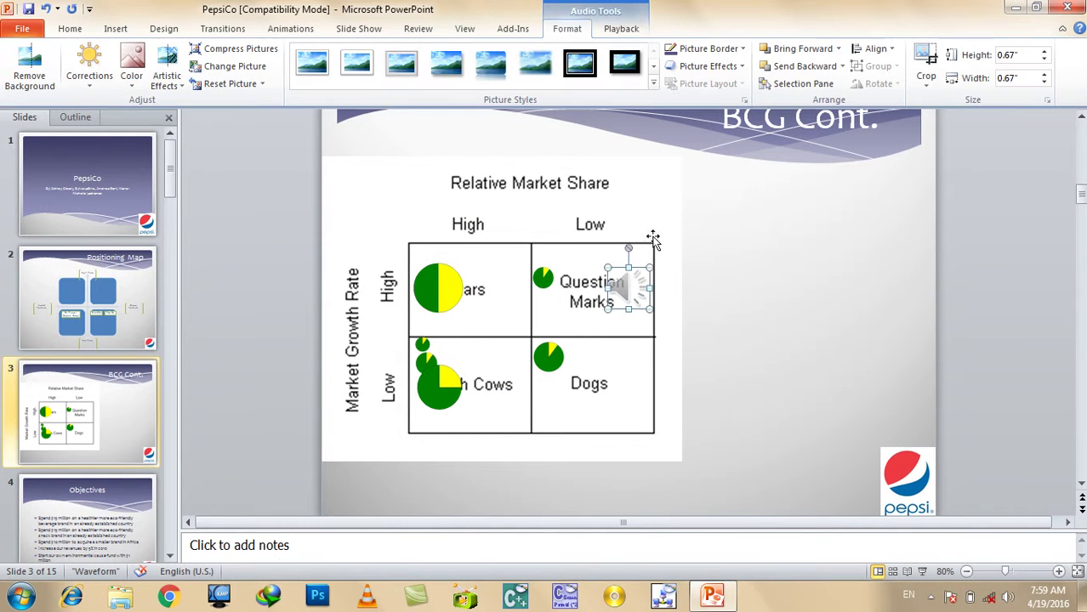
mouse_move(636, 285)
left_mouse_down()
mouse_move(837, 261)
mouse_move(799, 294)
left_mouse_up()
left_click_drag(844, 263, 364, 491)
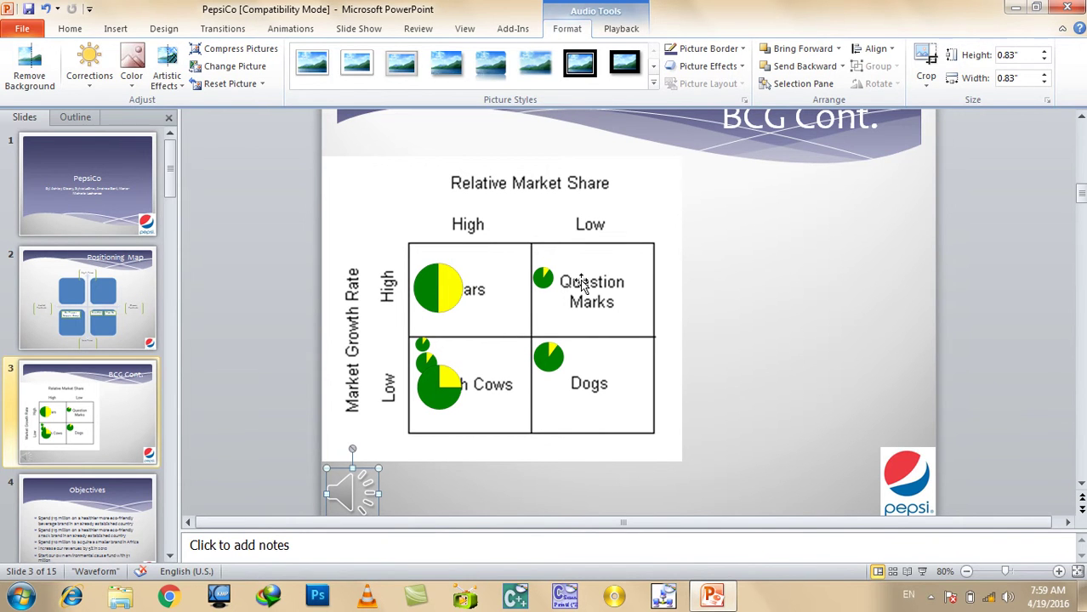
Preview the show, turn the system volume down low, and delete the song's audio icon.
key("F5")
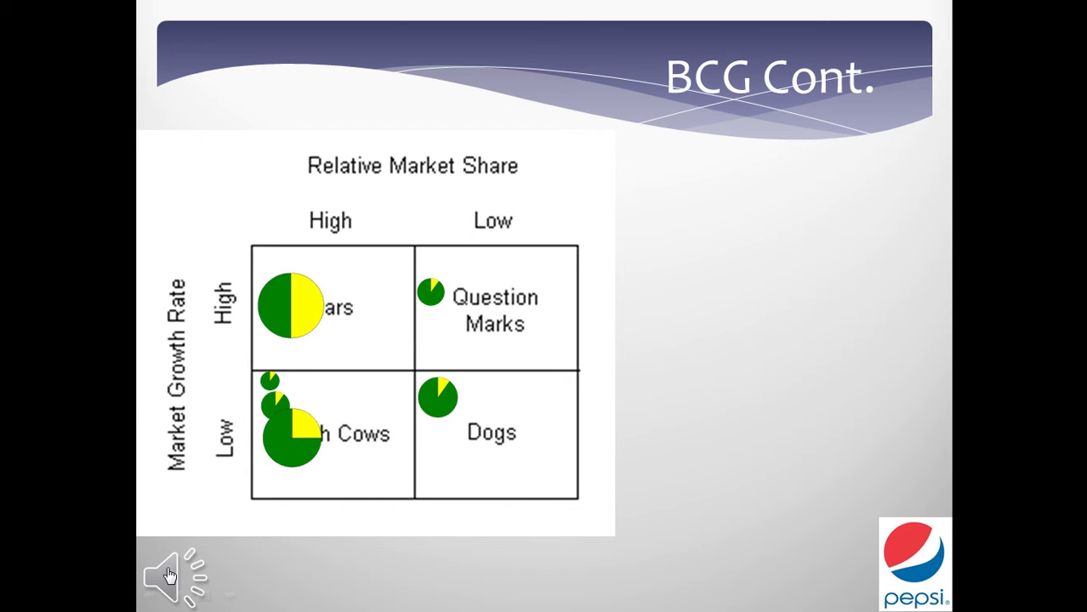
key("Escape")
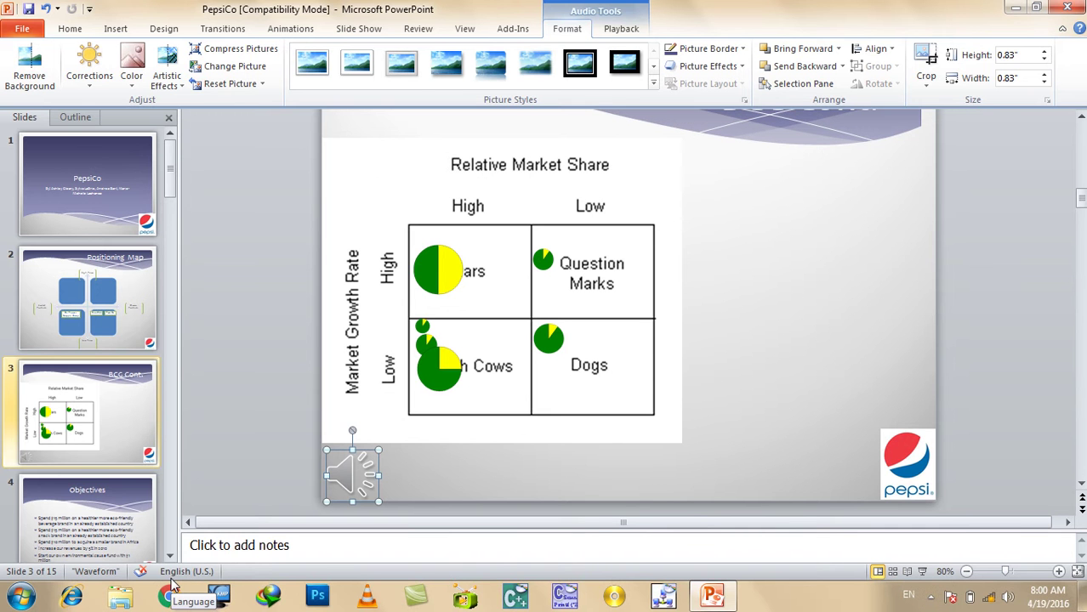
left_click(1004, 597)
left_click(1003, 474)
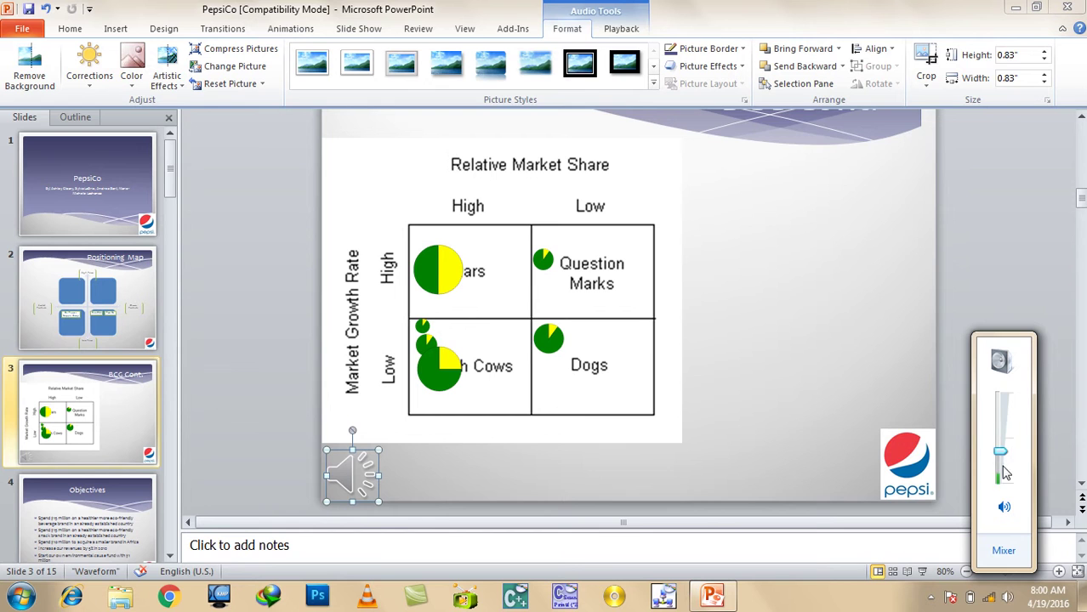
left_click_drag(1003, 479, 1003, 474)
left_click(369, 480)
key("Delete")
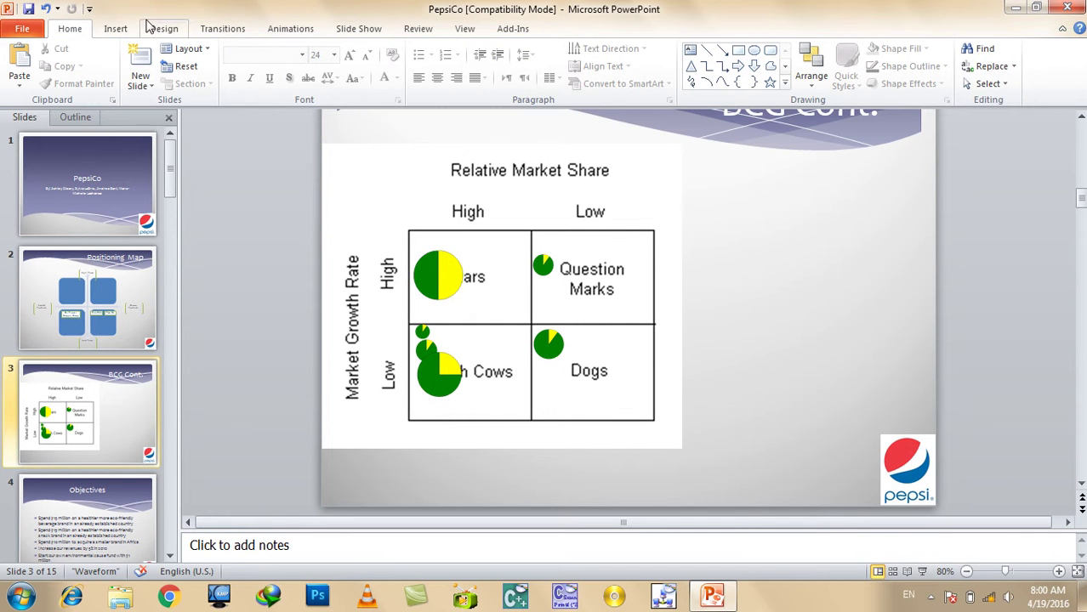
Insert the DO ROZ MEIN WOH PYAR song from the Songs folder as audio from file.
left_click(113, 31)
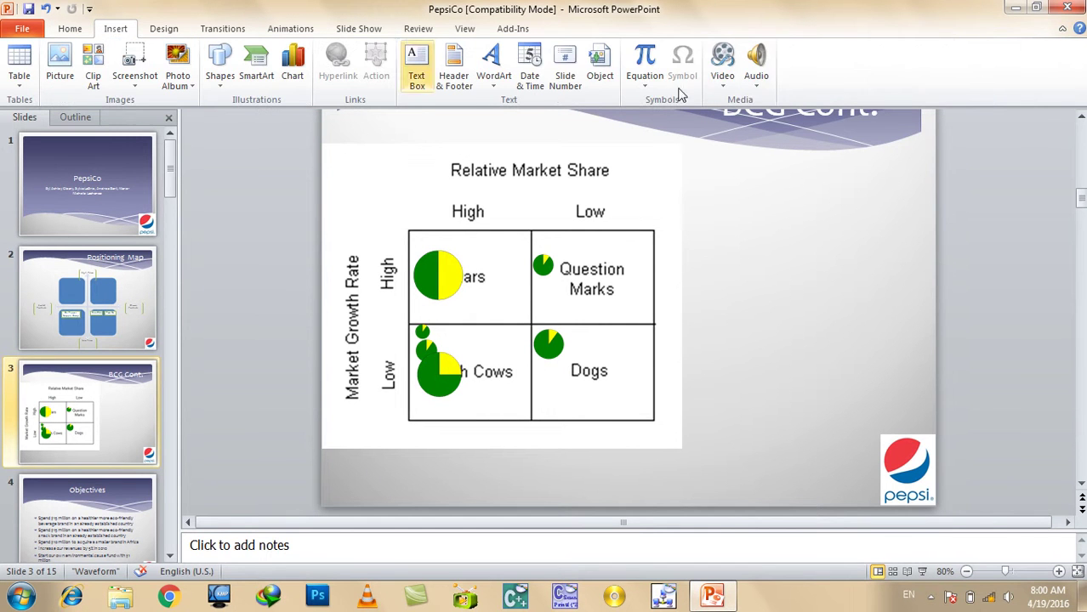
left_click(756, 81)
left_click(771, 138)
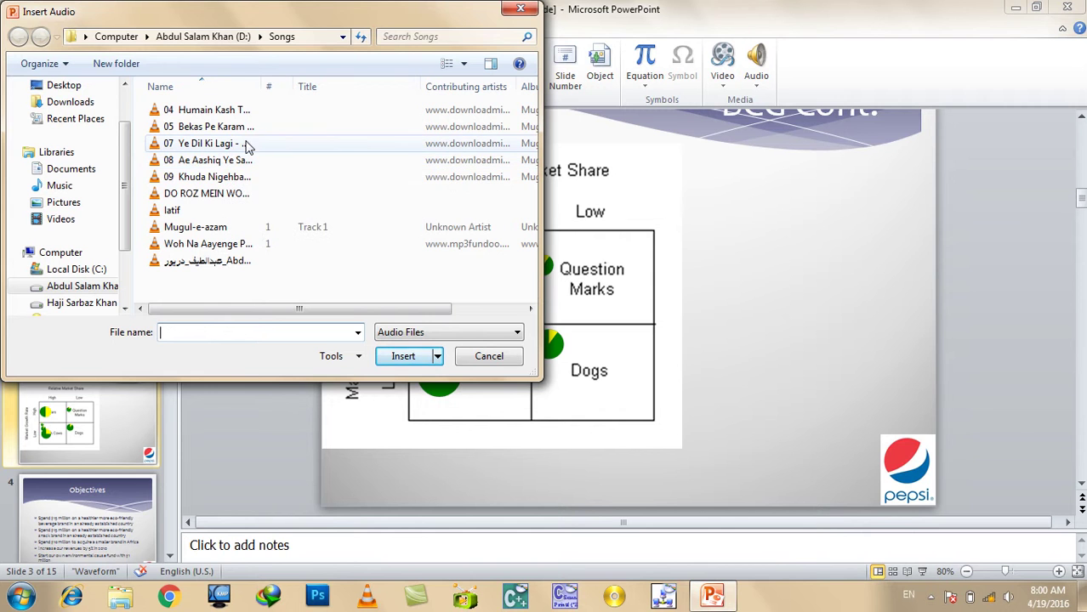
left_click(231, 197)
double_click(231, 197)
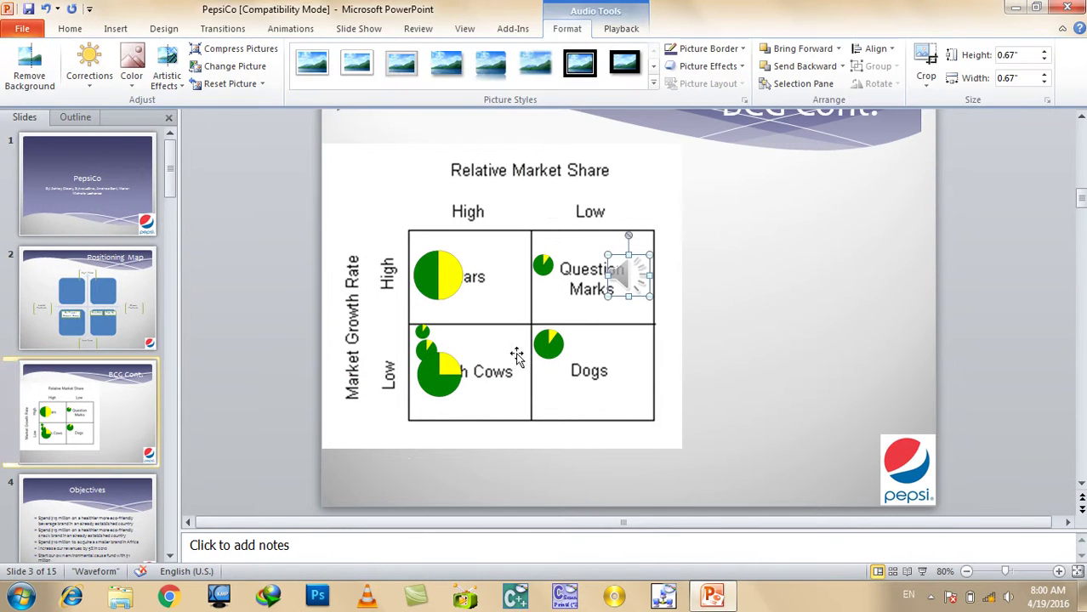
Move the audio icon to the slide's bottom-left corner and set system volume to 17.
left_click_drag(628, 295, 361, 495)
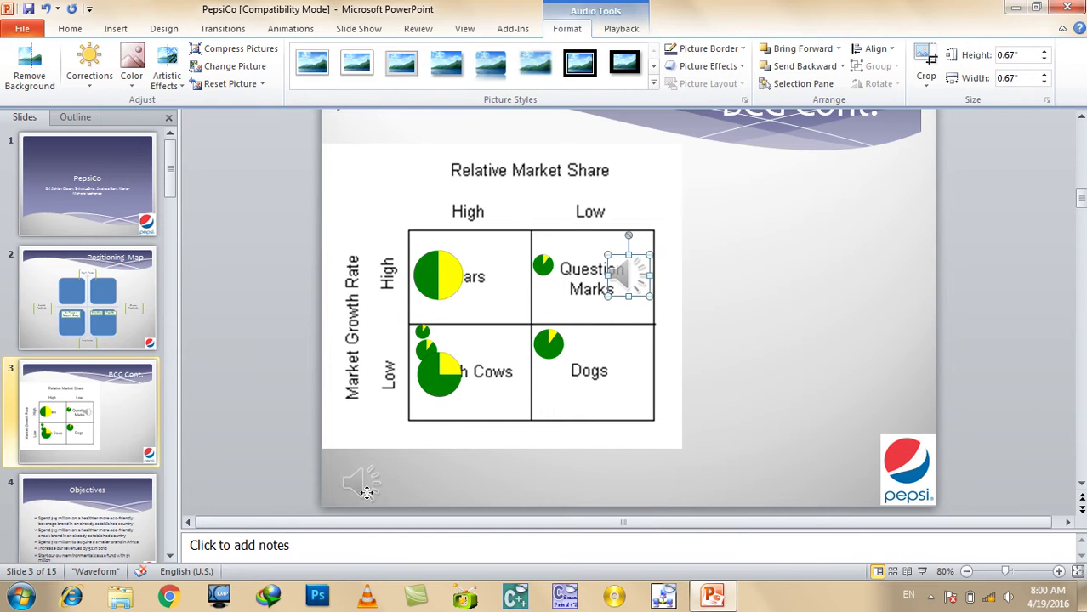
left_click(1008, 596)
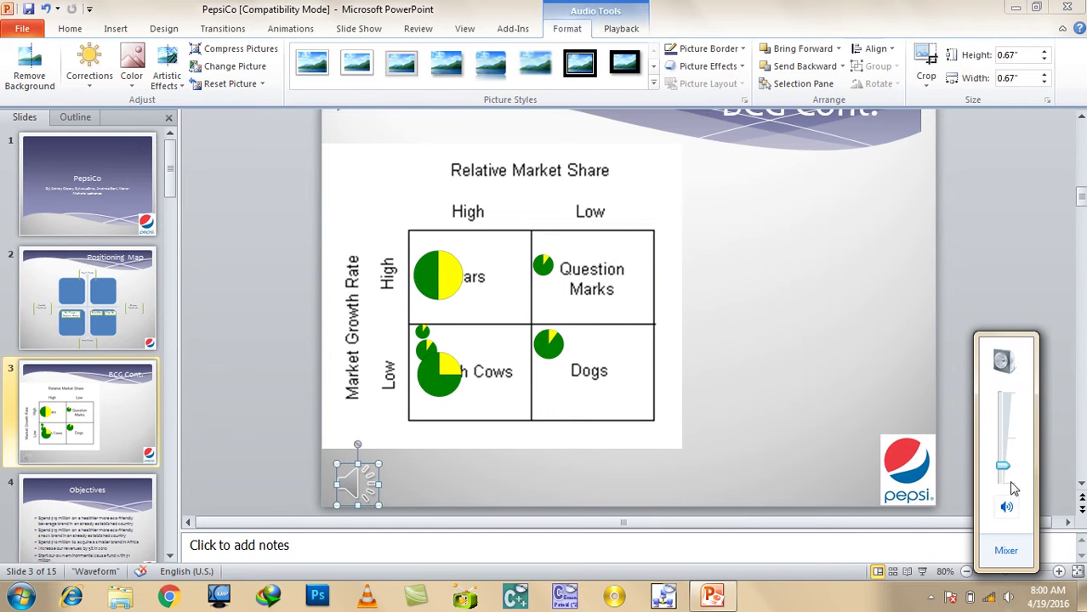
left_click_drag(1002, 466, 1011, 476)
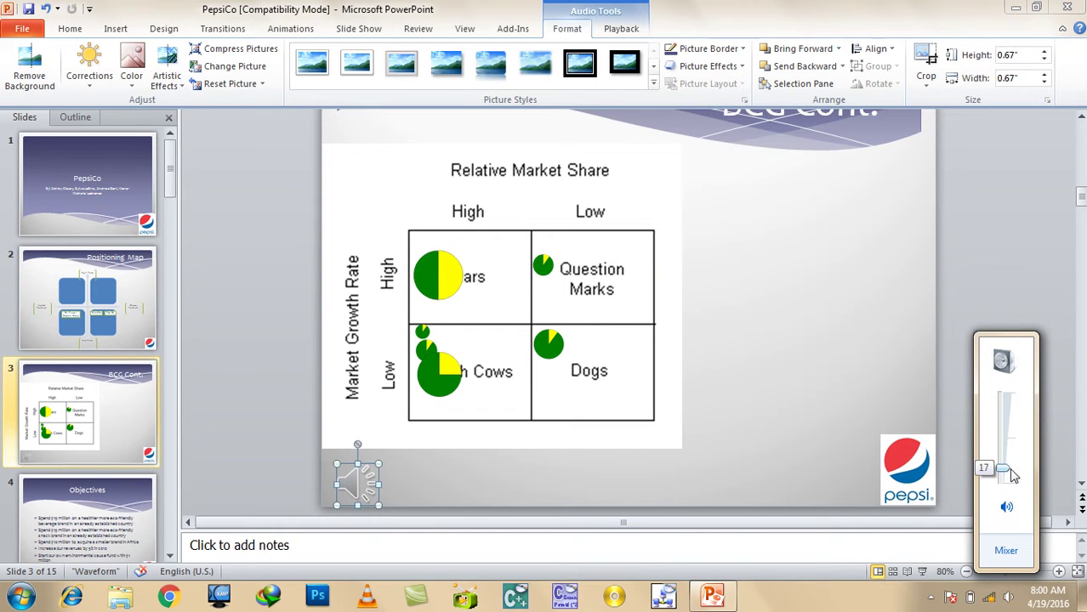
Run the slide show, then move the audio icon to the right of the BCG matrix.
left_click(997, 271)
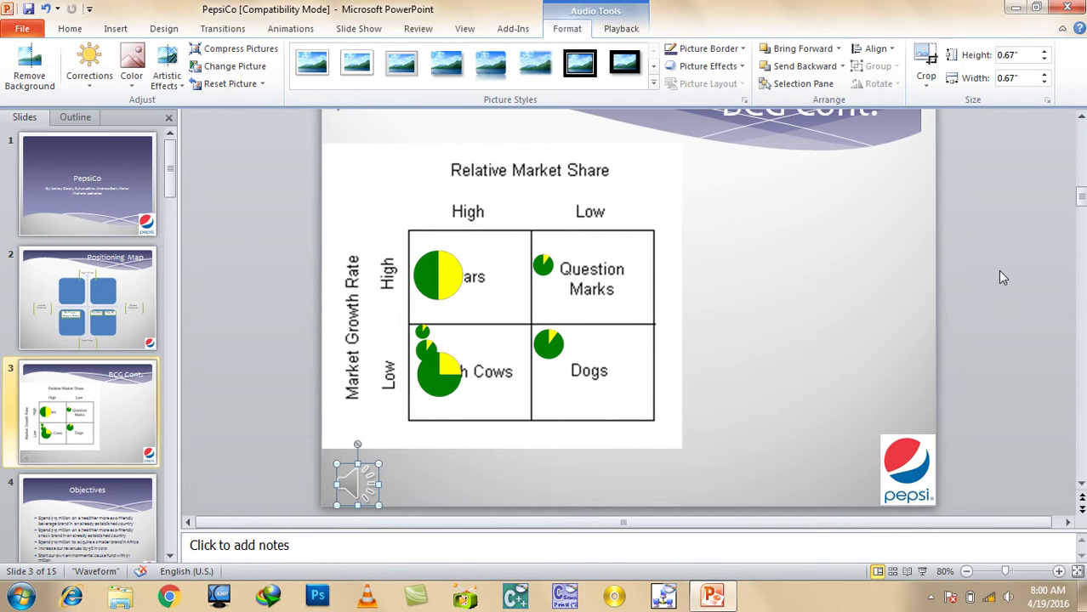
key("shift+F5")
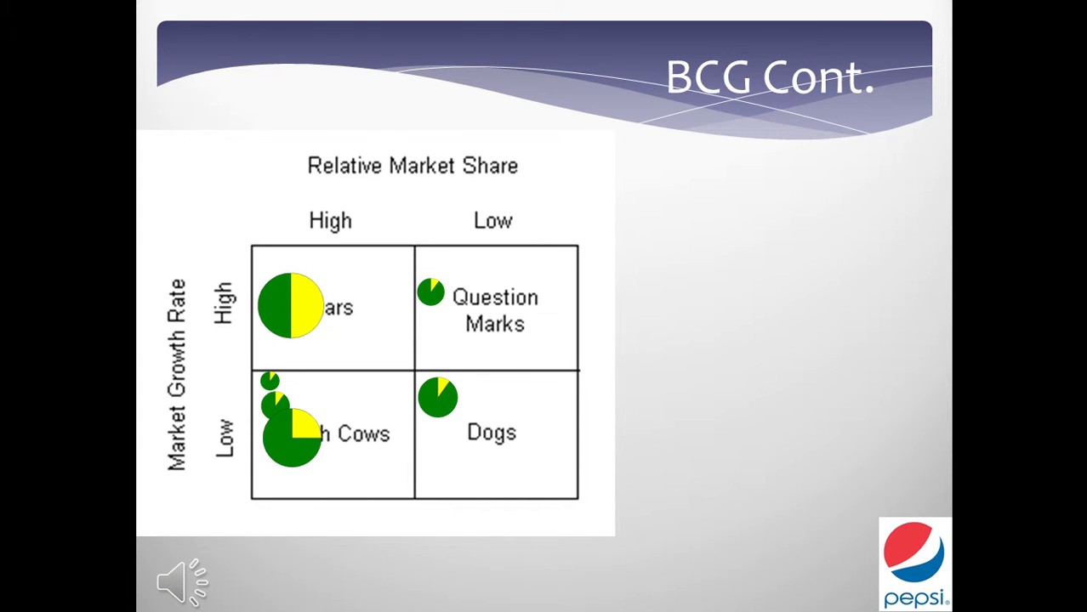
key("Escape")
left_click_drag(374, 464, 768, 306)
Raise the system volume and replay the show through to the Positioning Map slide.
left_click(1006, 598)
left_click_drag(1000, 465, 1000, 446)
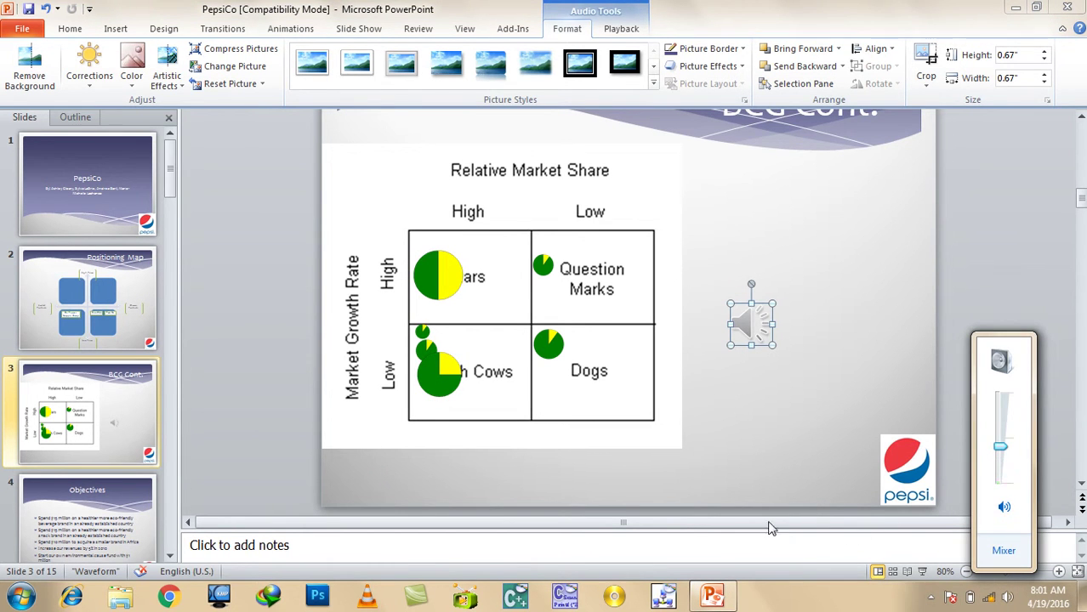
left_click(598, 7)
key("F5")
key("Right")
key("Right")
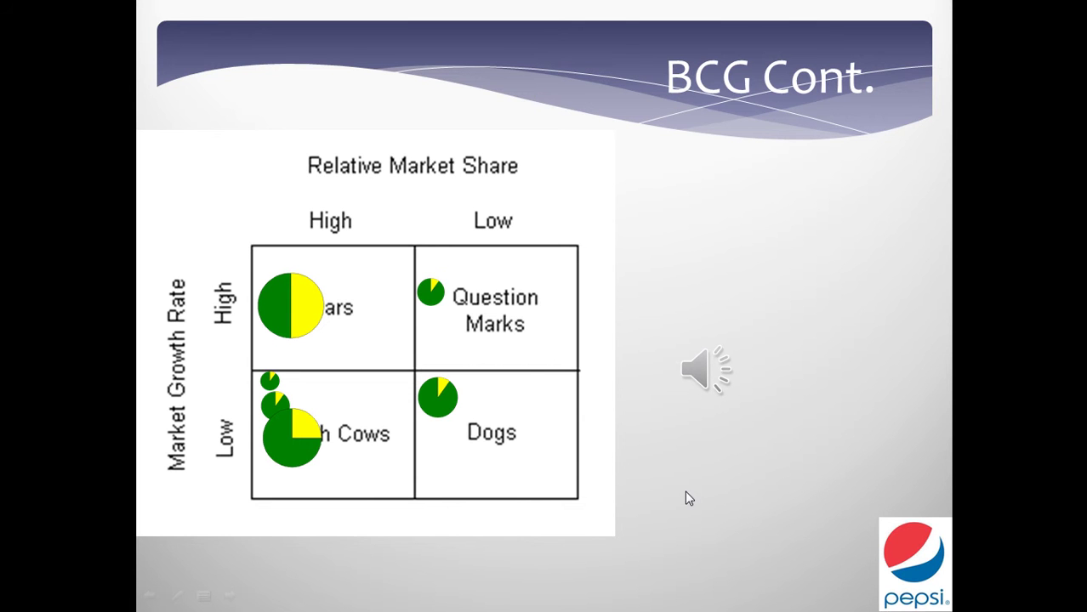
key("Escape")
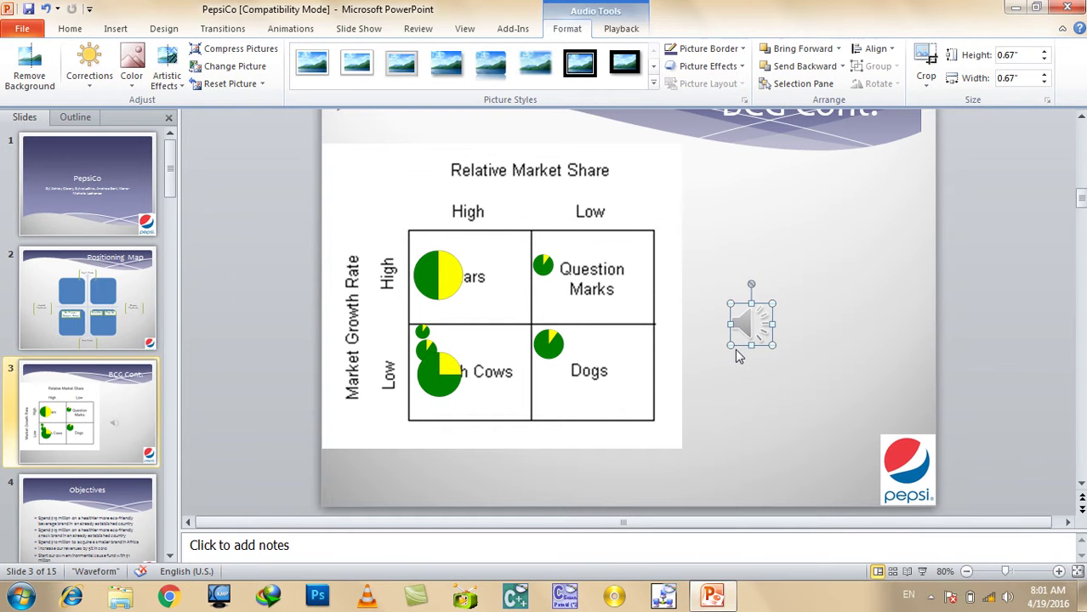
Insert another song from the Songs folder with Audio from File.
left_click(738, 355)
left_click(116, 28)
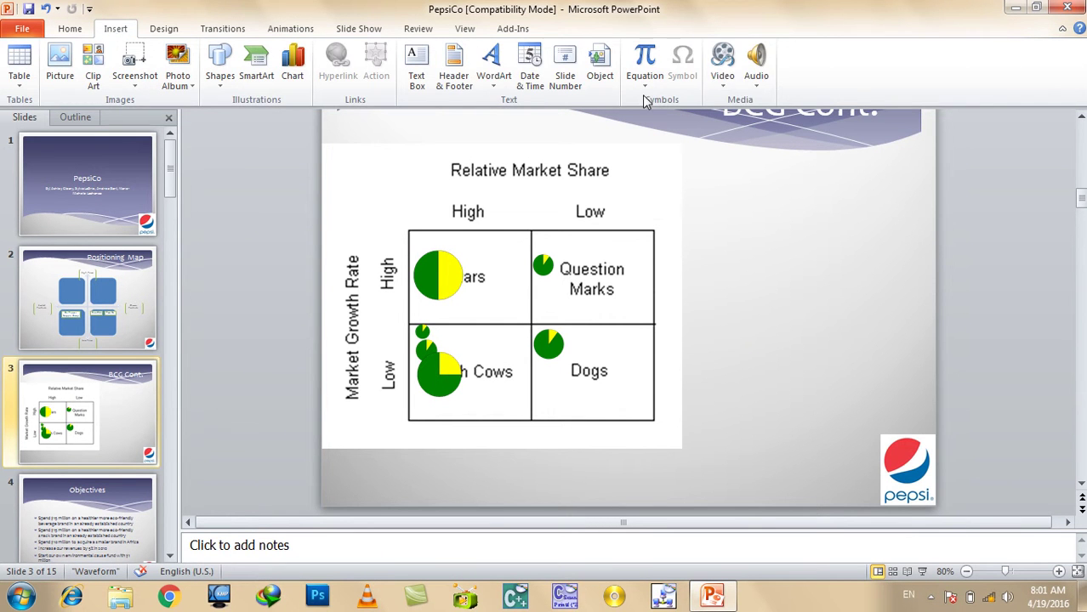
left_click(756, 68)
left_click(772, 103)
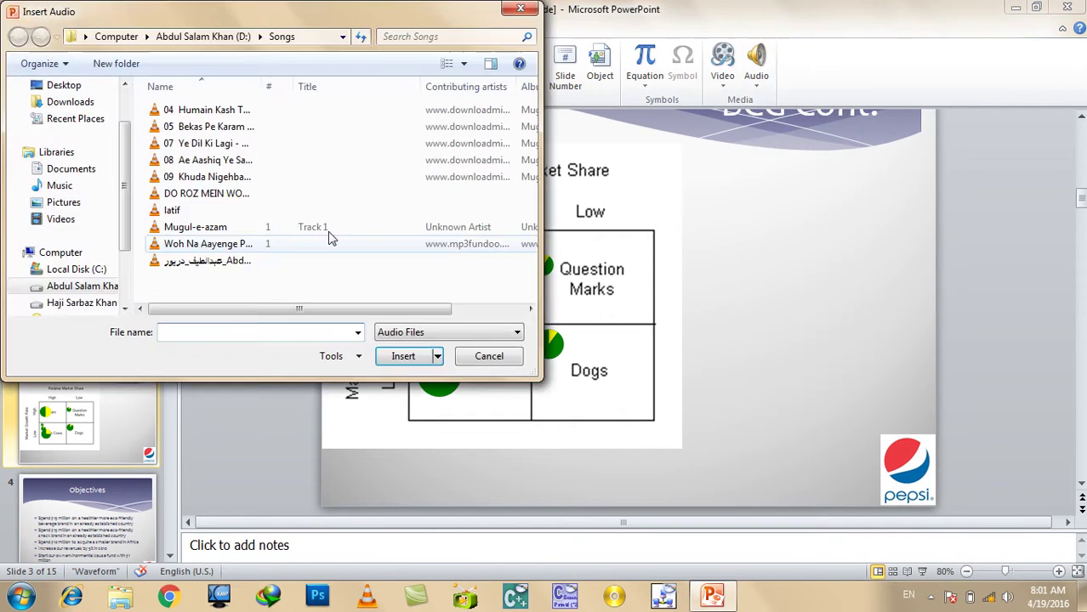
double_click(219, 146)
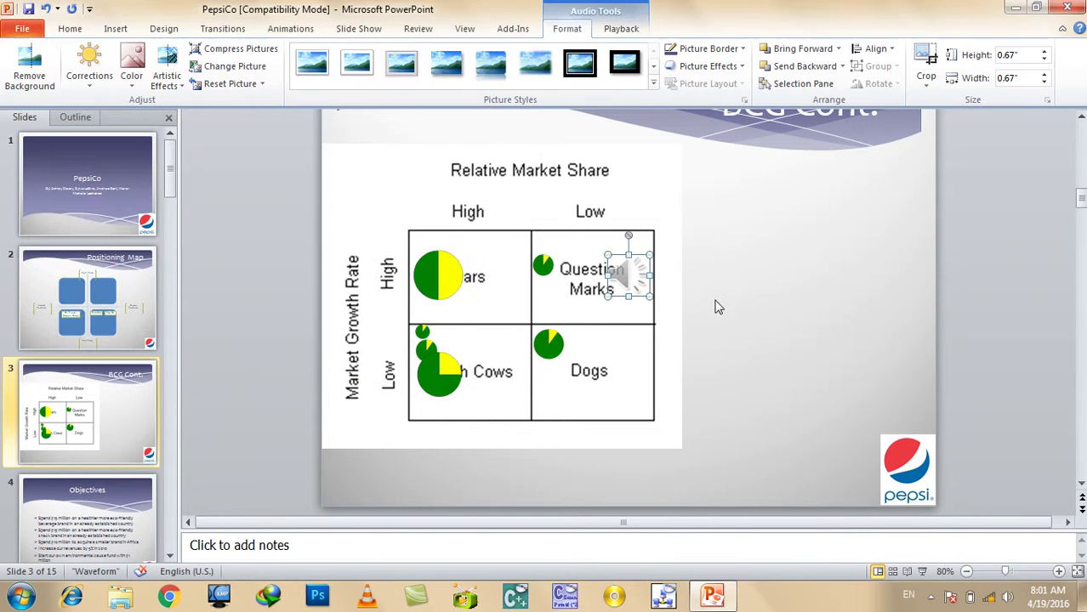
Move the song icon right of the chart and rehearse the show up to BCG Cont.
left_click_drag(640, 280, 783, 281)
key("F5")
left_click(782, 274)
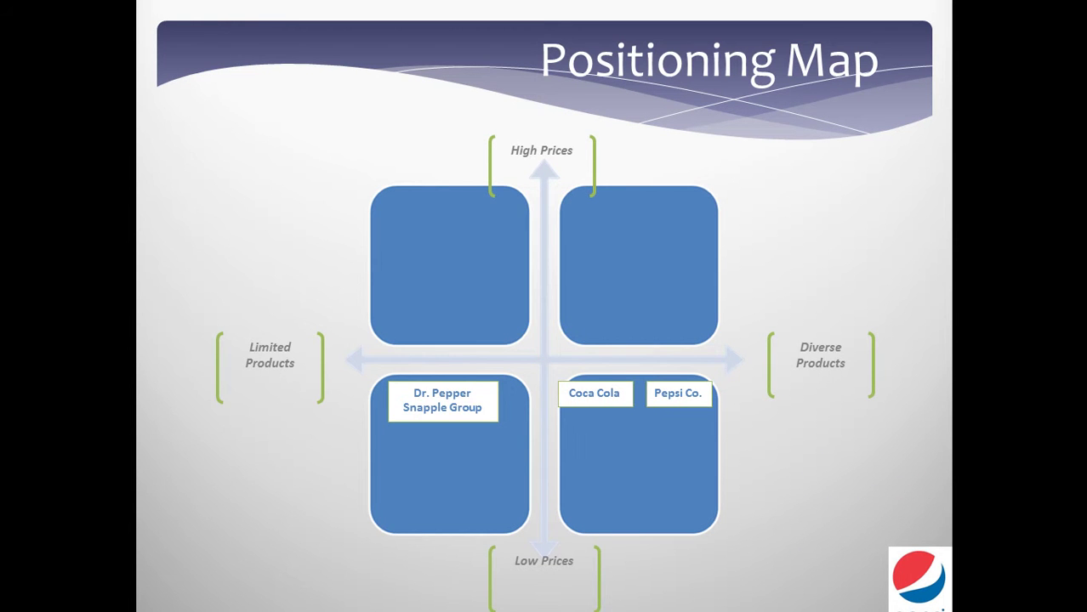
key("Right")
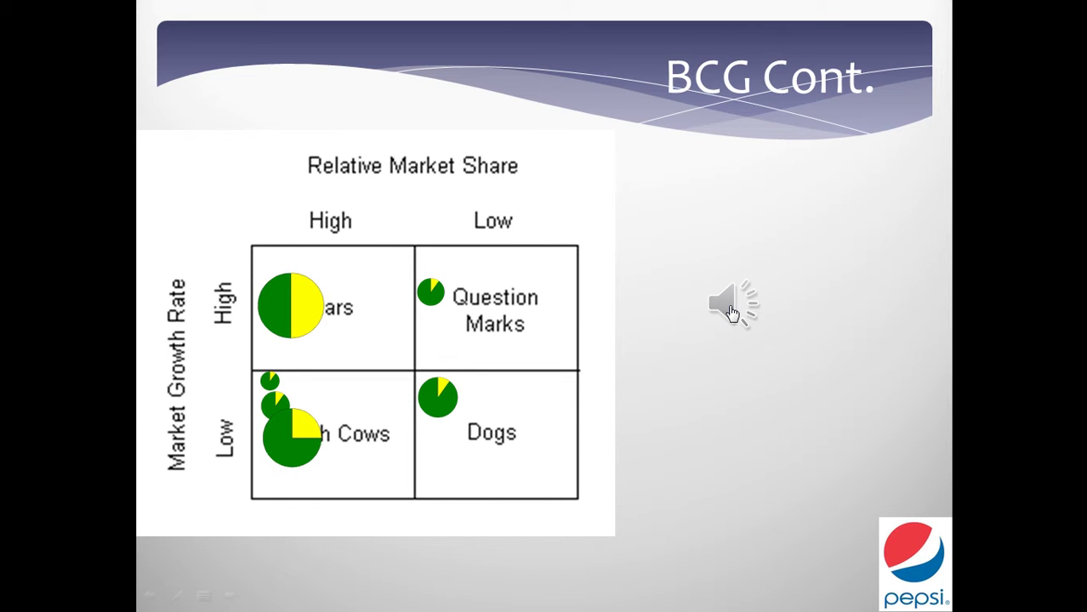
key("Escape")
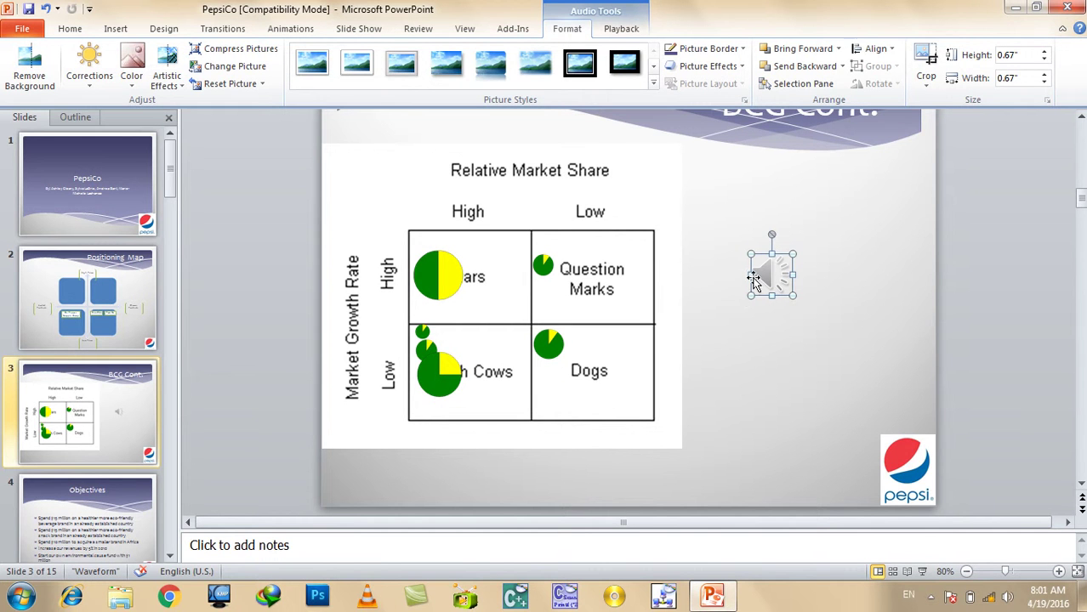
left_click(696, 266)
left_click(118, 32)
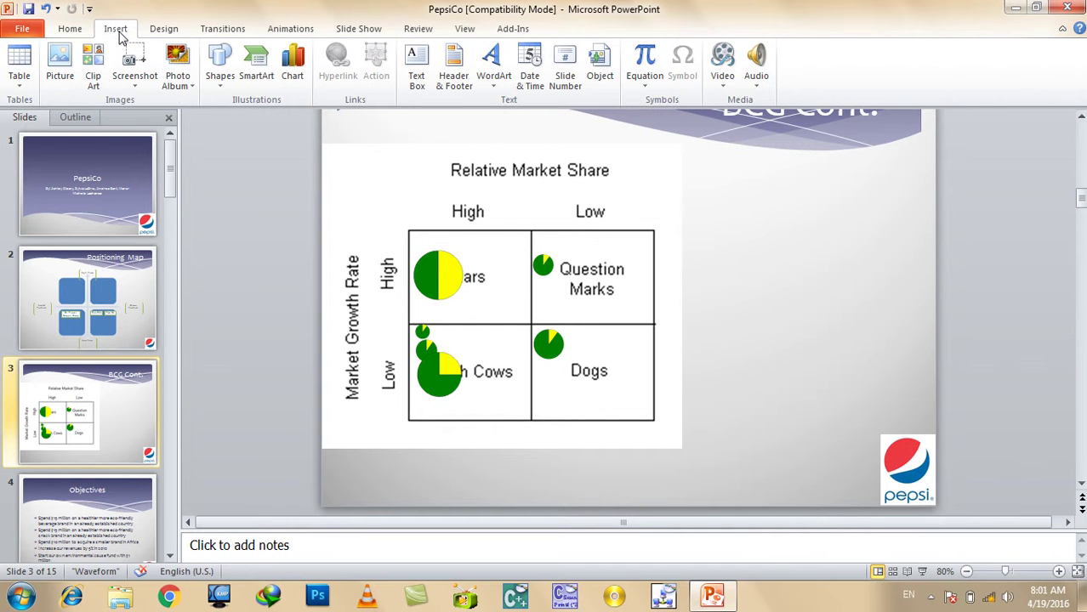
Record a roughly 22-second sound with Record Audio and insert it onto the slide.
left_click(761, 89)
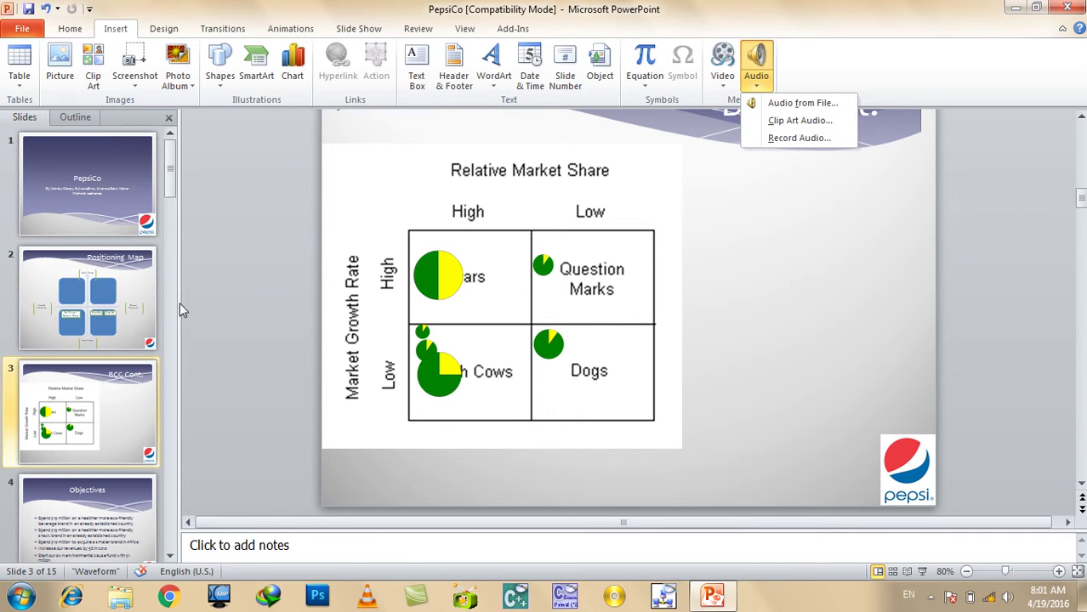
scroll(880, 265, "up", 1)
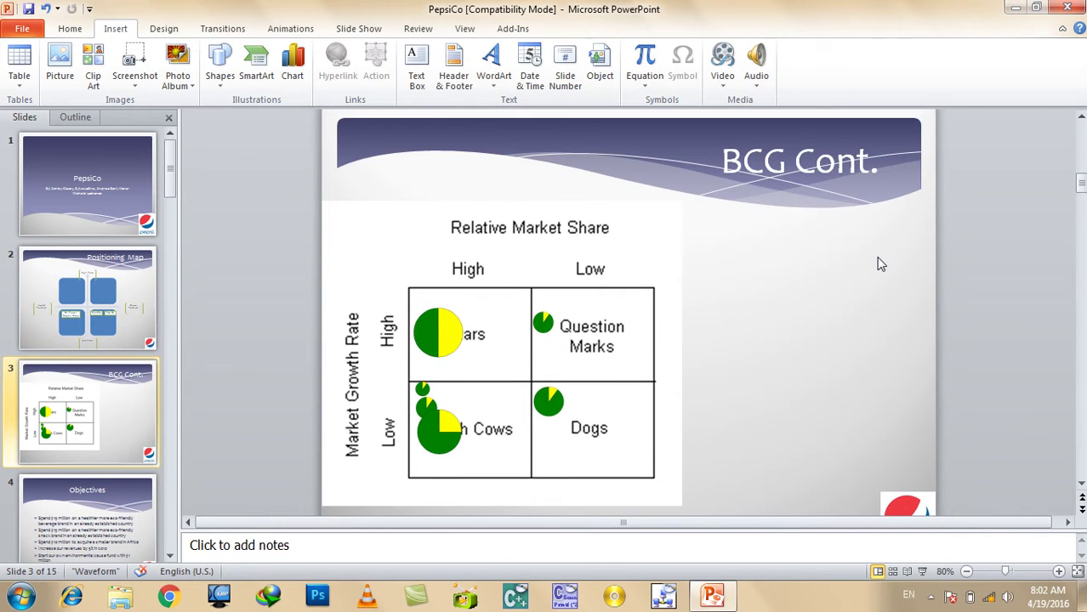
scroll(880, 266, "down", 1)
left_click(756, 66)
left_click(783, 139)
left_click_drag(432, 352, 1039, 193)
left_click(1008, 266)
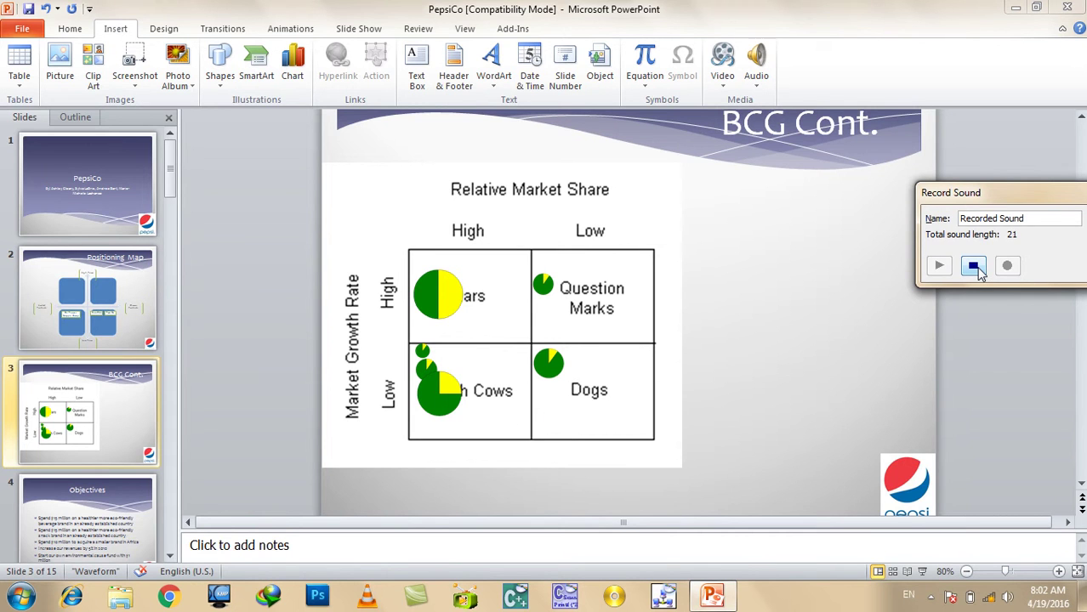
left_click(974, 267)
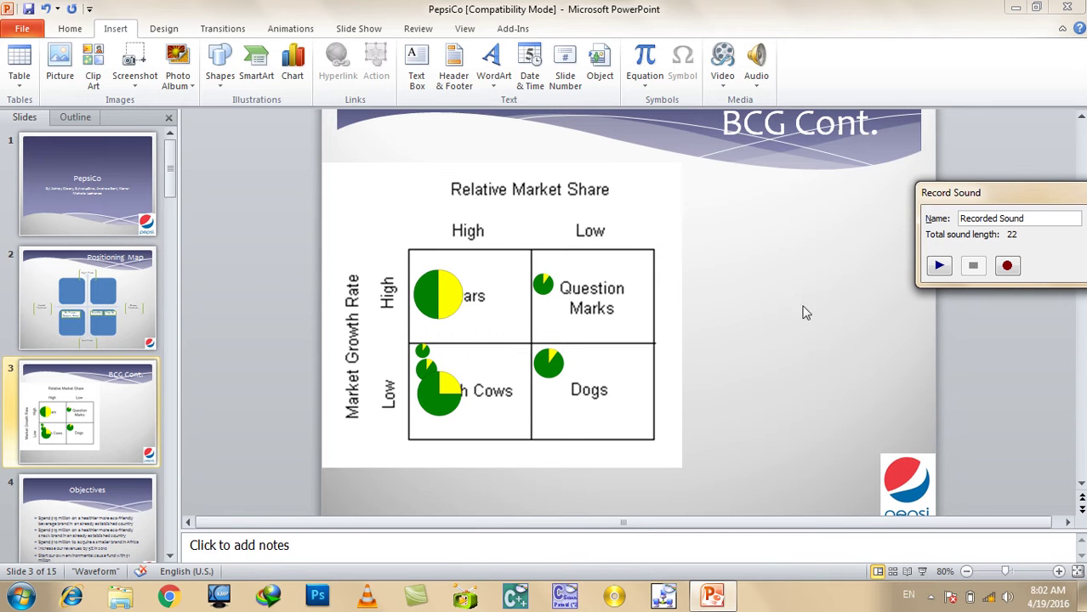
left_click_drag(1026, 197, 831, 223)
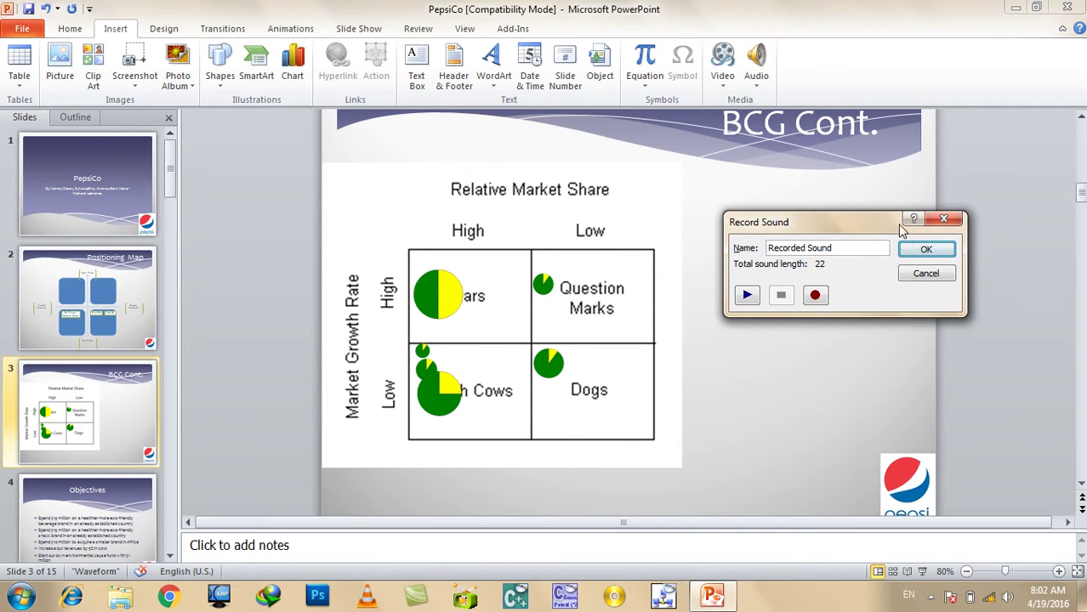
left_click(943, 252)
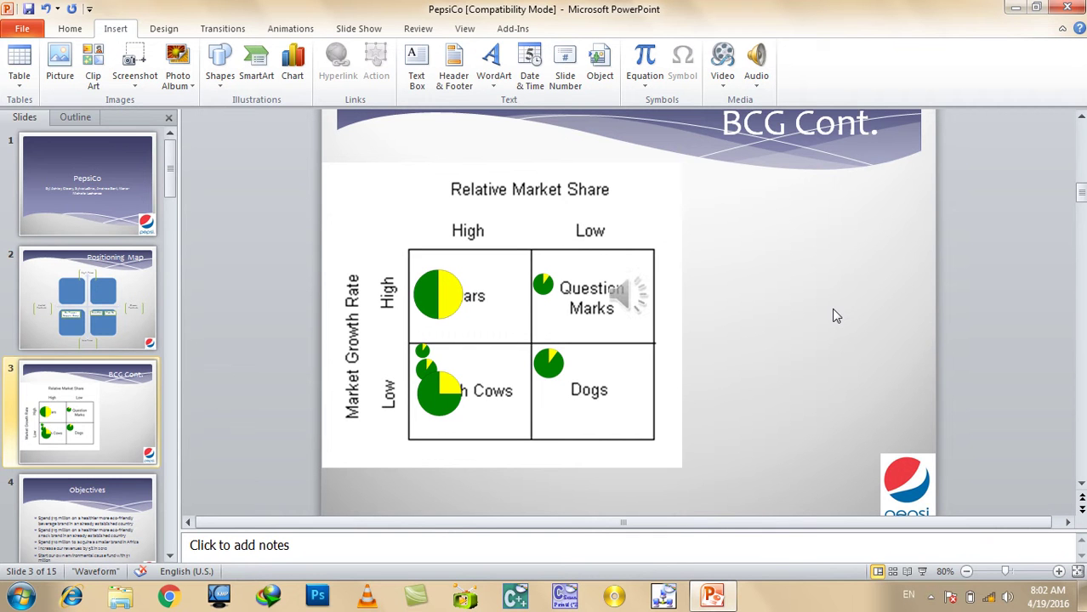
Test the recording by running the slide show to the BCG Cont. slide.
key("F5")
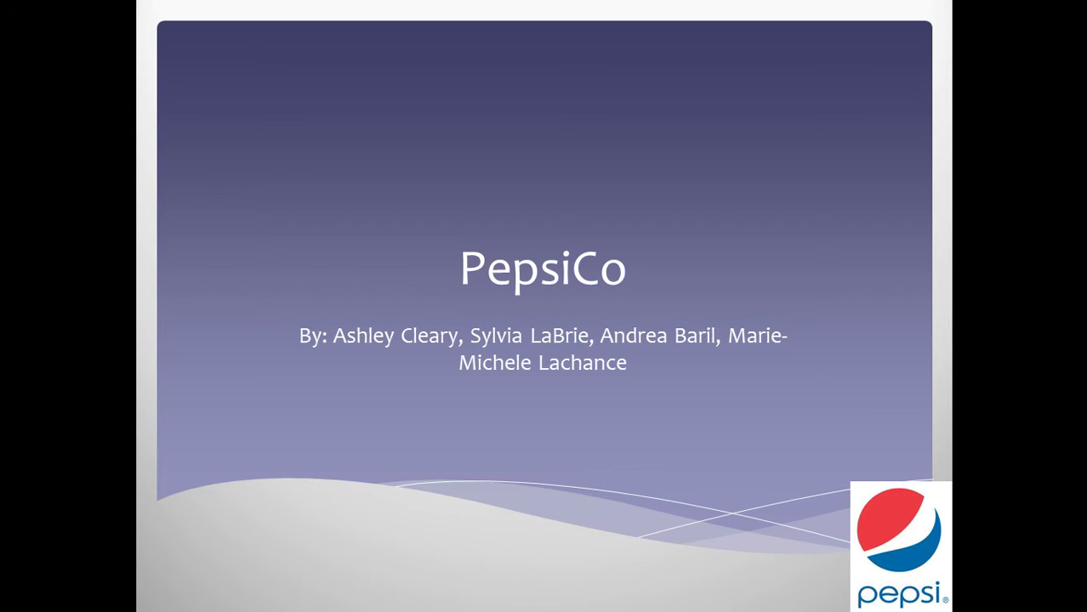
key("Right")
key("Right")
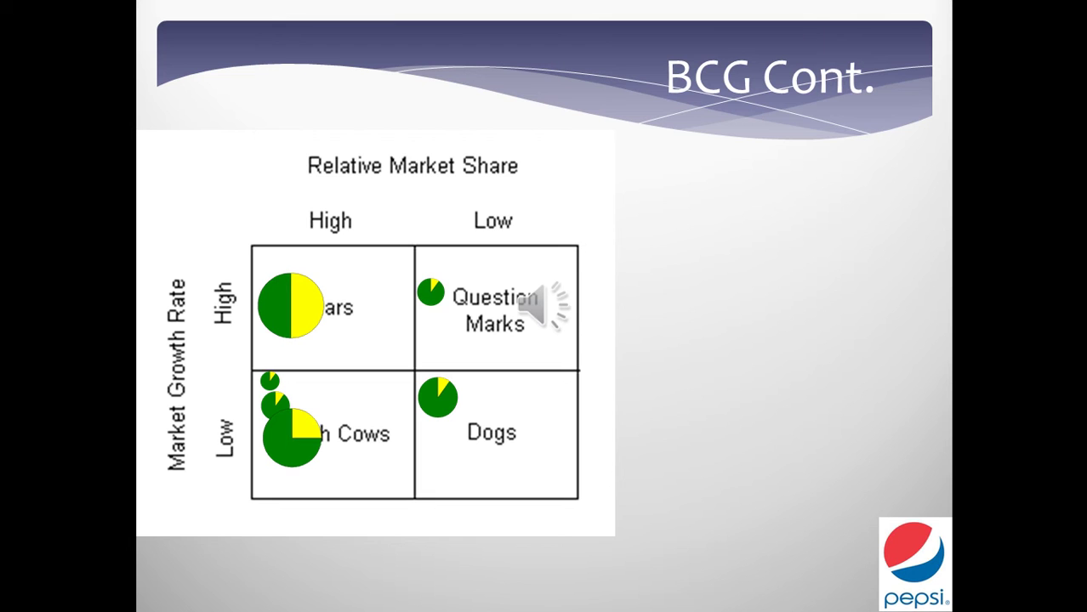
mouse_move(541, 304)
key("Right")
key("Escape")
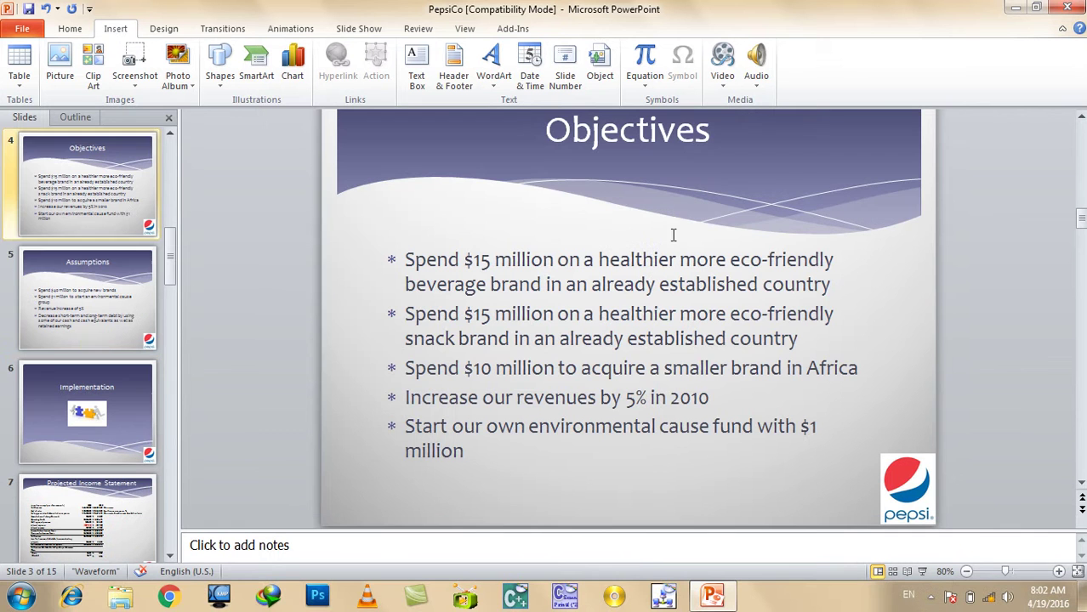
Go to the BCG Cont. slide and delete the recorded sound clip.
left_click(119, 314)
left_click(111, 177)
scroll(110, 177, "up", 5)
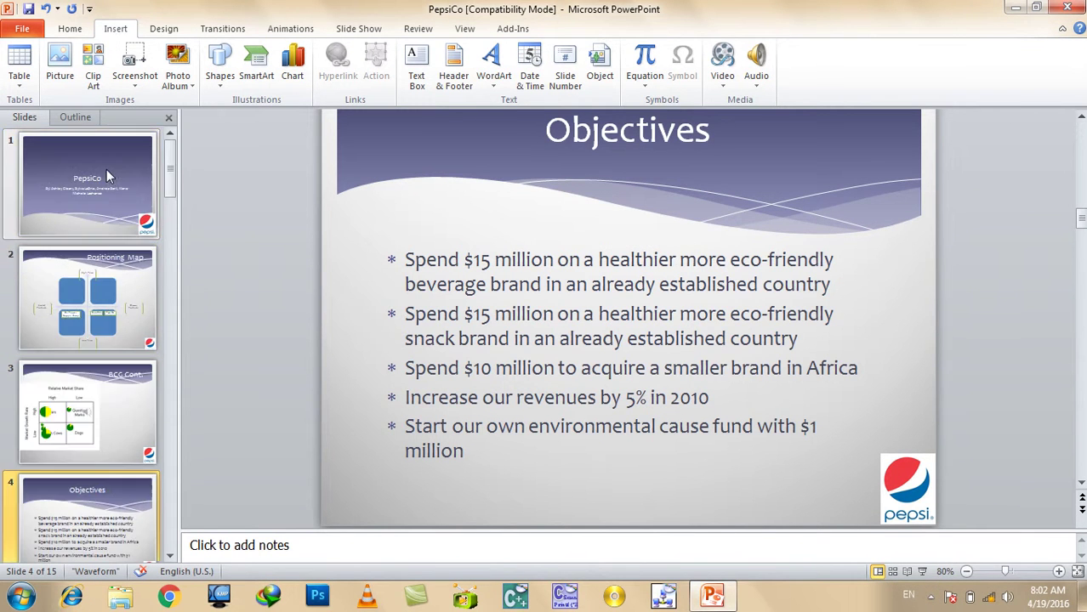
left_click(115, 283)
left_click(136, 387)
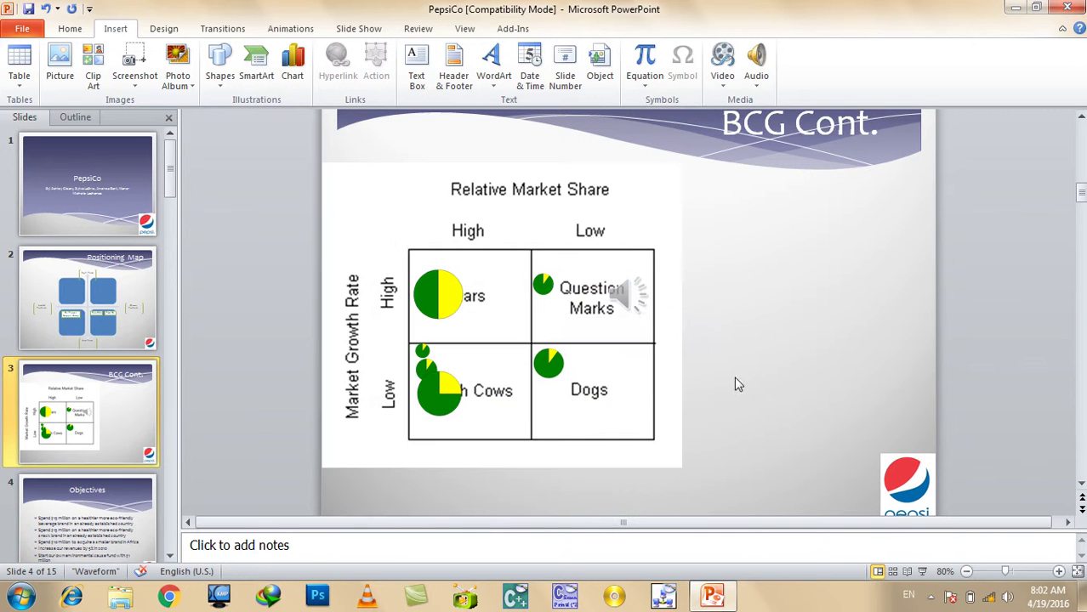
left_click(636, 296)
key("Delete")
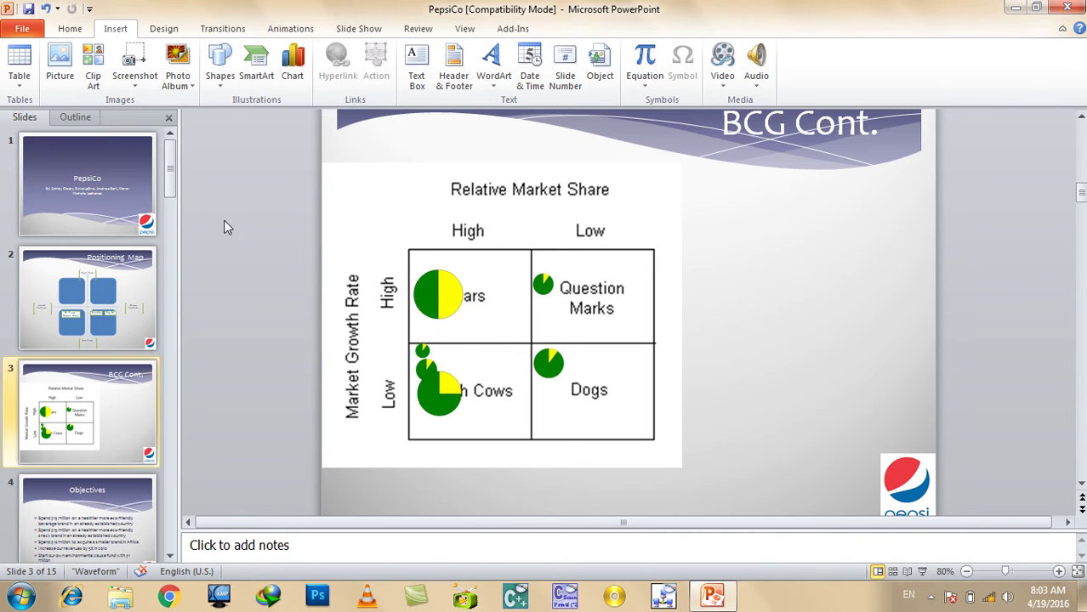
Apply an orange-accent theme from the expanded Design Themes gallery.
left_click(153, 28)
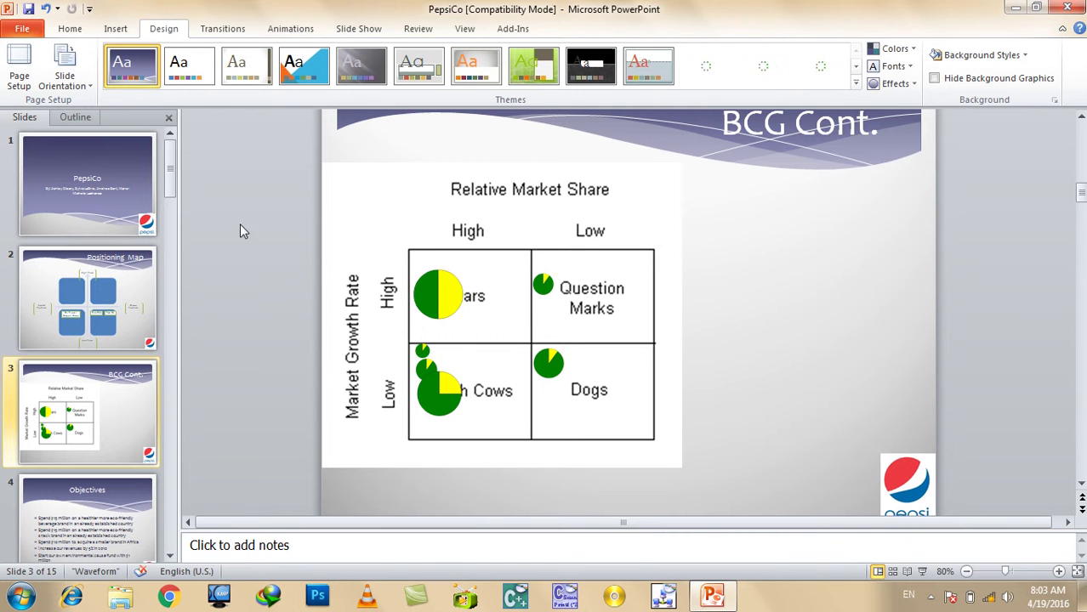
left_click(78, 190)
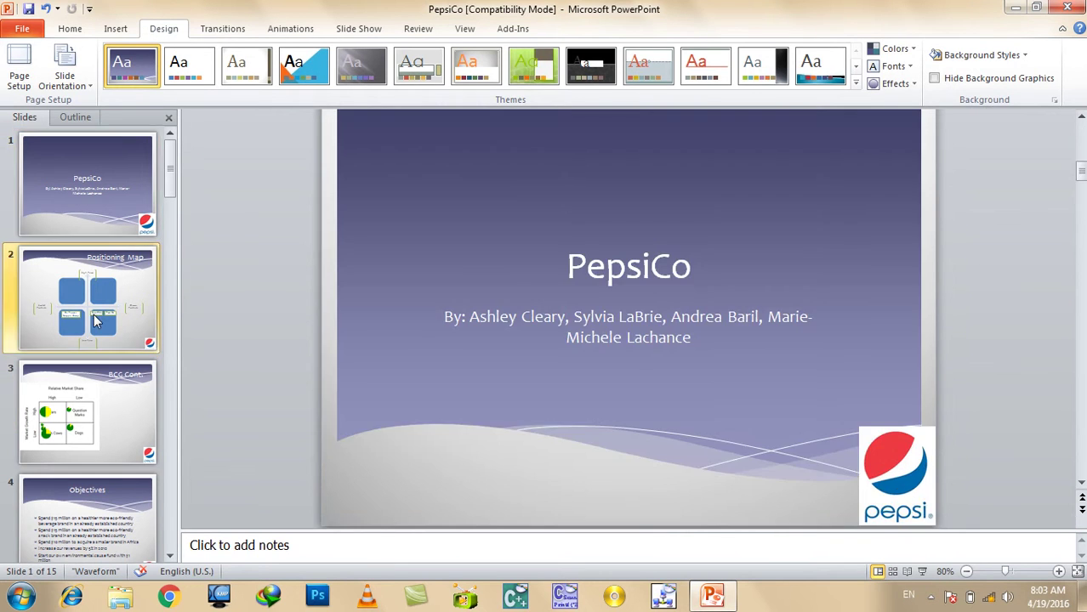
left_click(109, 442)
key("Down")
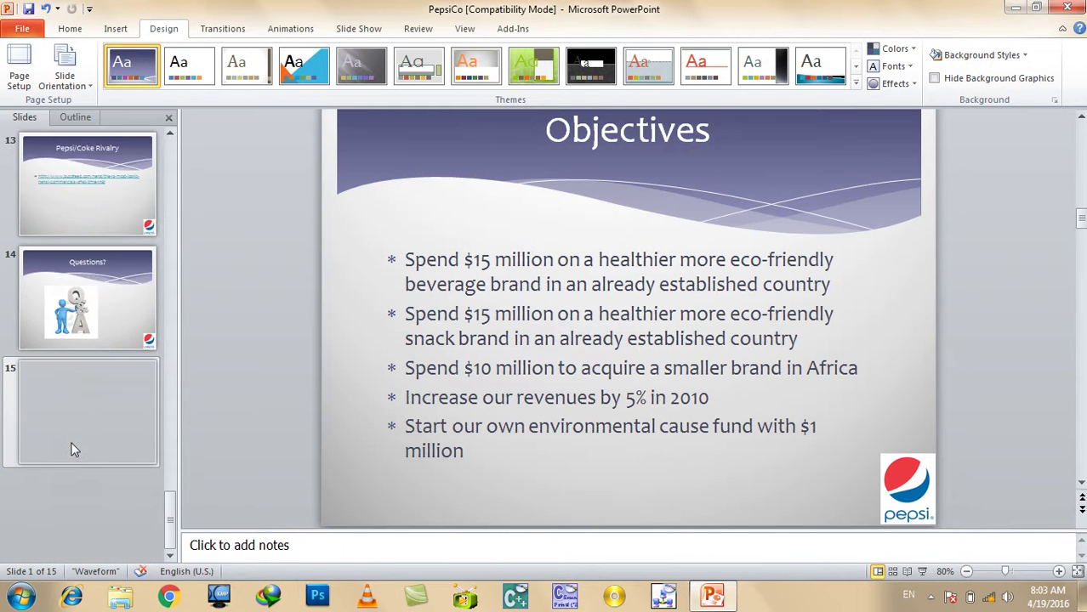
scroll(63, 438, "up", 1)
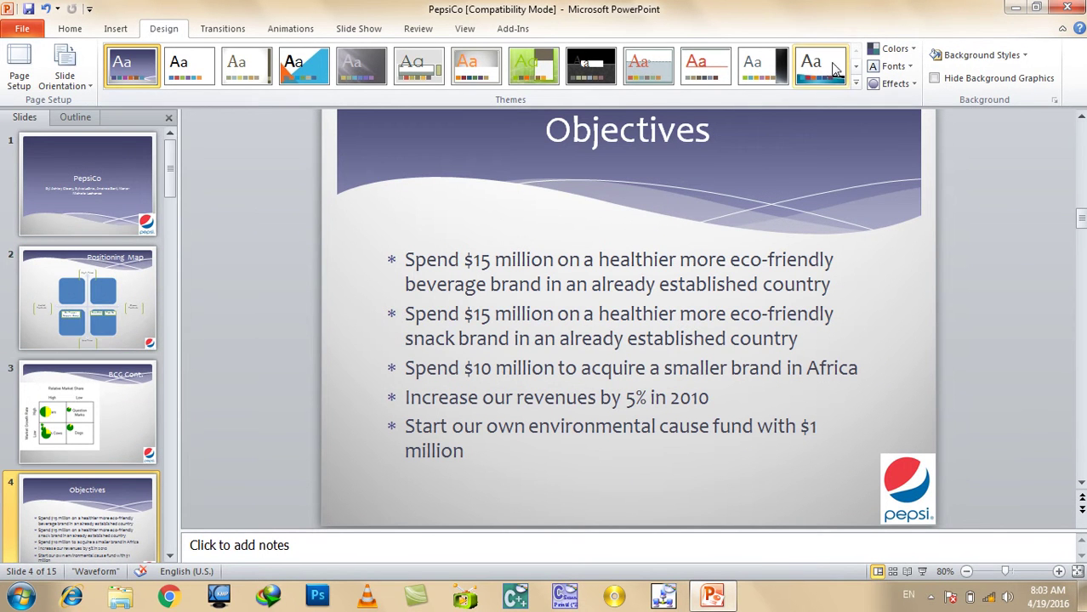
left_click(855, 83)
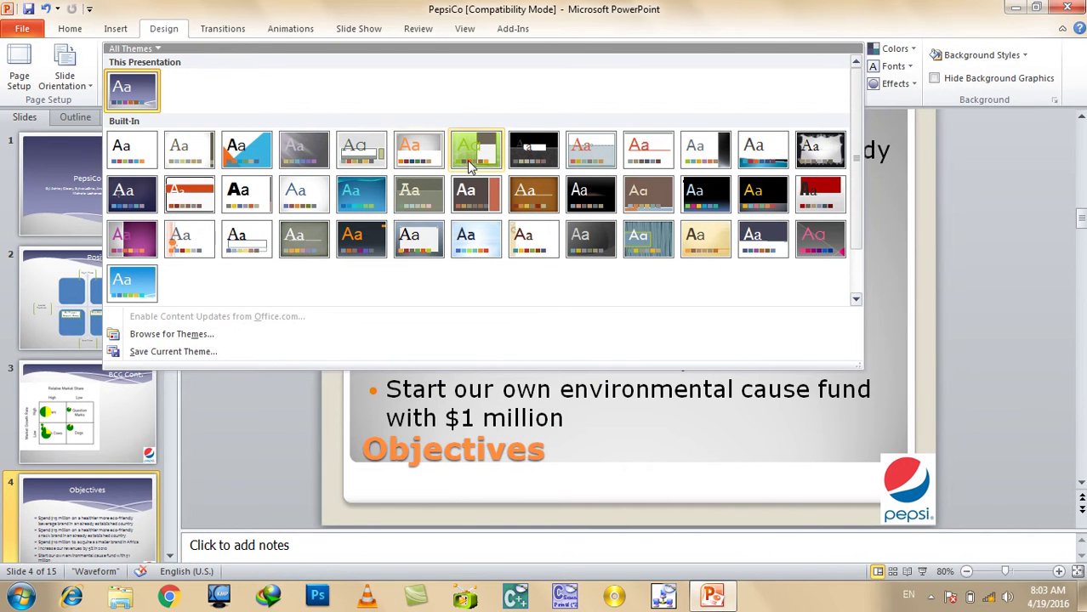
left_click(407, 162)
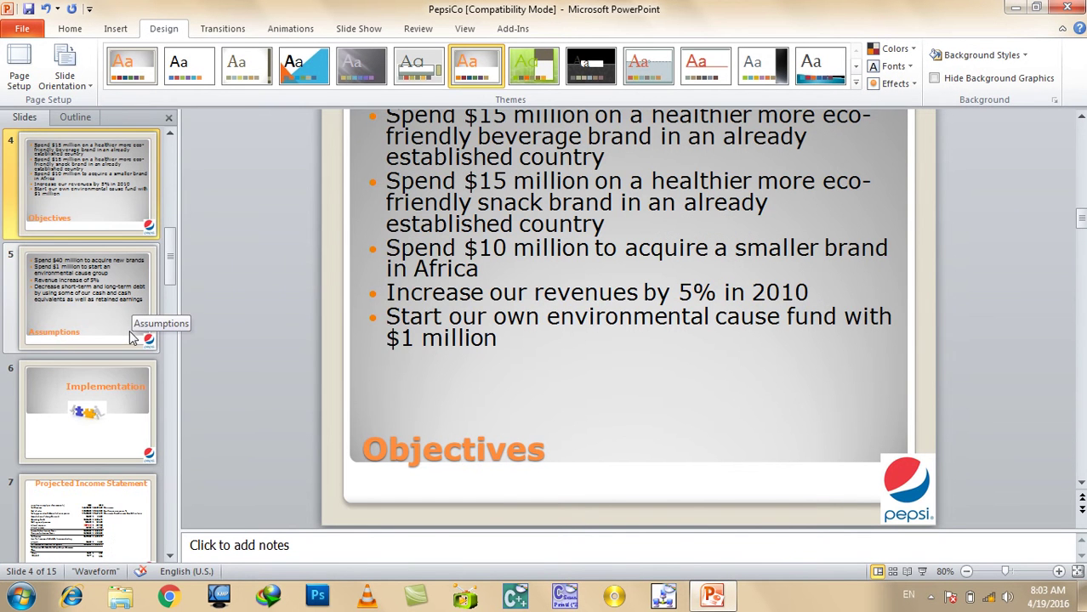
Review the Assumptions, Objectives and Implementation slides with the slide fitted to the window.
left_click(120, 323)
left_click(80, 213)
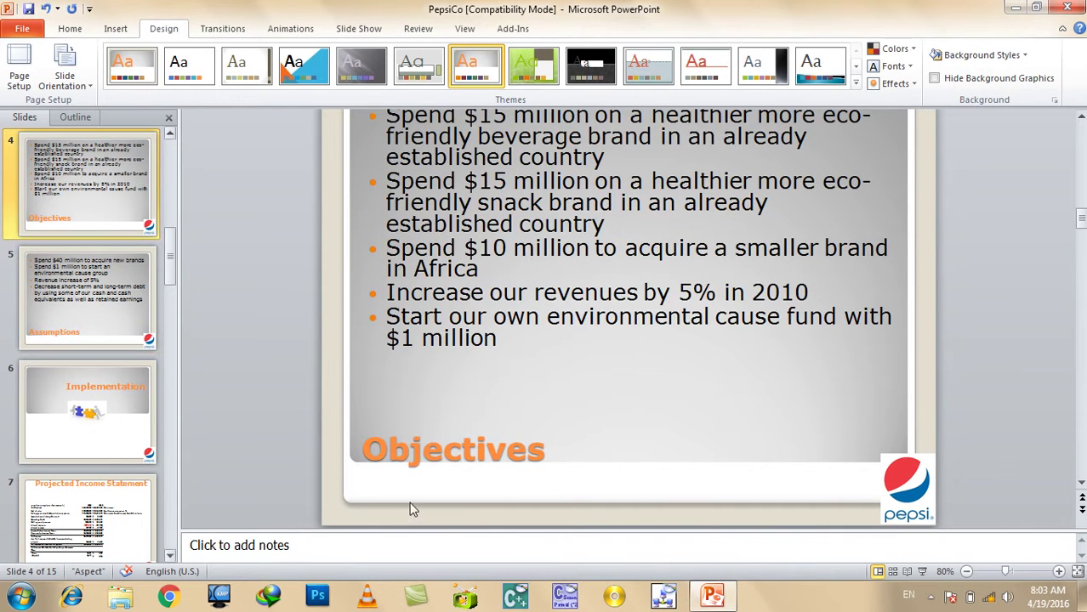
left_click(965, 572)
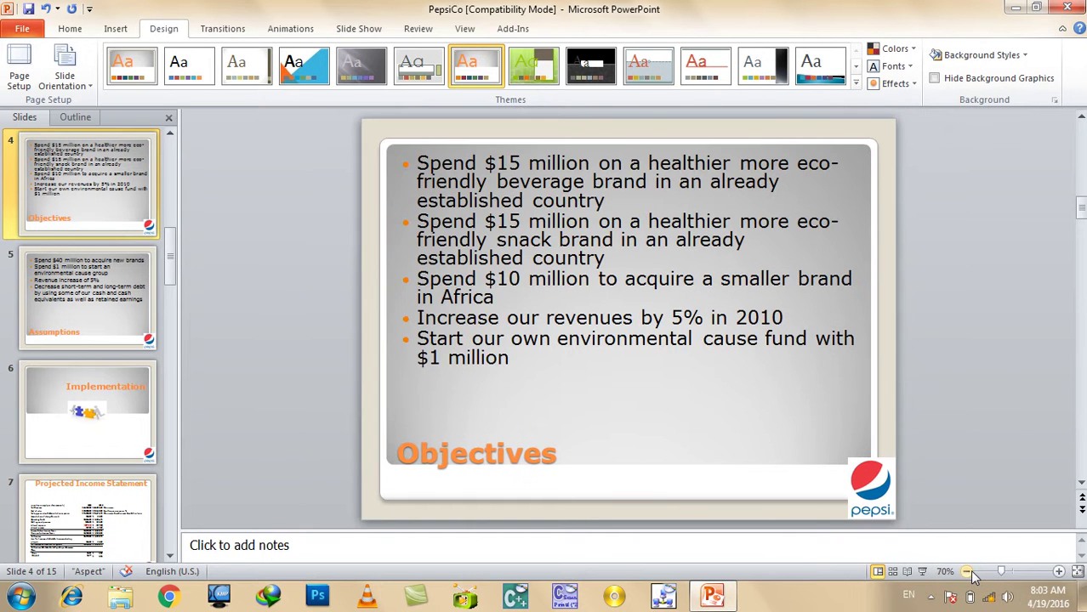
left_click(91, 432)
left_click(94, 303)
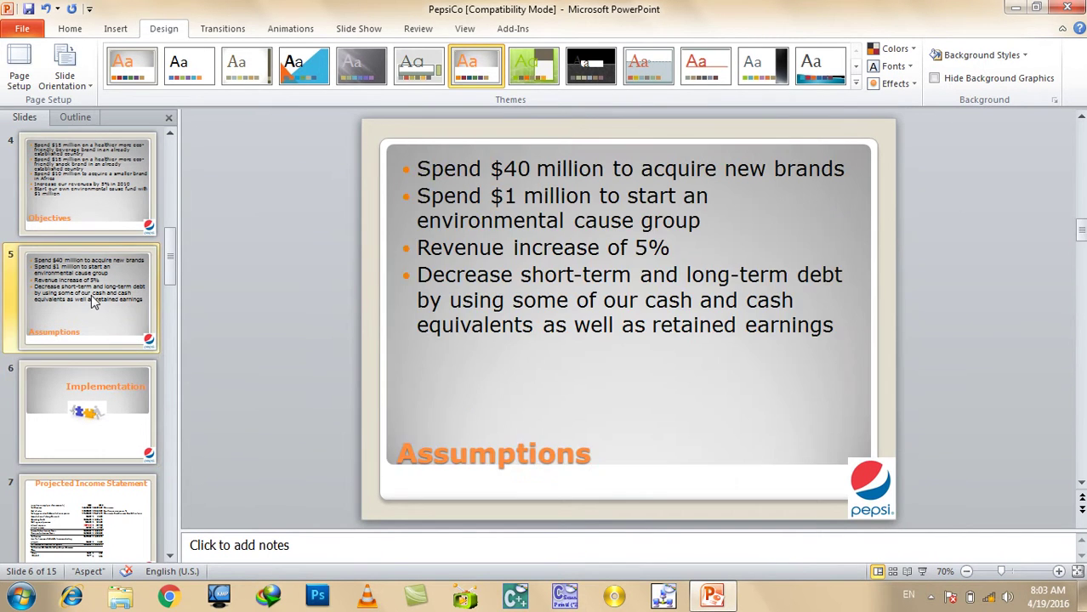
Preview a few slides in the show, then switch the deck to the Adjacency theme.
key("F5")
key("Right")
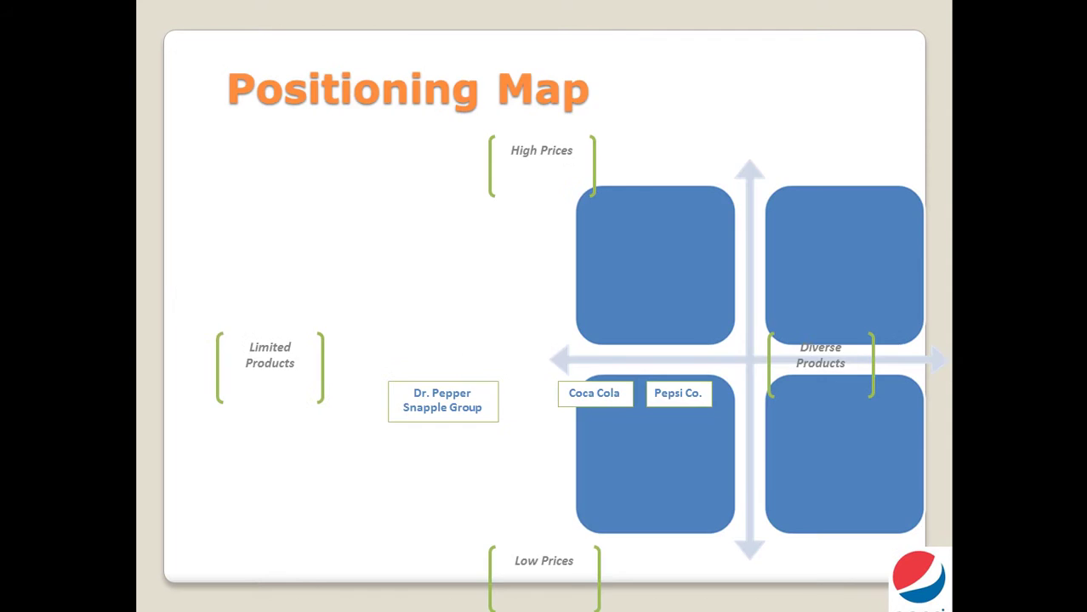
key("Right")
key("Right")
key("Escape")
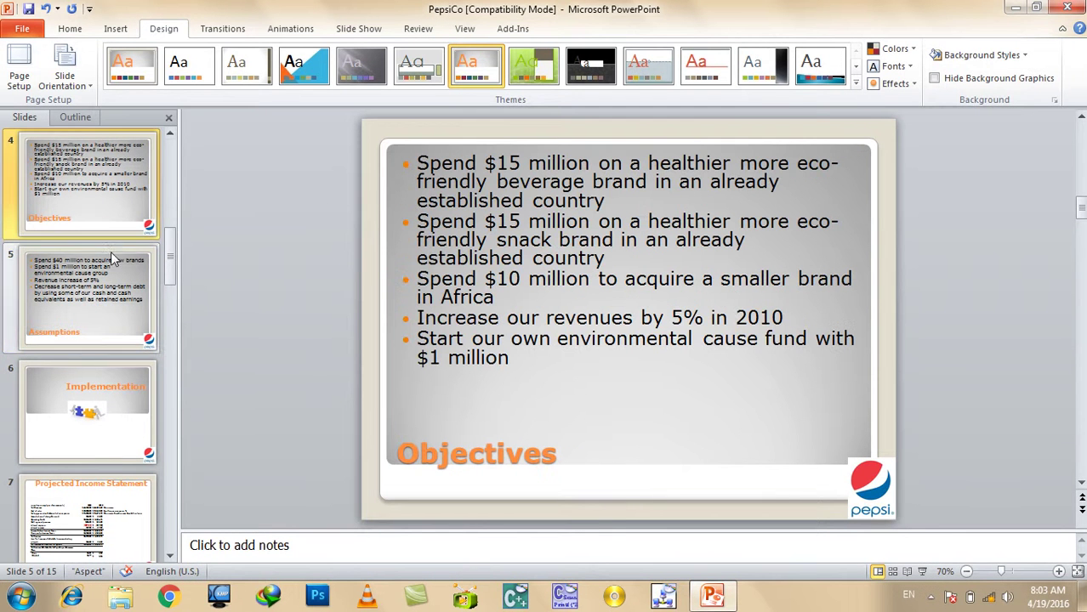
left_click(302, 70)
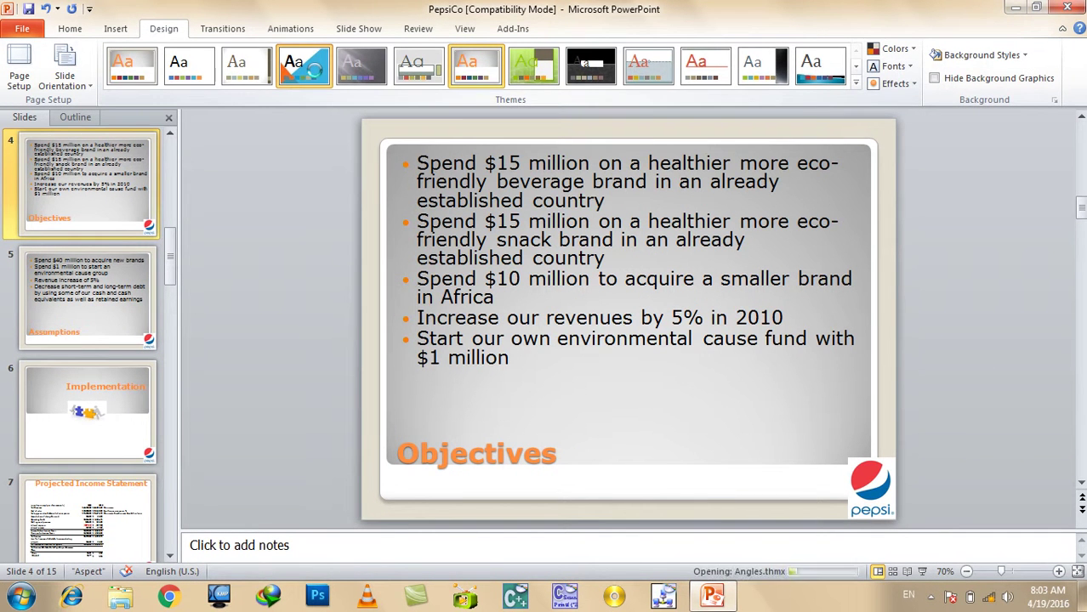
left_click(238, 73)
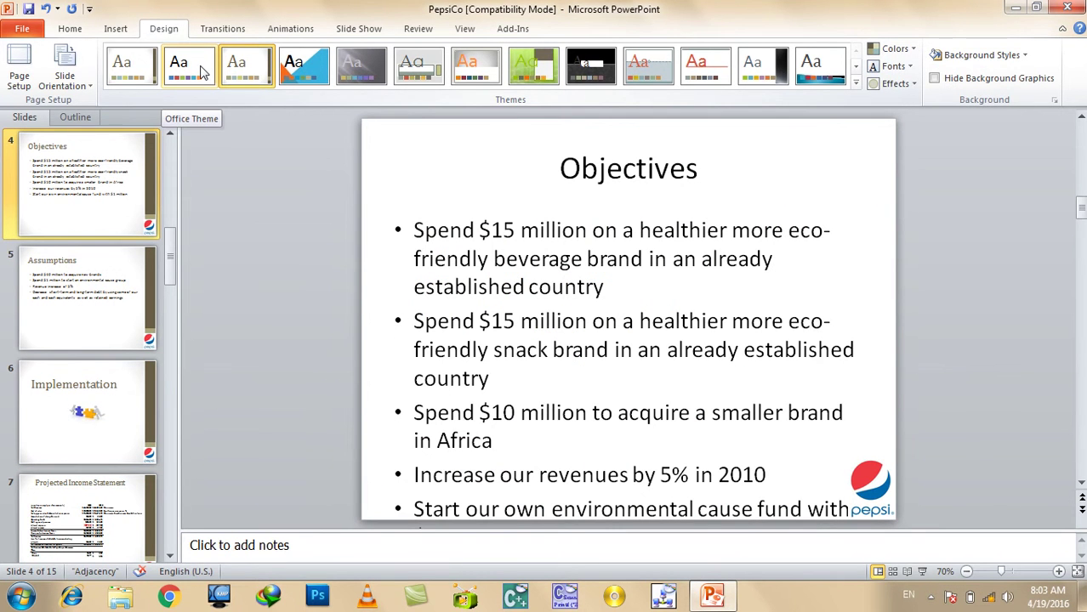
Switch the theme colours to Executive and the theme fonts to Office Classic 2.
left_click(891, 53)
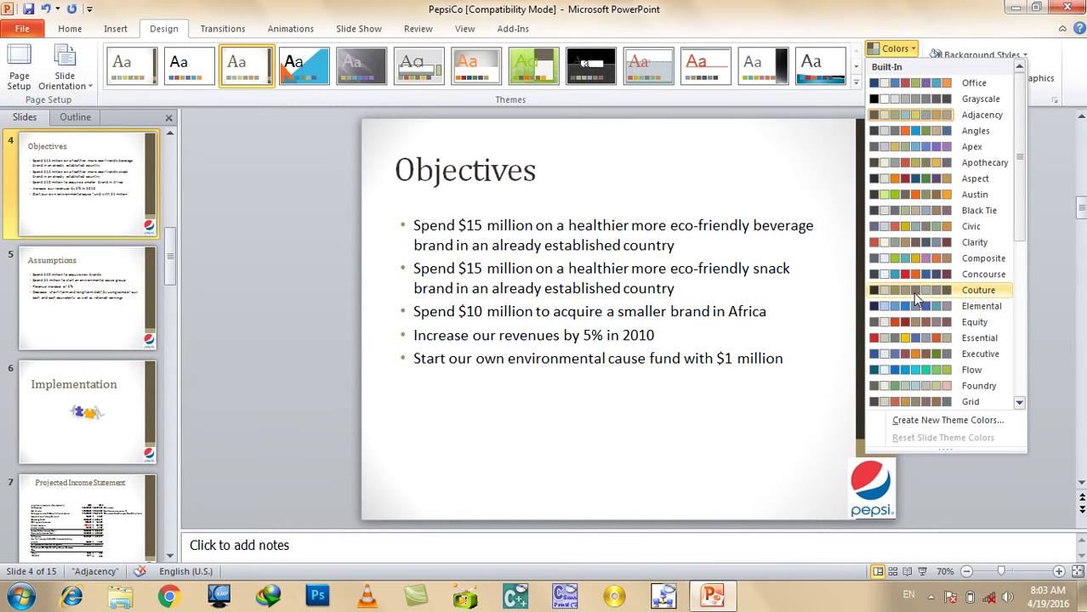
left_click(918, 356)
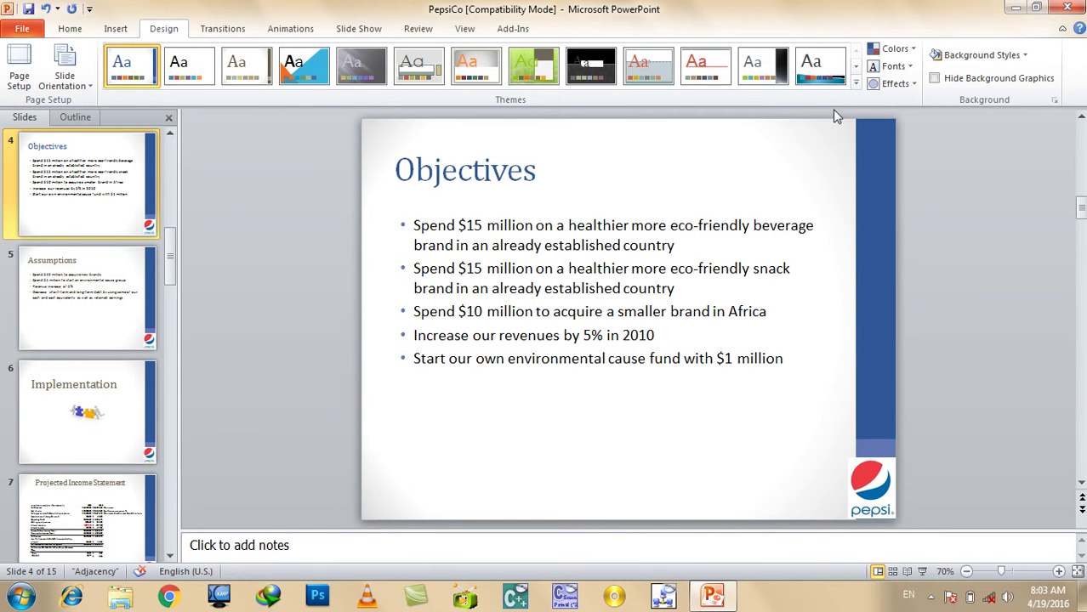
left_click(891, 66)
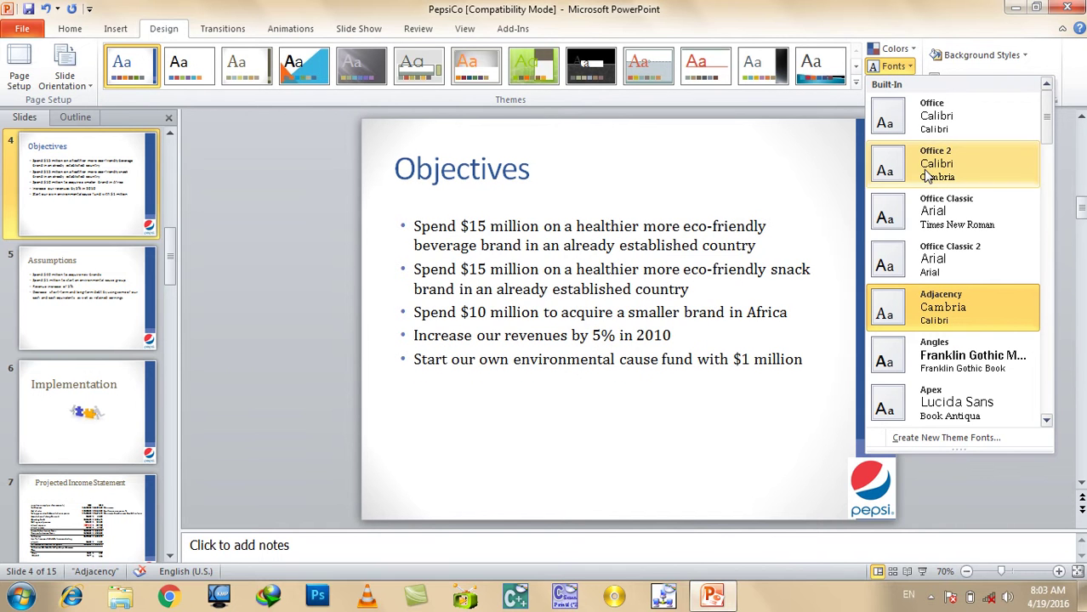
left_click(941, 257)
Check the Assumptions, Implementation and Projected Income Statement slides and browse theme Effects without applying one.
left_click(80, 293)
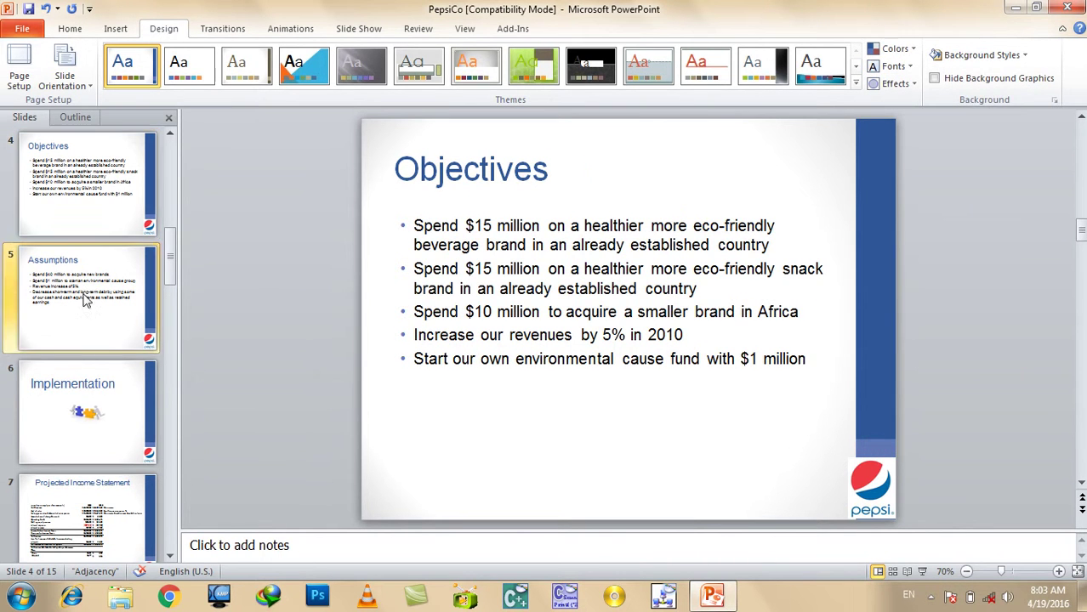
left_click(94, 393)
left_click(109, 483)
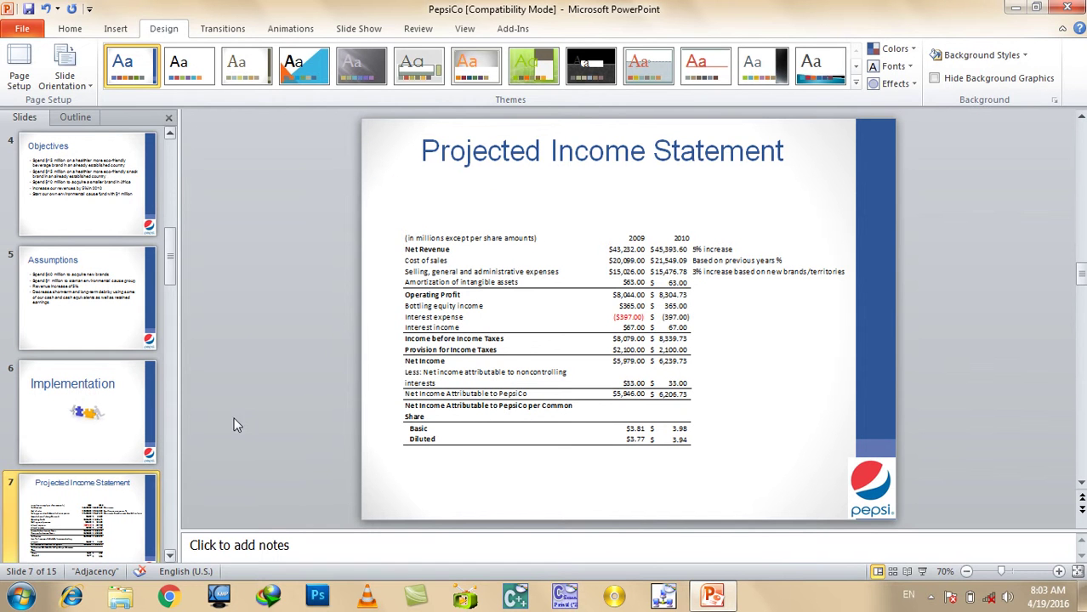
left_click(884, 85)
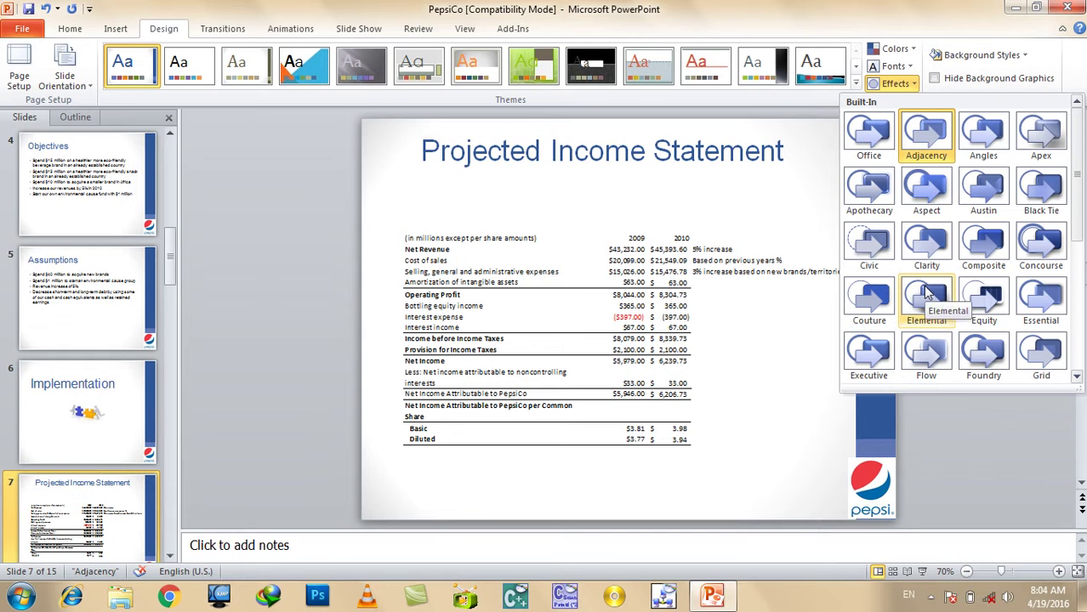
left_click(1045, 255)
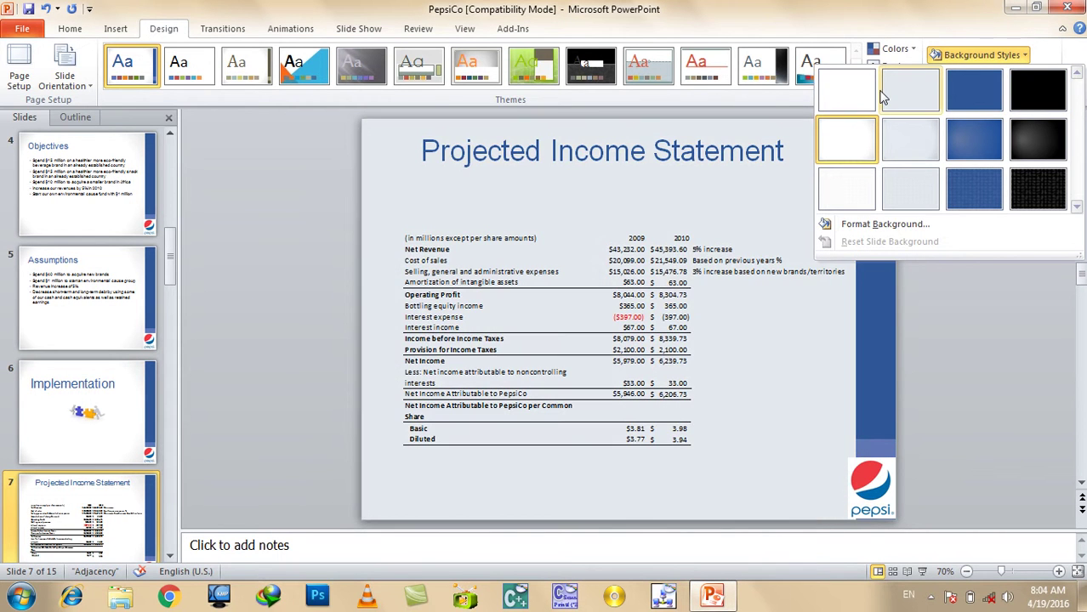
Apply the light grey background style to all slides and review them.
left_click(882, 98)
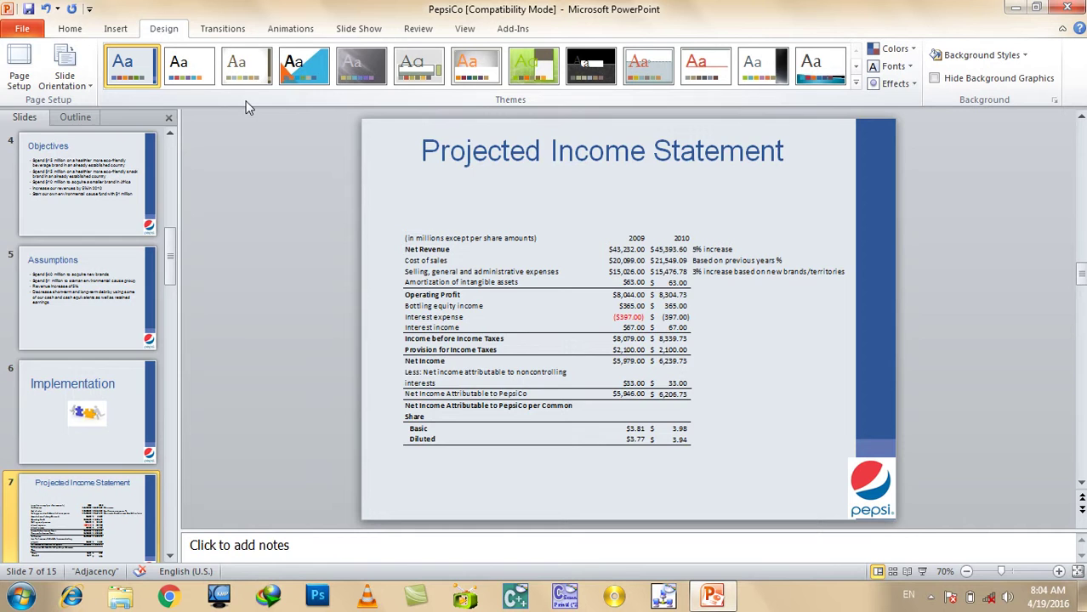
left_click(49, 283)
left_click(81, 423)
key("Down")
Toggle Hide Background Graphics on and off twice, leaving the blue side bar visible.
left_click(935, 79)
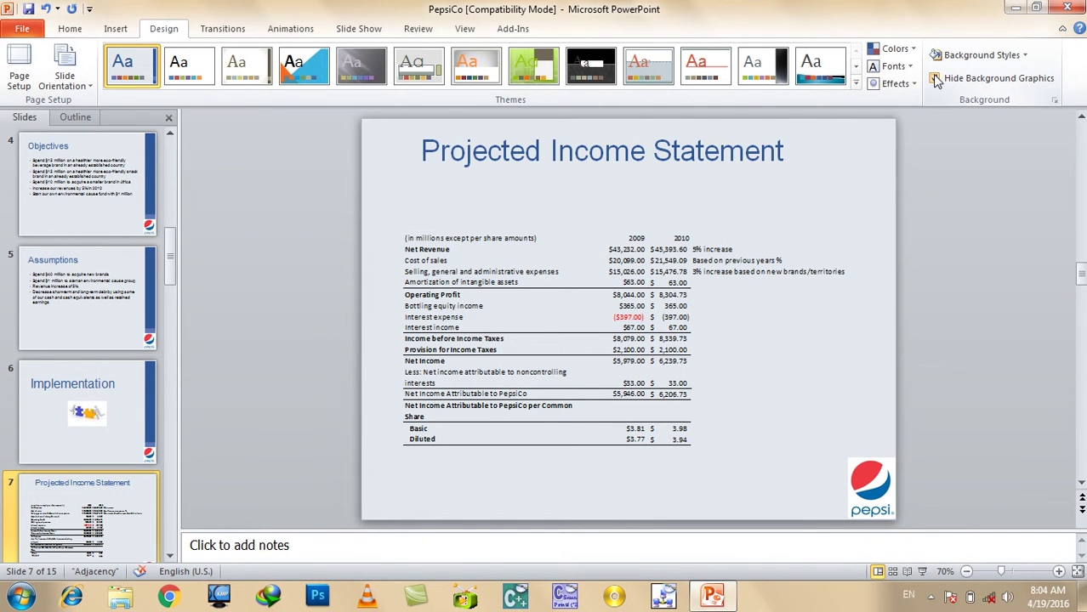
left_click(935, 79)
left_click(942, 81)
left_click(945, 81)
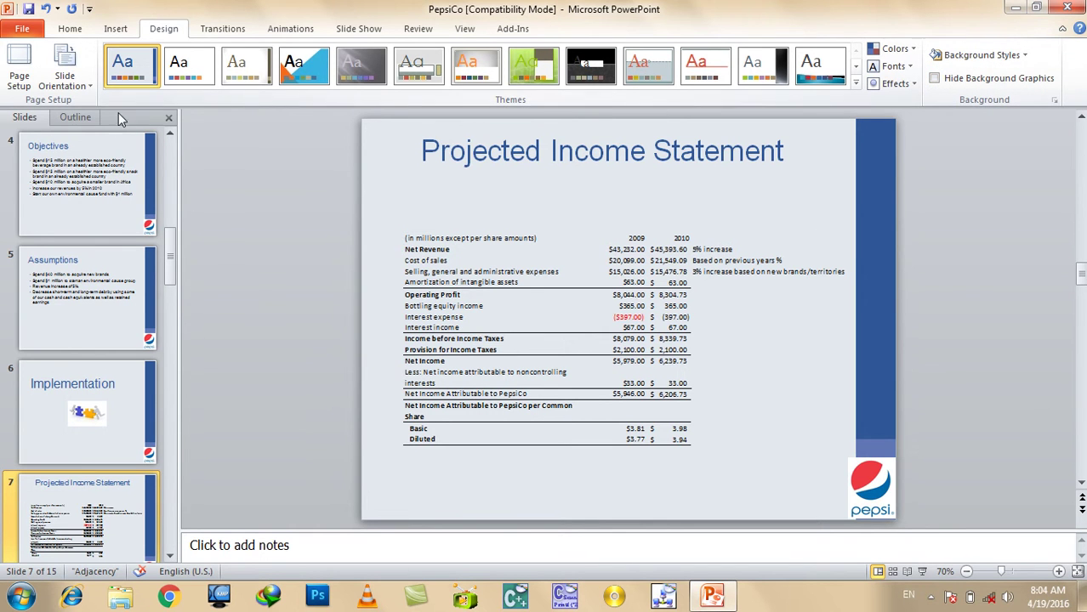
Try Portrait slide orientation, then switch back to Landscape.
left_click(65, 78)
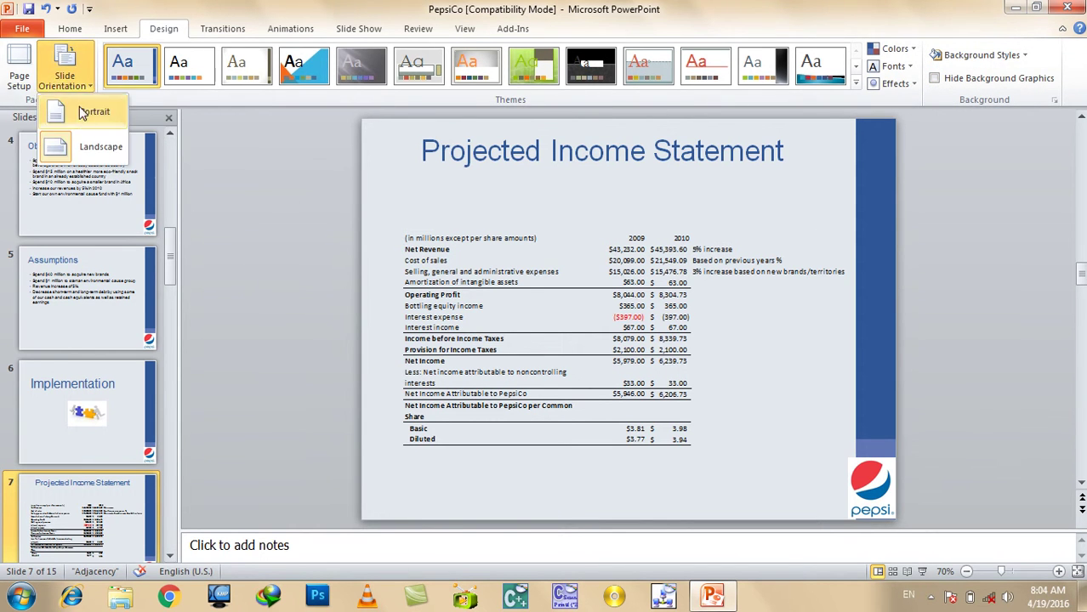
left_click(85, 114)
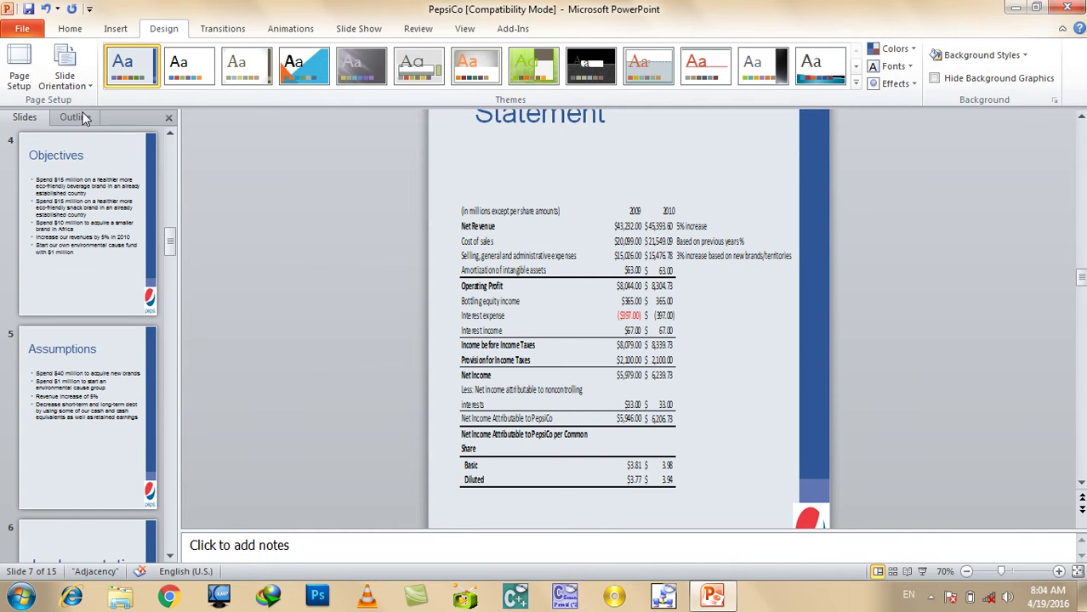
left_click(65, 78)
left_click(88, 144)
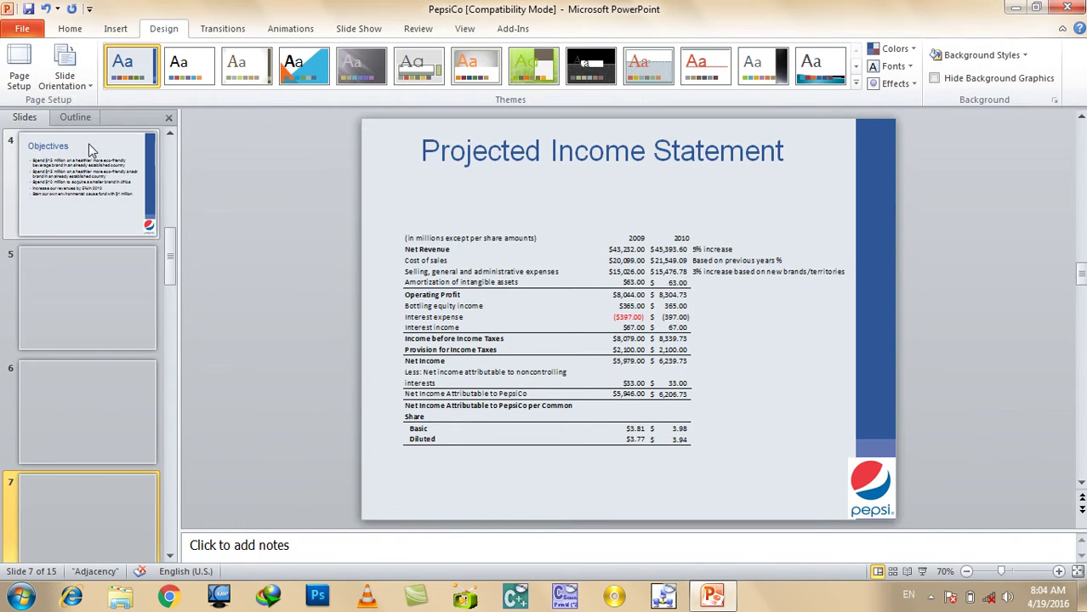
left_click(75, 61)
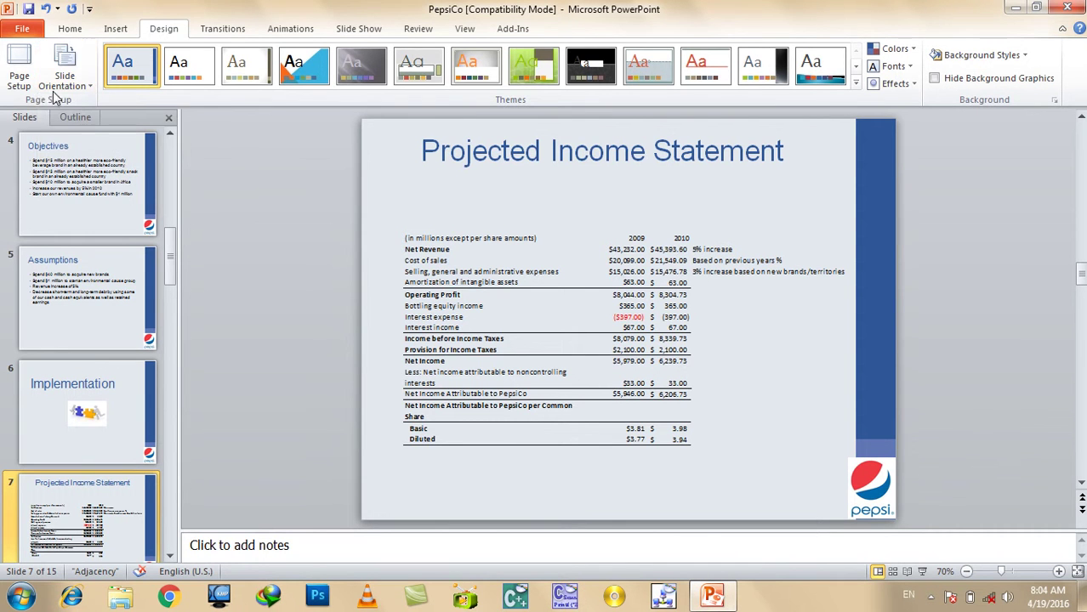
Keep On-screen Show (4:3) in Page Setup and preview the slide show.
left_click(18, 68)
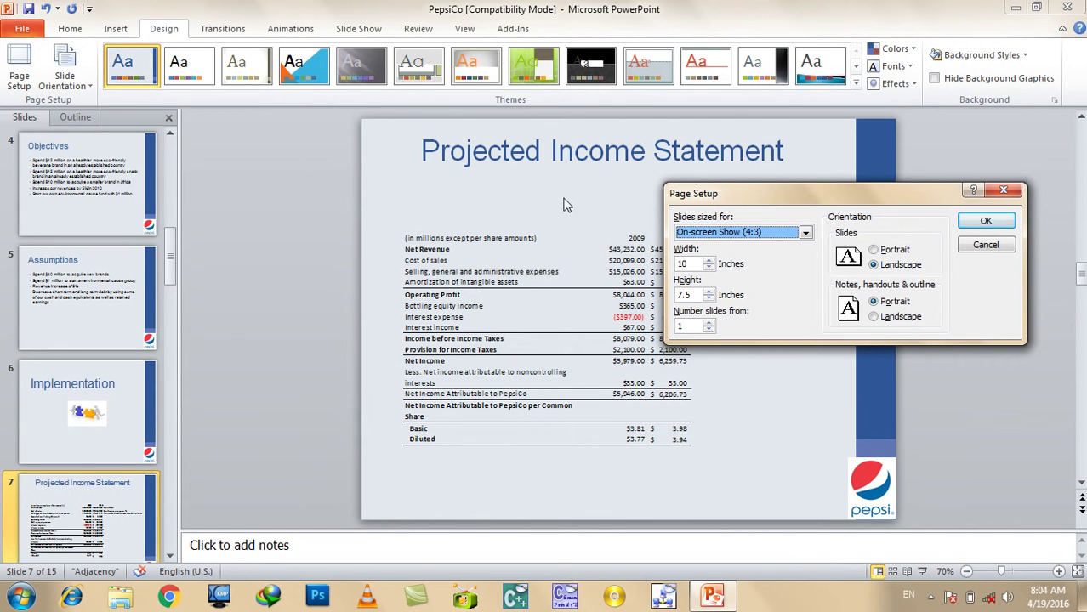
left_click(713, 233)
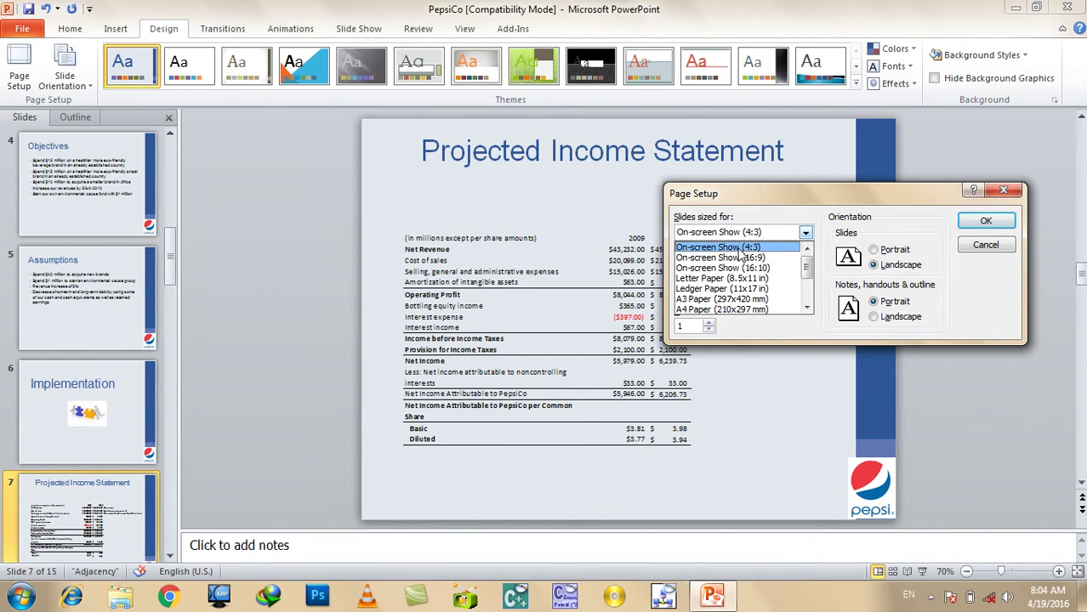
left_click(738, 248)
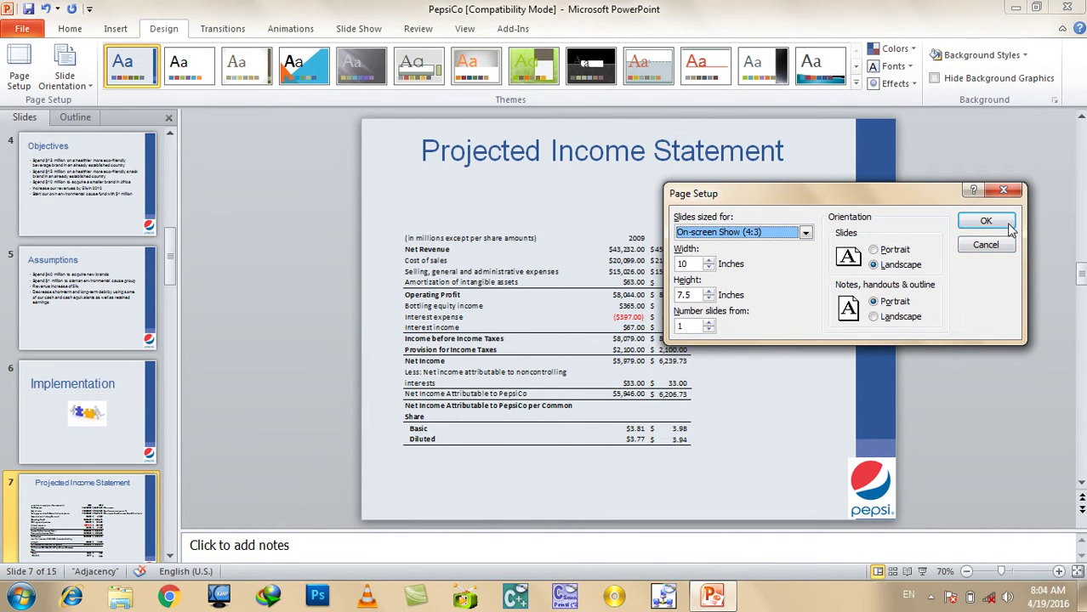
left_click(985, 221)
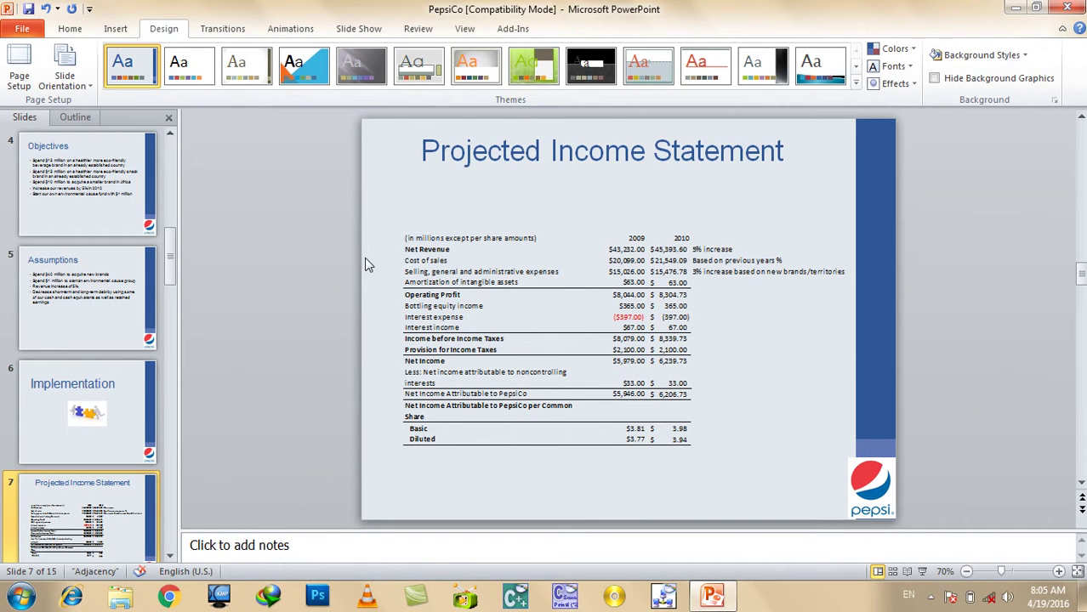
key("F5")
key("Escape")
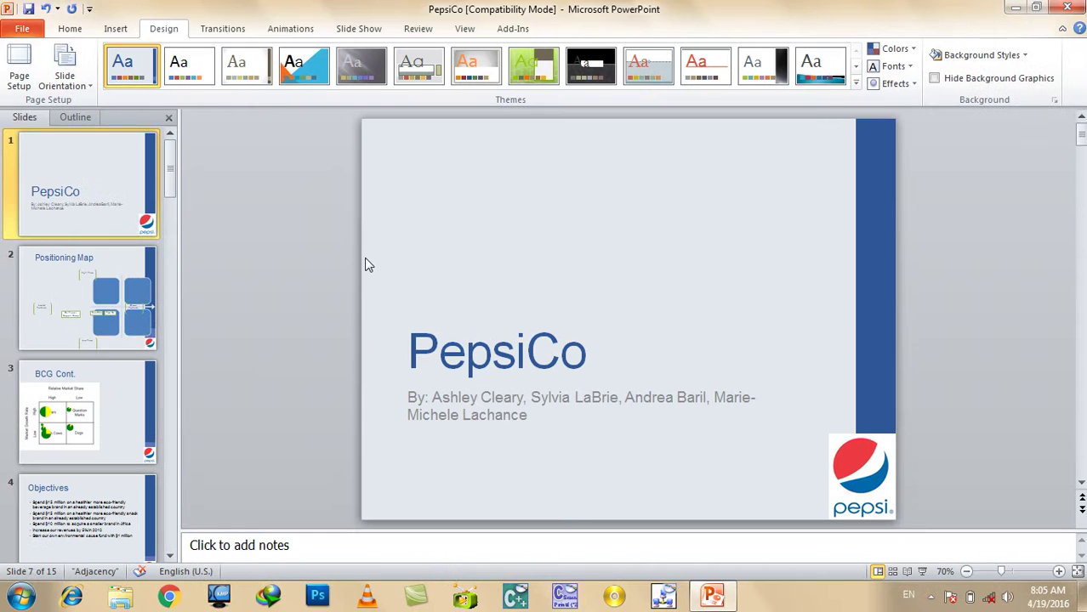
Set slide size to Letter Paper (8.5x11 in) and check it in the slide show.
key("alt+g")
key("s")
key("u")
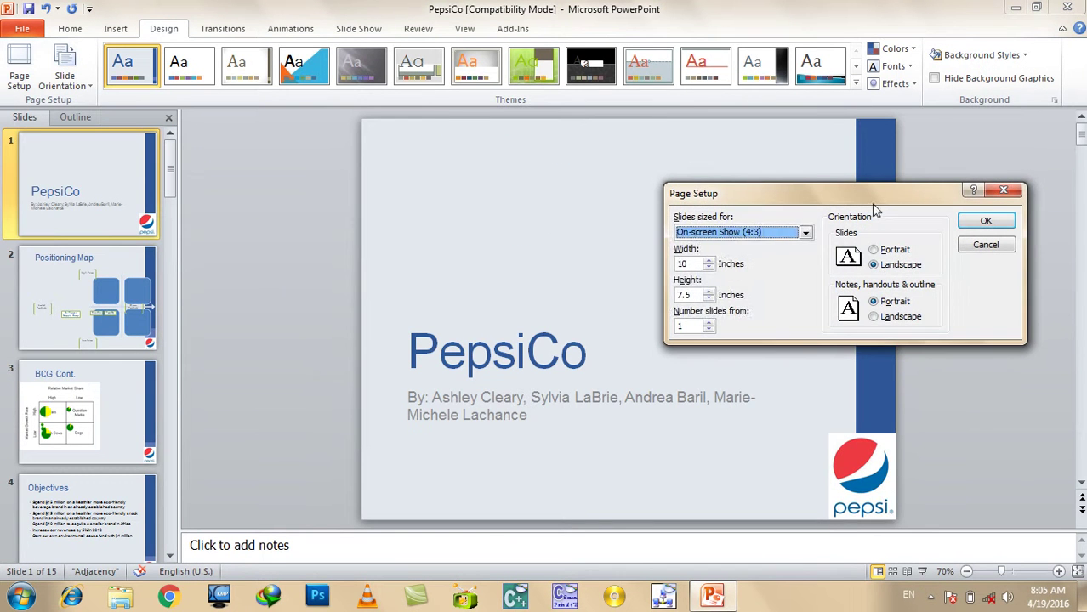
left_click(760, 235)
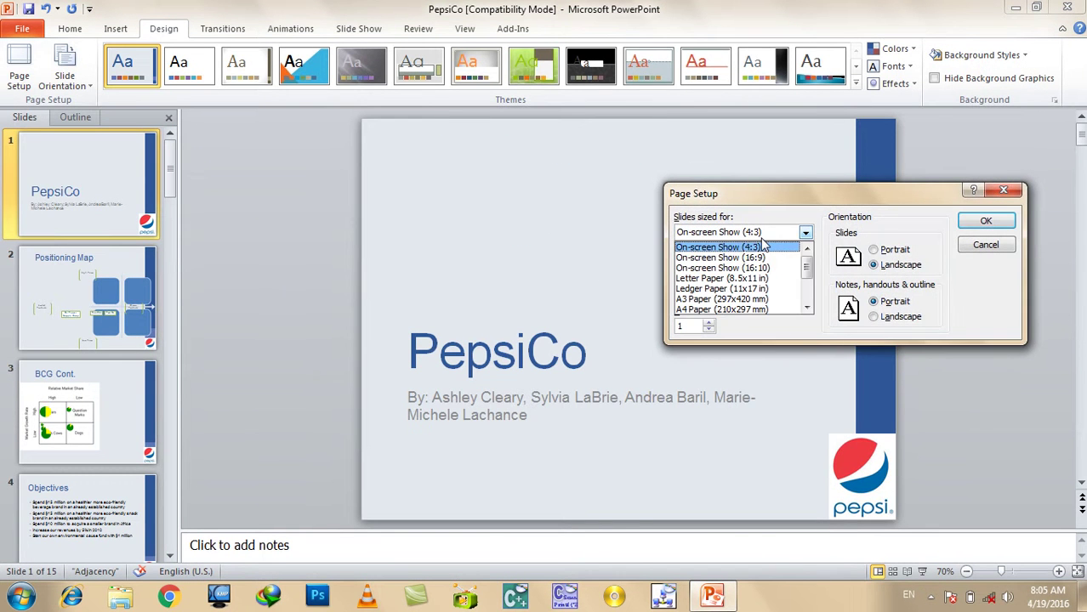
left_click(782, 282)
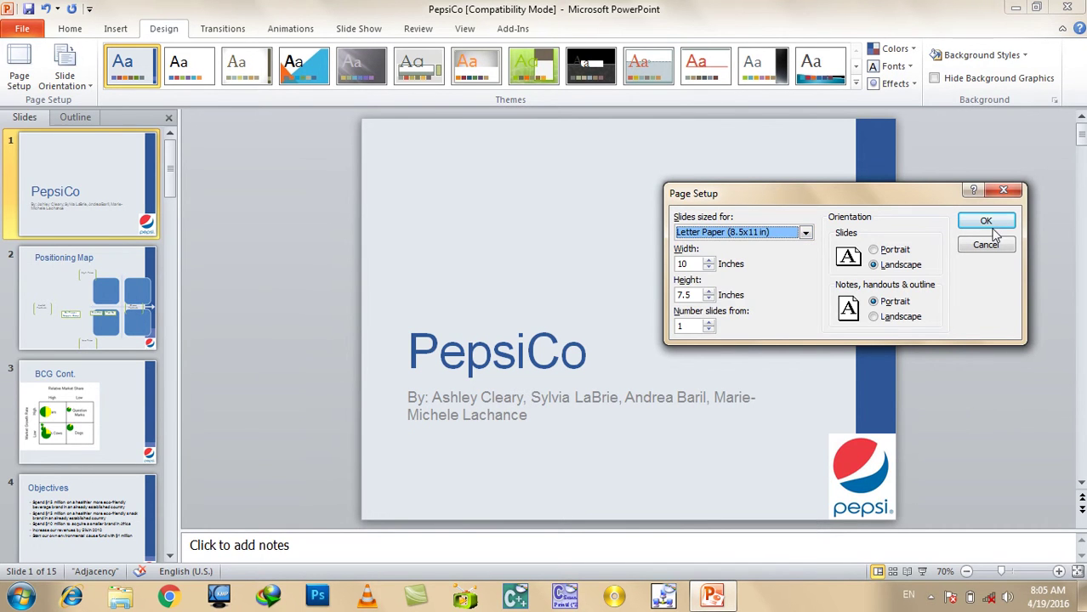
left_click(991, 227)
key("F5")
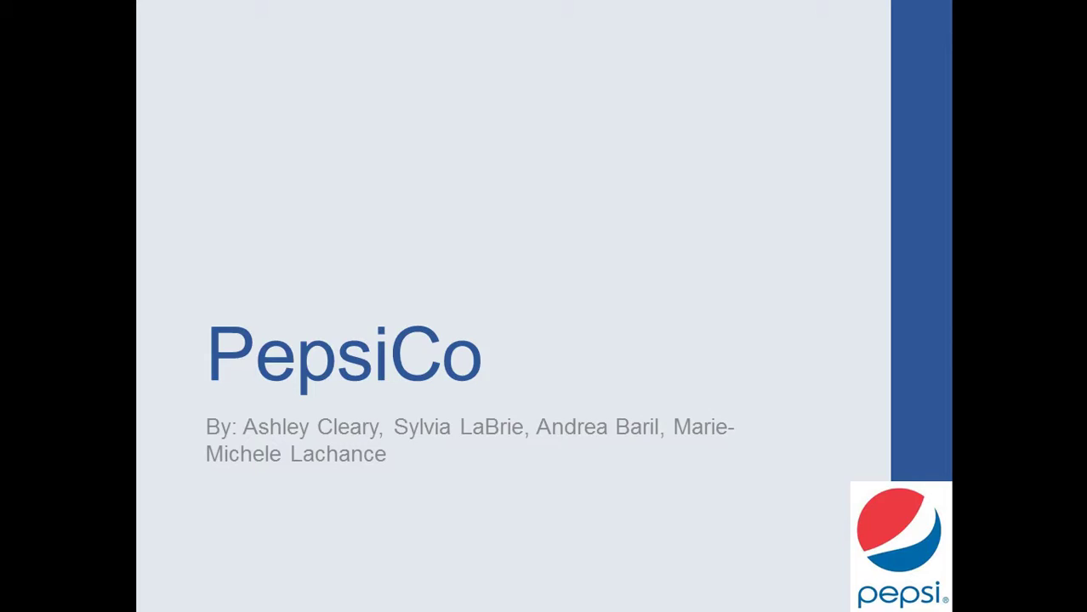
key("Escape")
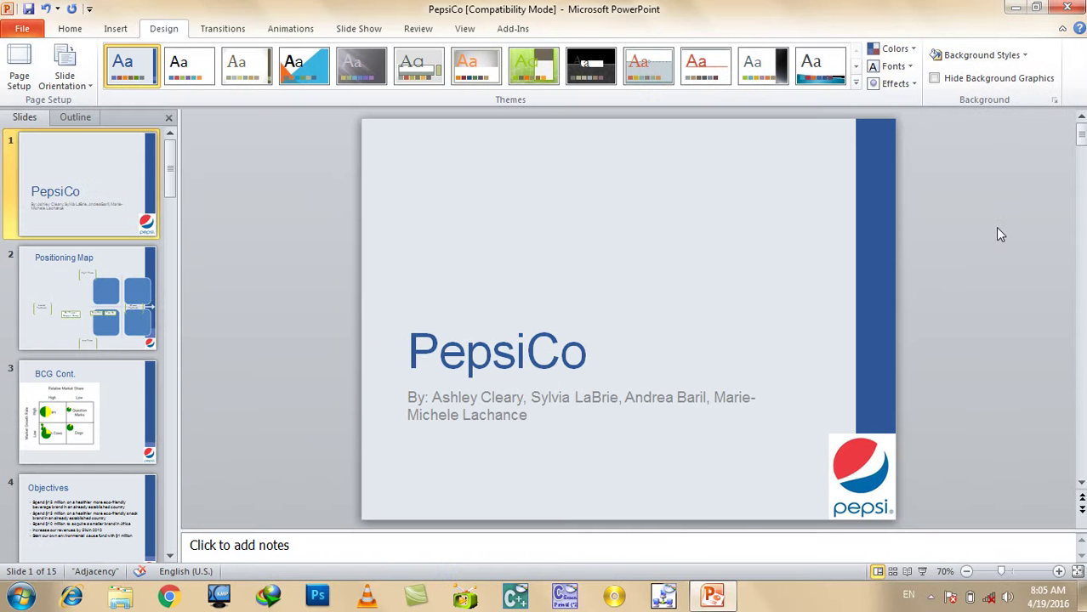
In Page Setup, set the slide width to 10 inches and the height to about 10 inches.
left_click(19, 74)
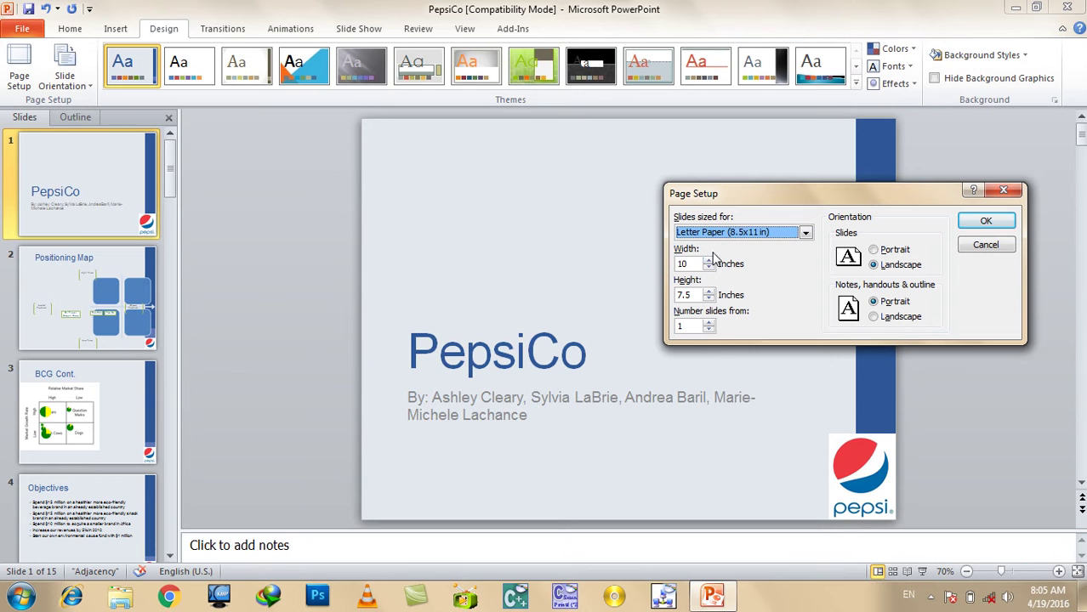
left_click(709, 260)
left_click(709, 260)
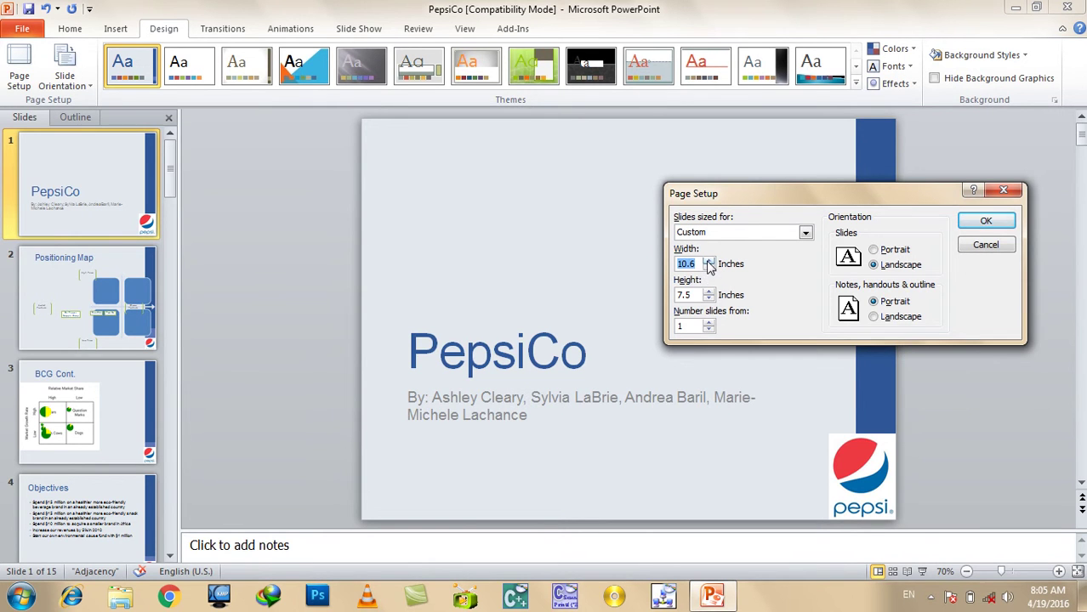
left_click(710, 270)
left_click(711, 270)
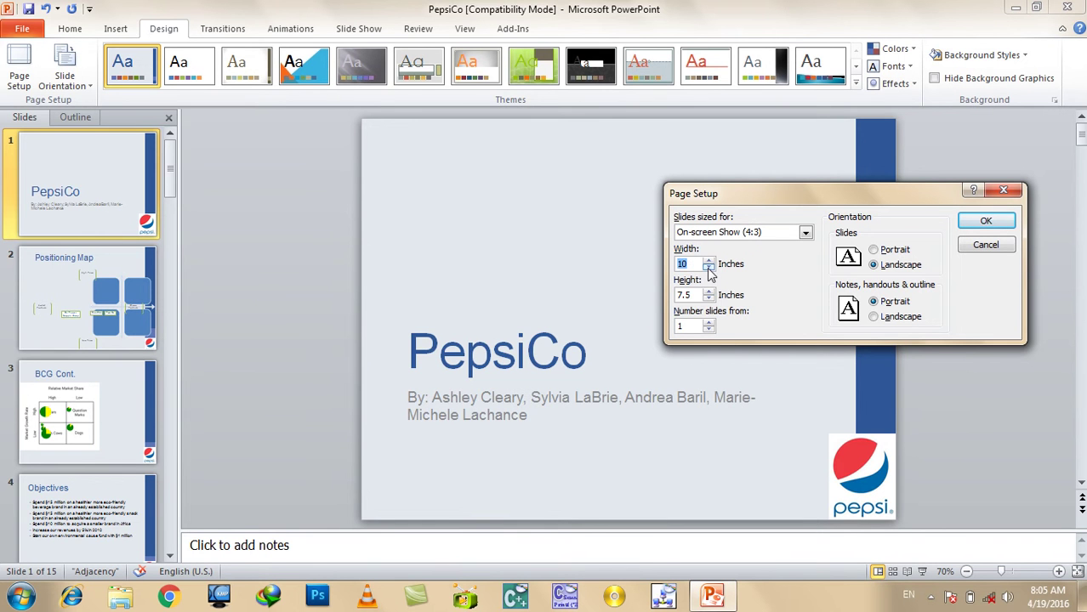
left_click(708, 291)
left_click(708, 291)
left_click(708, 290)
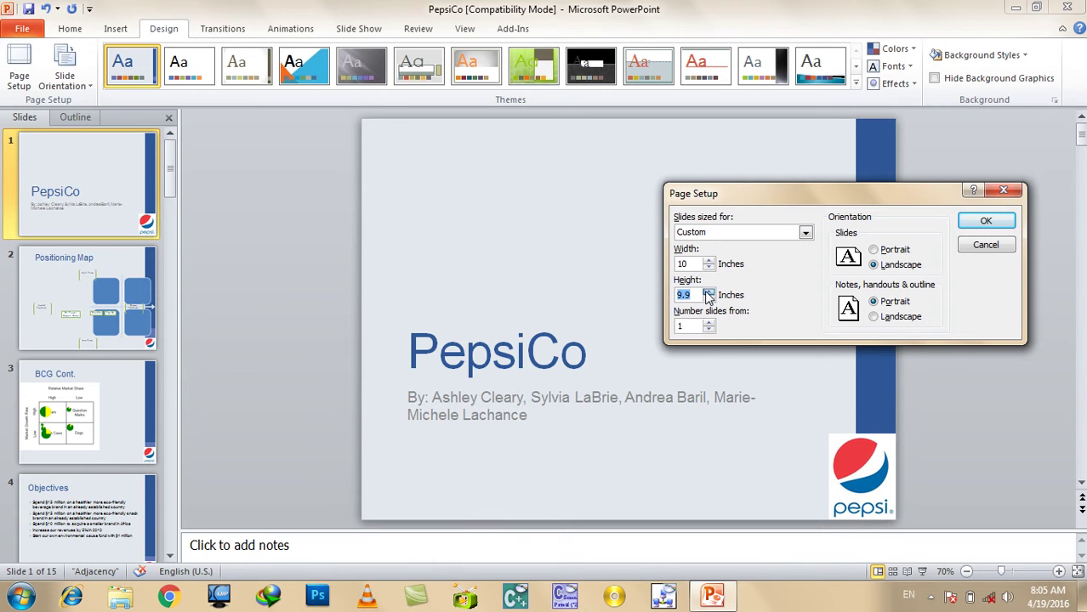
left_click(708, 291)
left_click(985, 221)
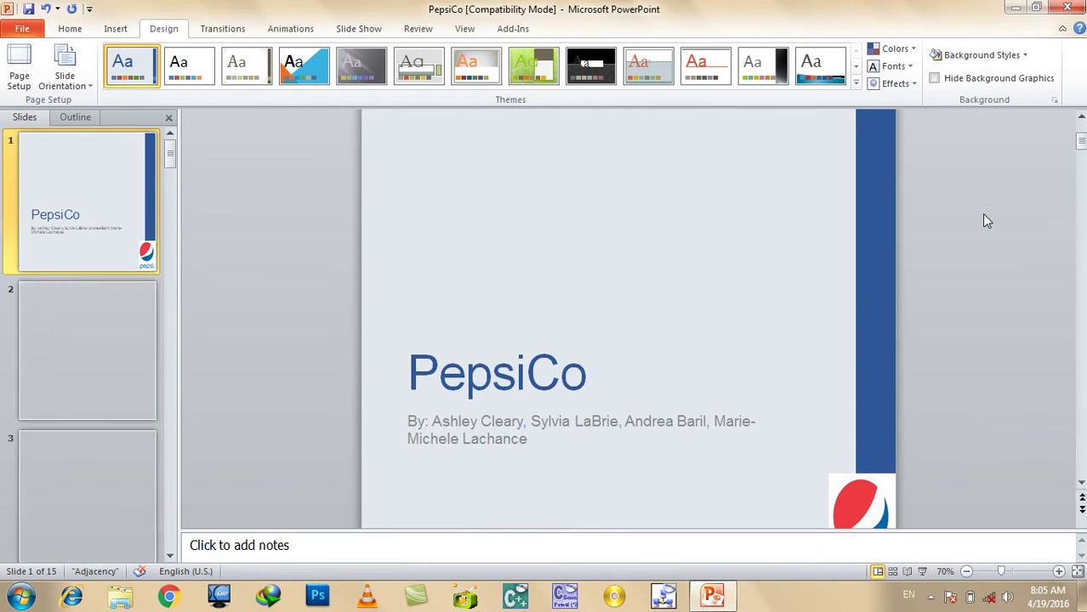
Preview the square slides as a slide show.
key("F5")
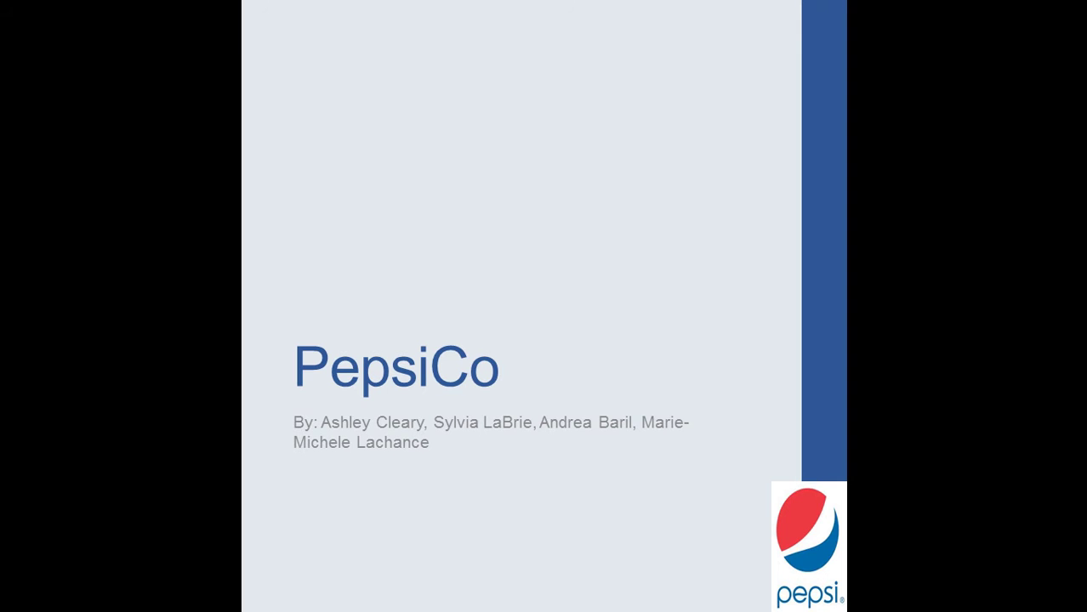
key("Escape")
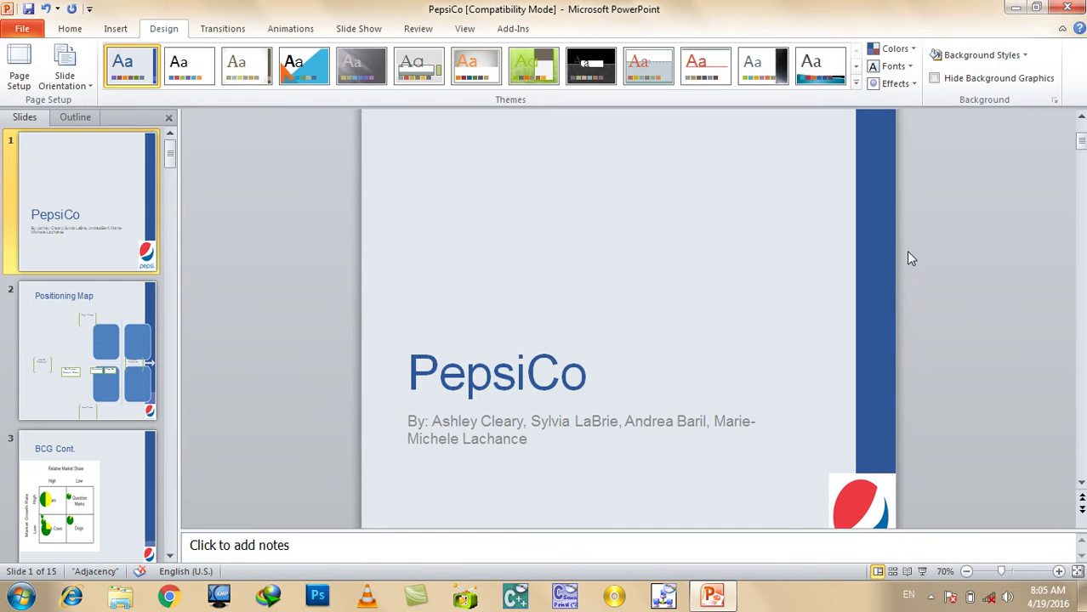
left_click(19, 75)
Change the slide size to A4 Paper, then to On-screen Show (4:3), and apply it.
left_click(740, 231)
left_click(745, 248)
left_click(782, 232)
scroll(773, 272, "up", 3)
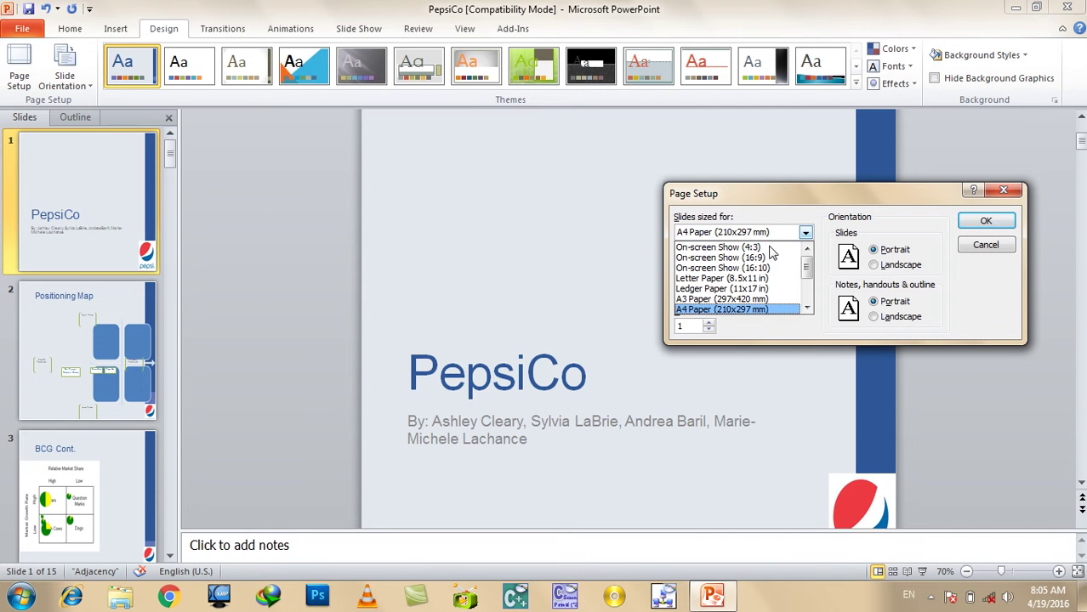
left_click(770, 241)
left_click(980, 222)
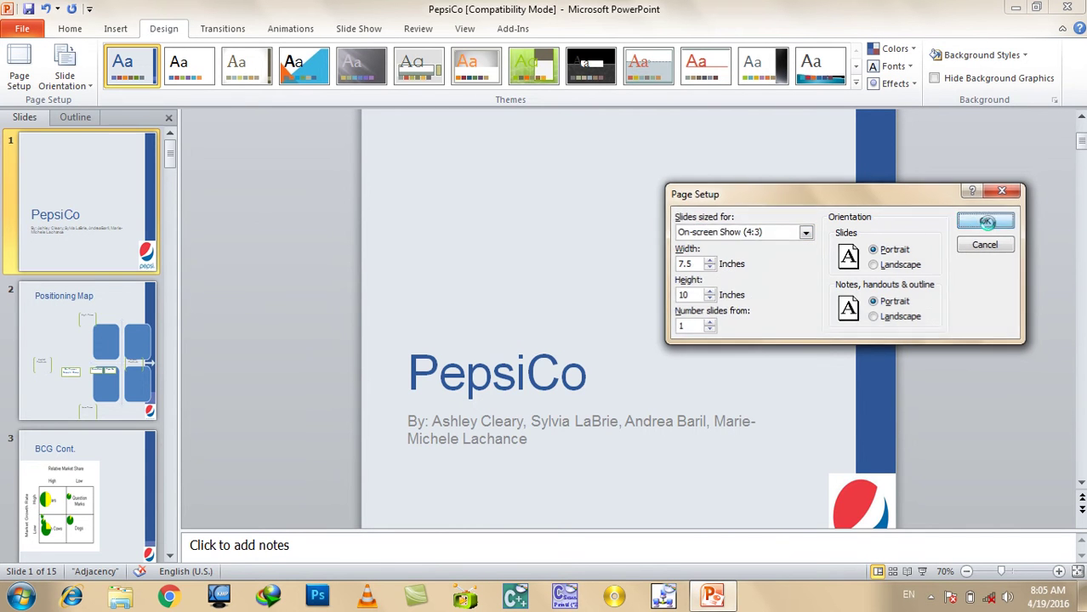
Preview the slides, switch them to landscape orientation, and preview again.
key("F5")
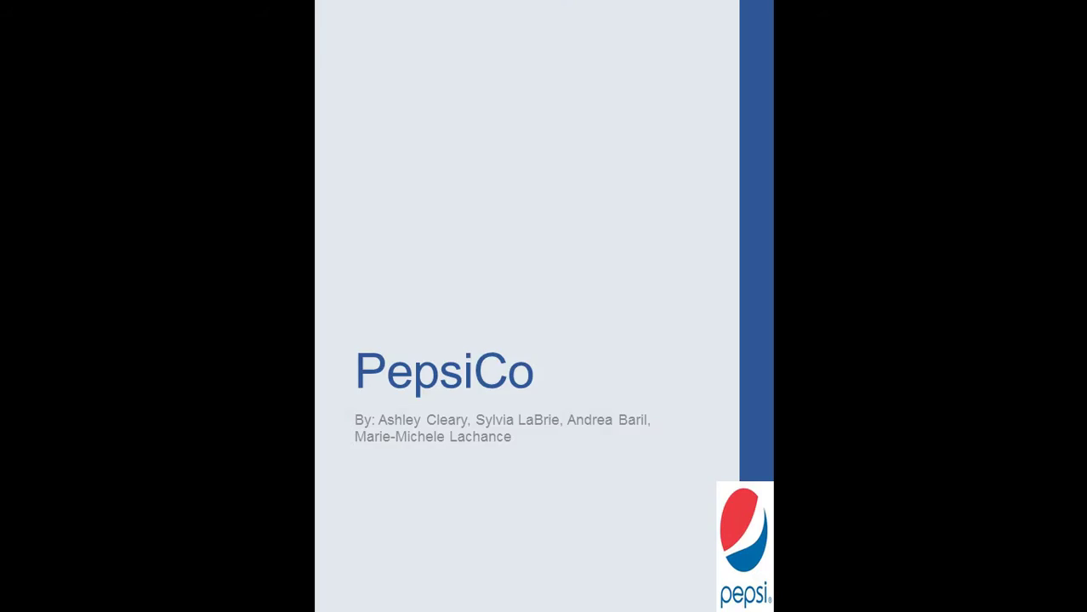
key("Escape")
left_click(64, 77)
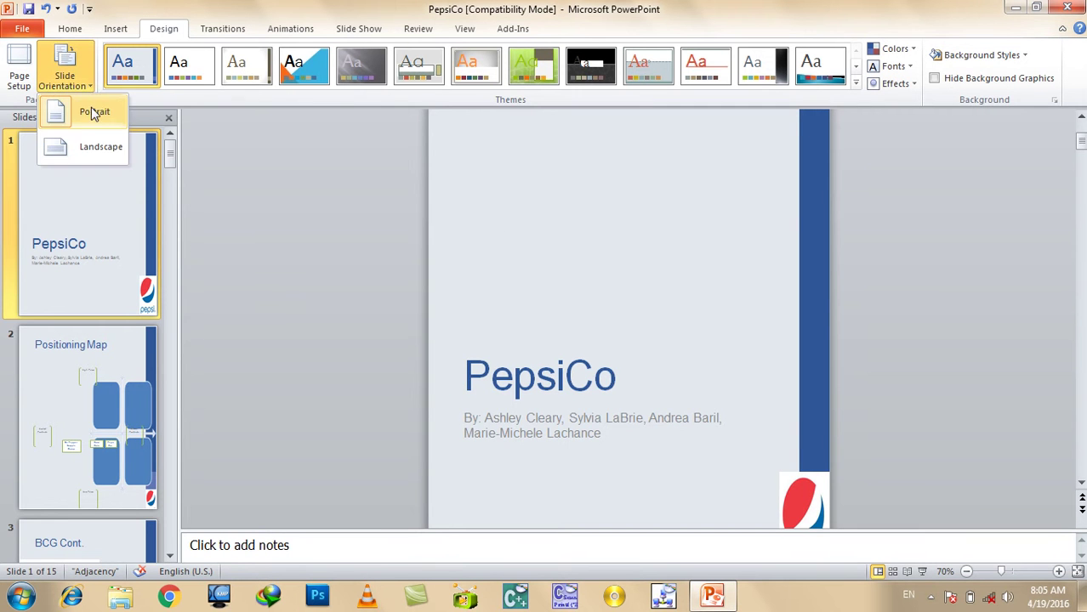
left_click(93, 148)
key("F5")
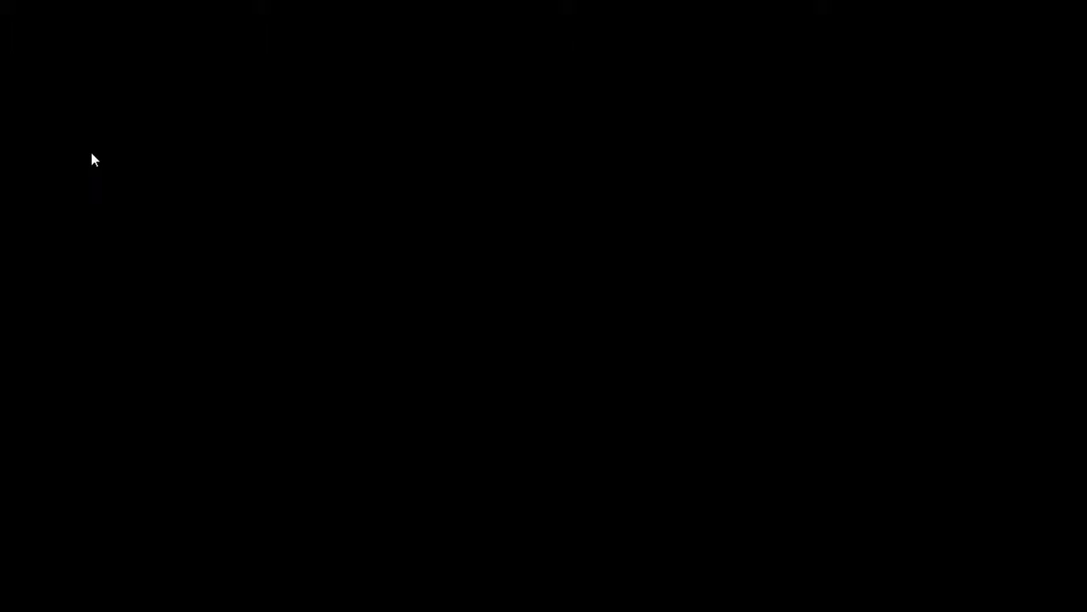
key("Escape")
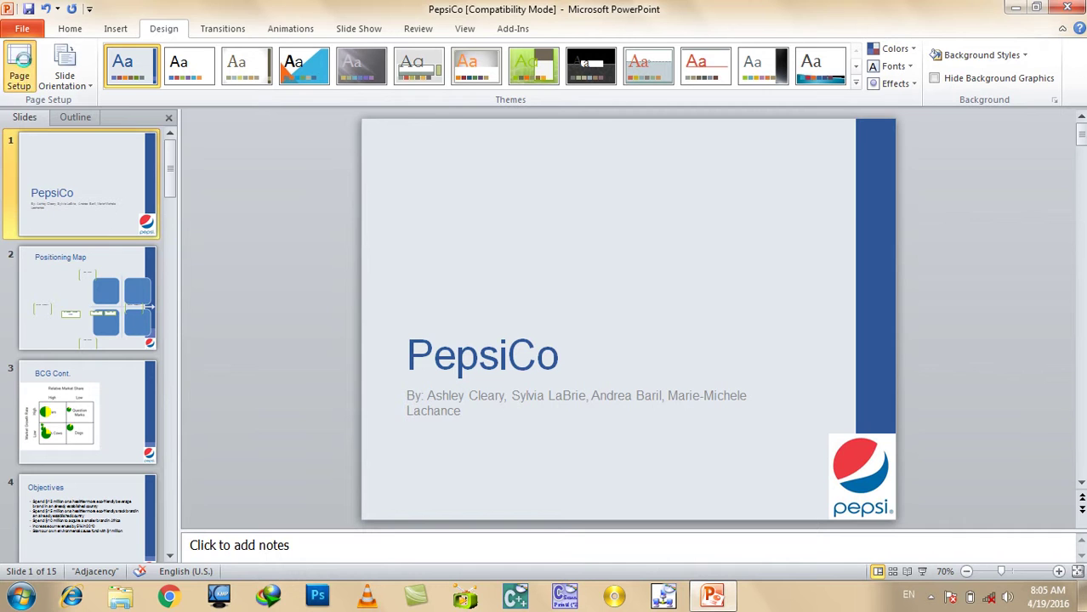
Start slide numbering at 2, then set it back to start at 1.
left_click(19, 68)
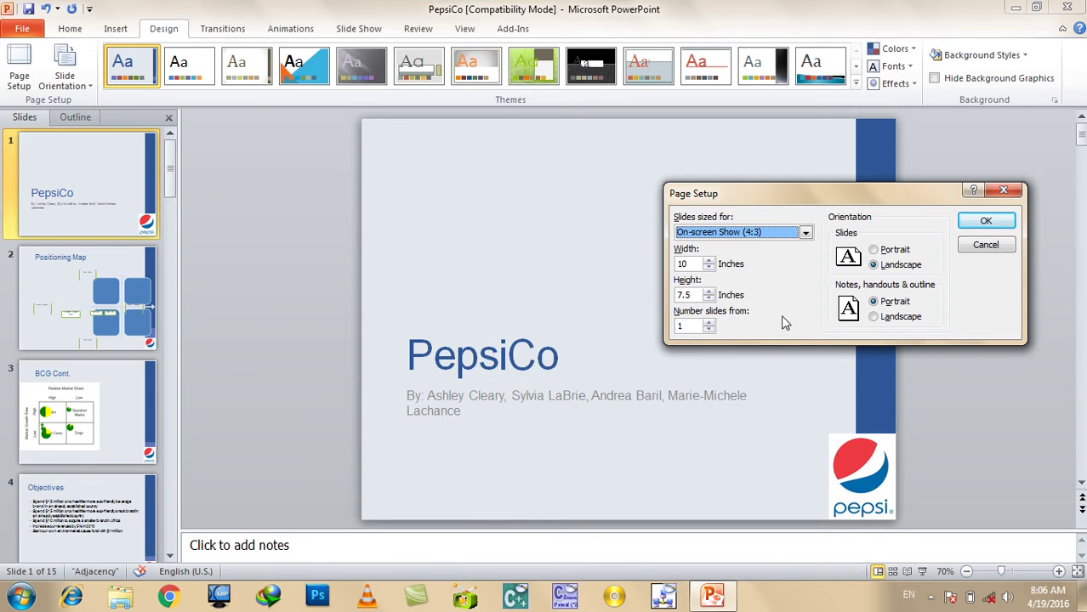
left_click(709, 323)
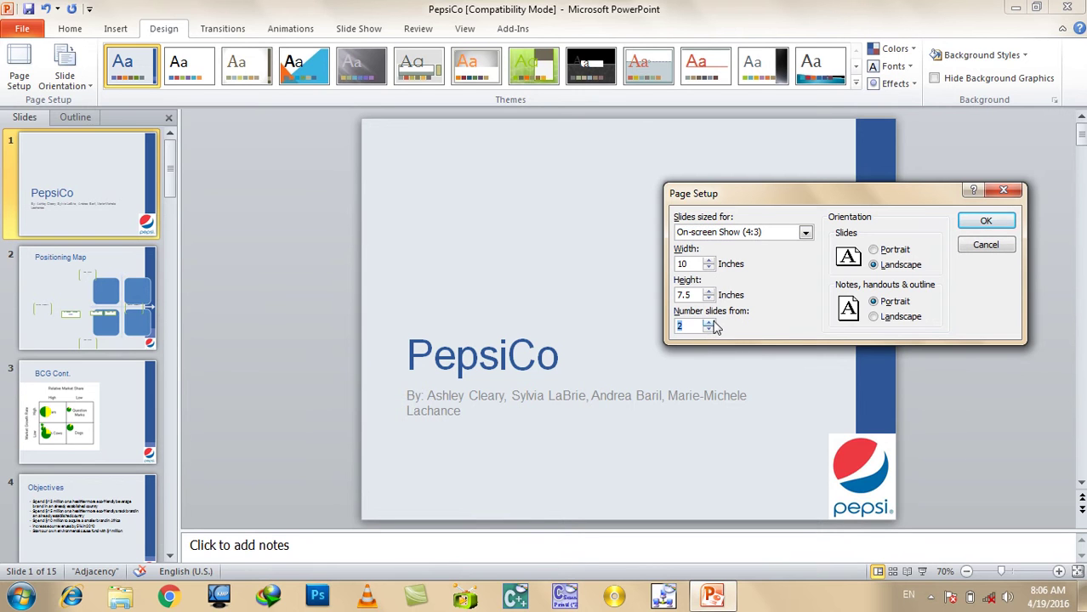
left_click(985, 223)
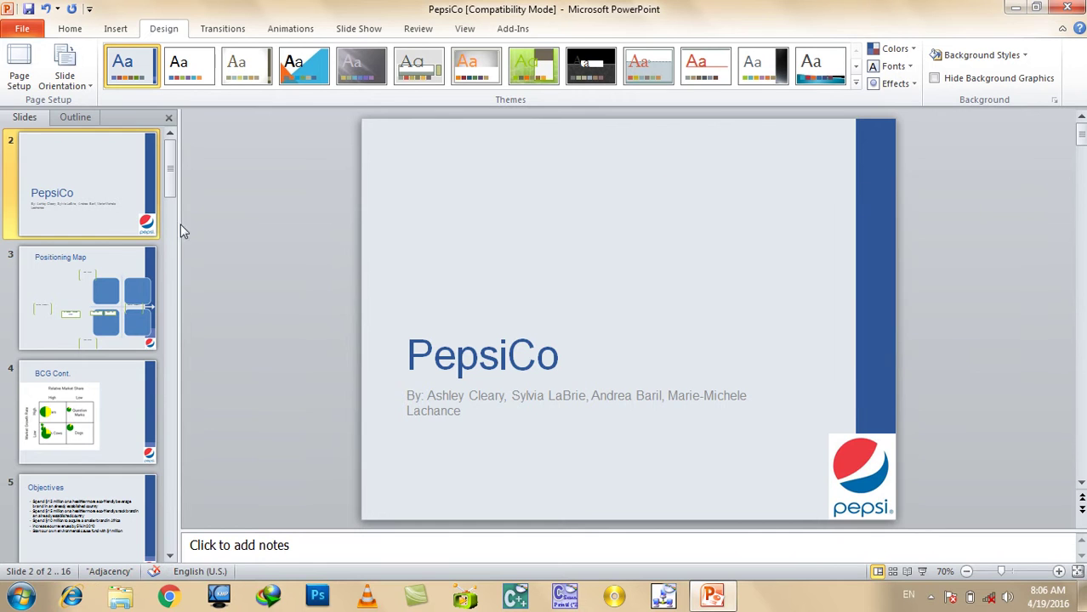
left_click(19, 75)
double_click(696, 325)
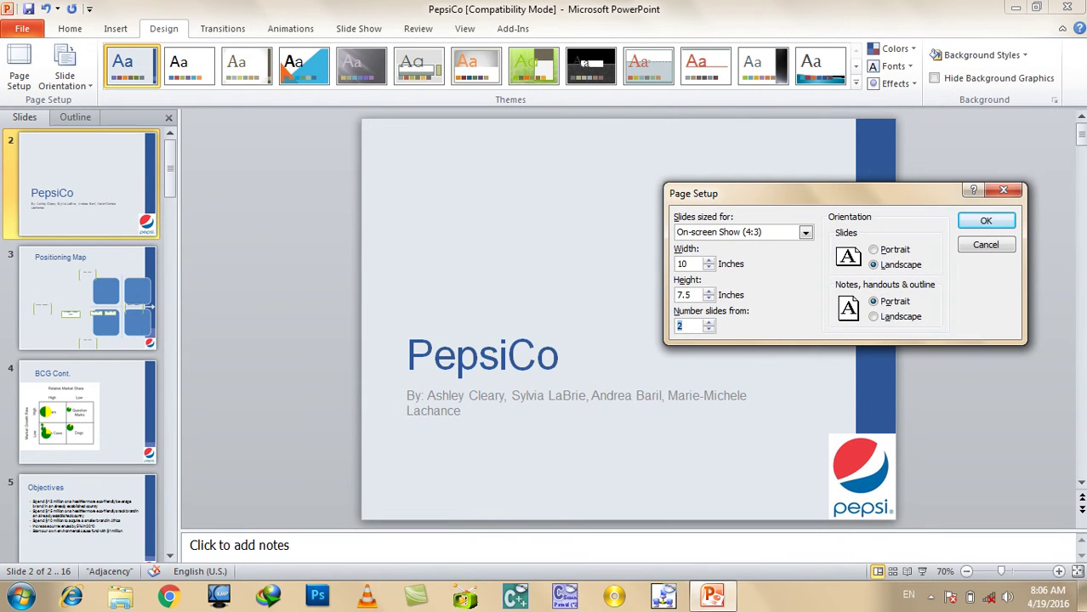
key("Return")
Turn the slides to portrait, then return them to landscape.
left_click(85, 66)
left_click(32, 76)
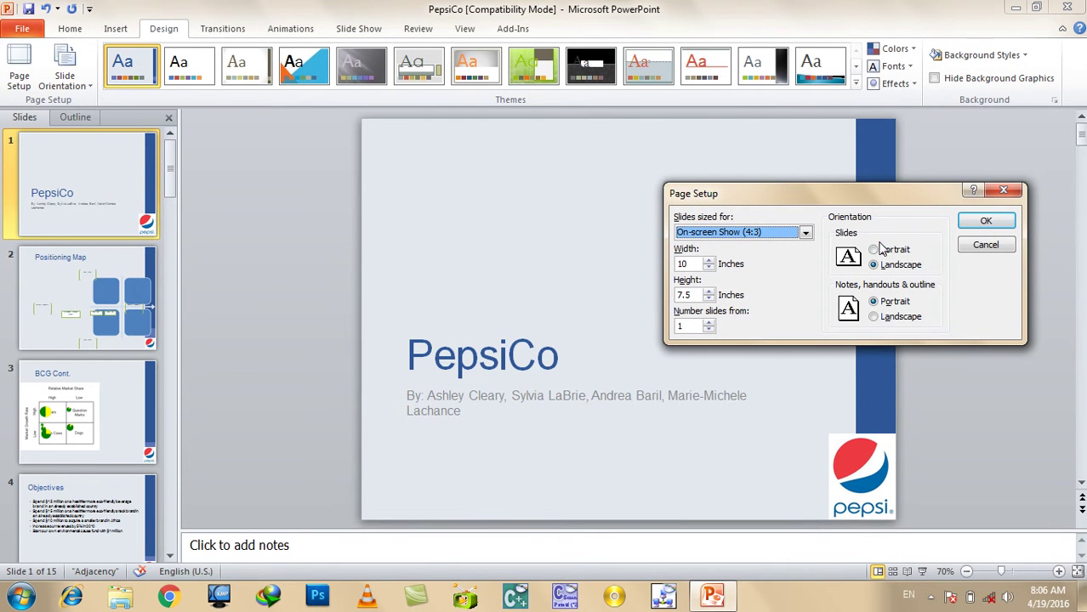
left_click(889, 250)
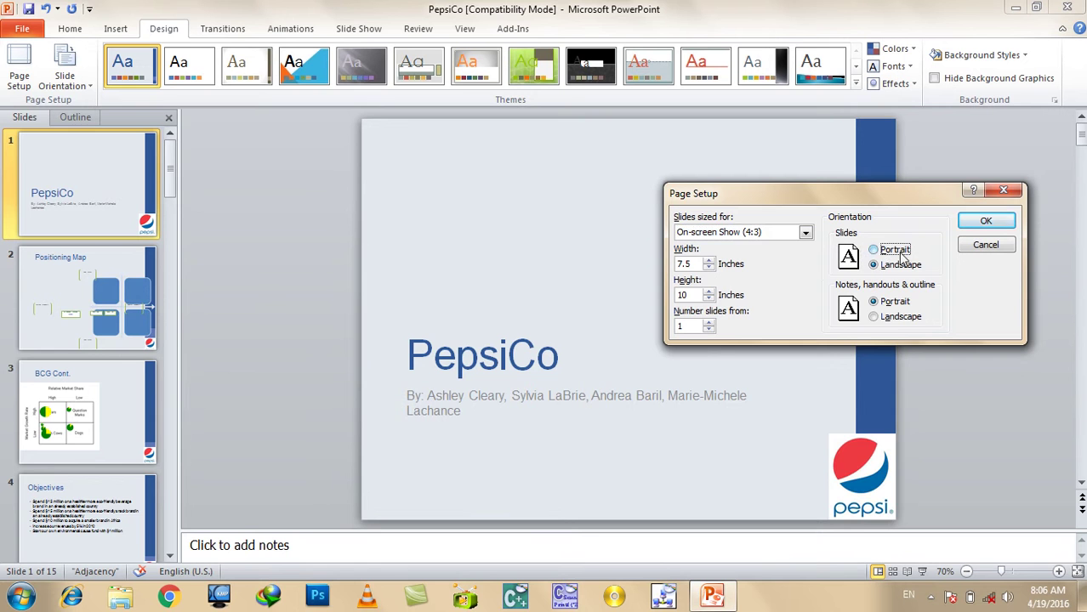
left_click(985, 221)
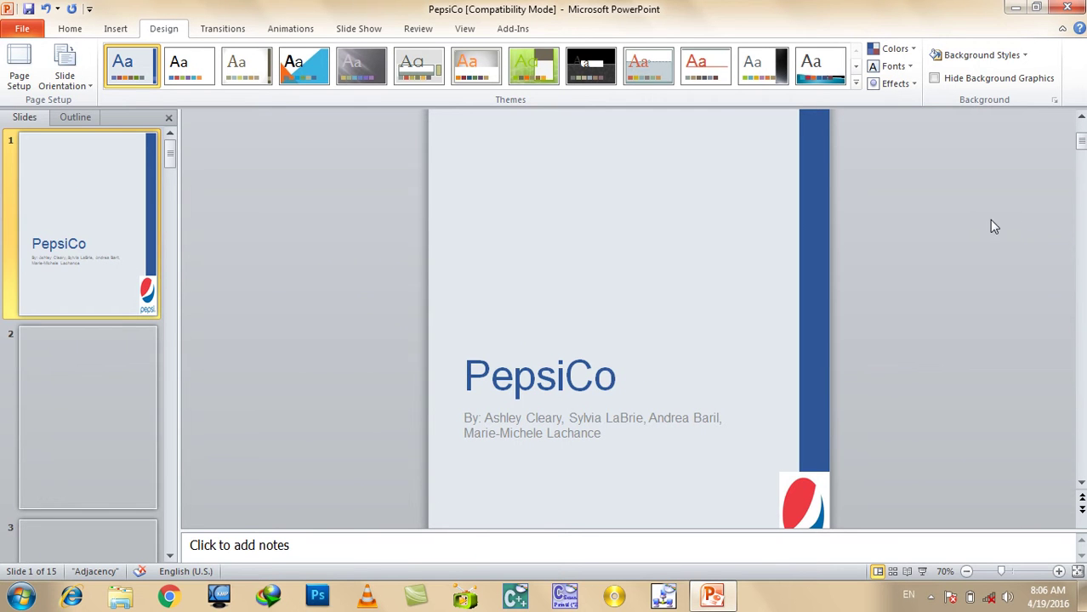
left_click(12, 58)
left_click(897, 265)
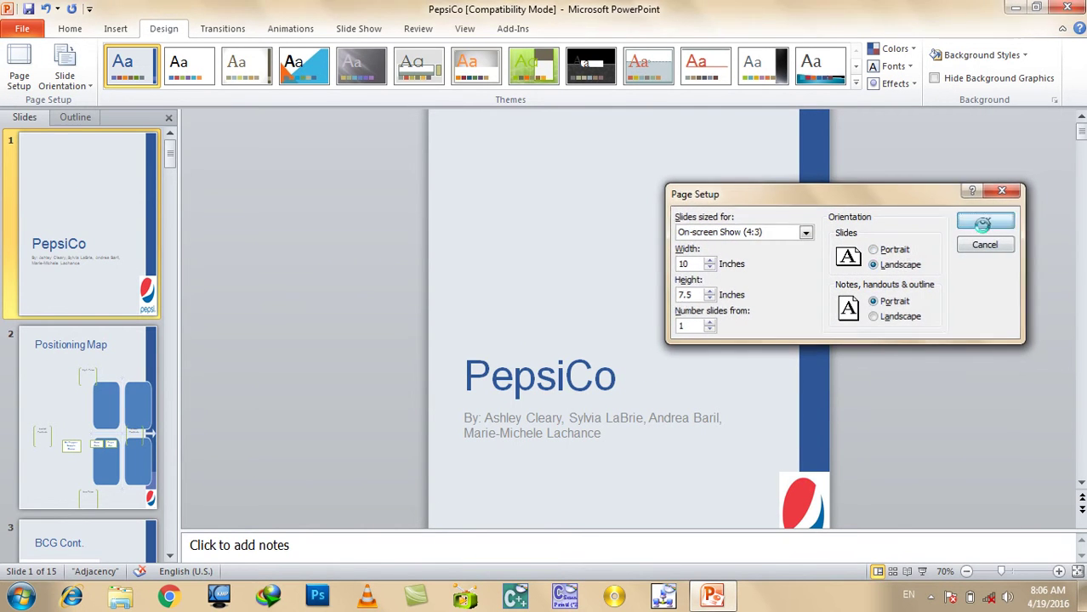
left_click(985, 221)
left_click(18, 64)
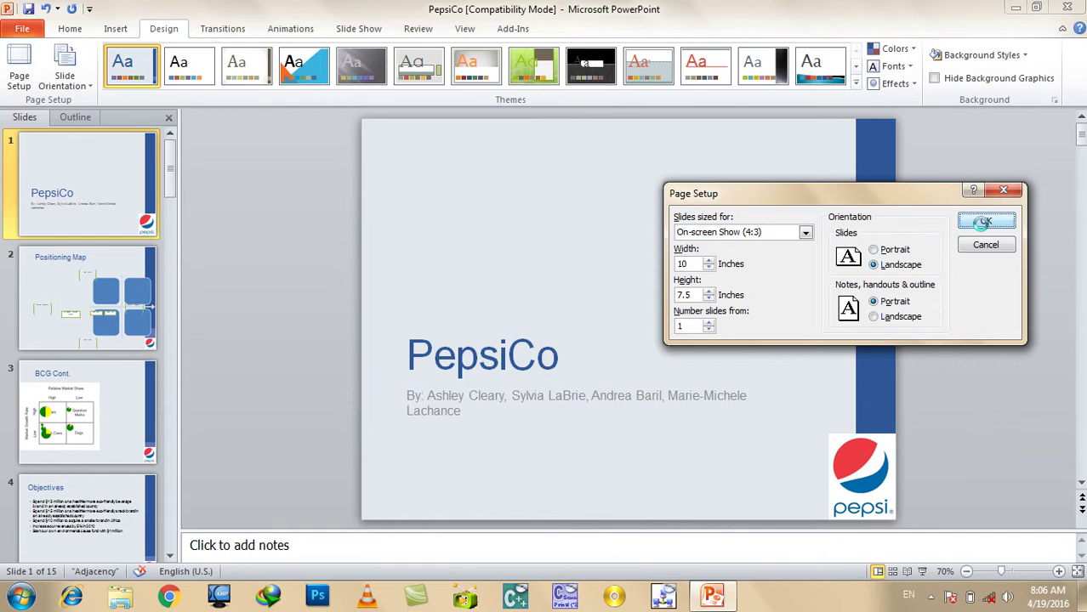
left_click(985, 221)
left_click(464, 28)
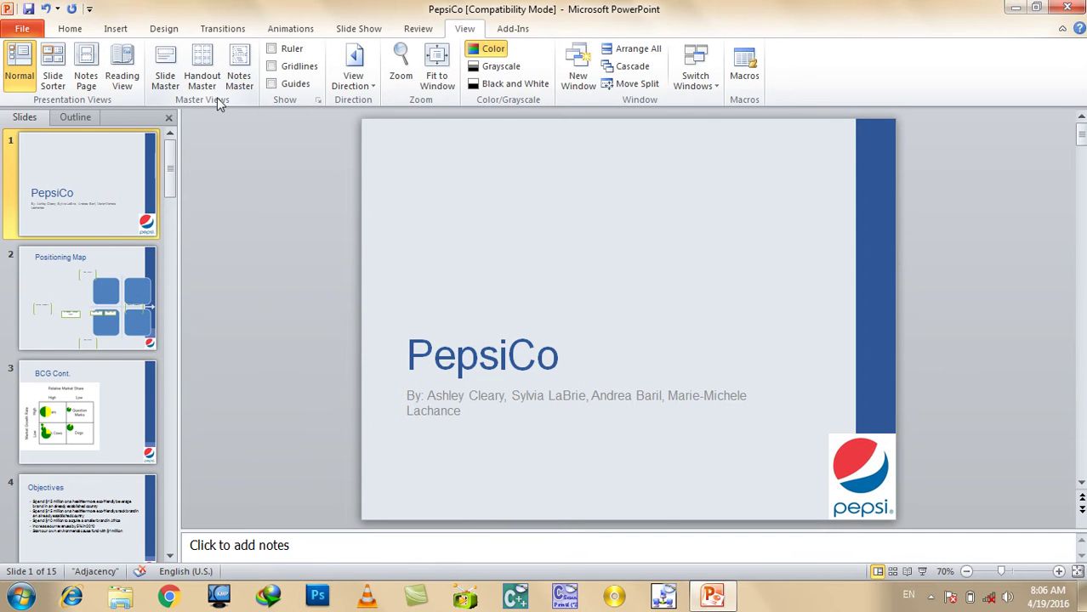
left_click(240, 56)
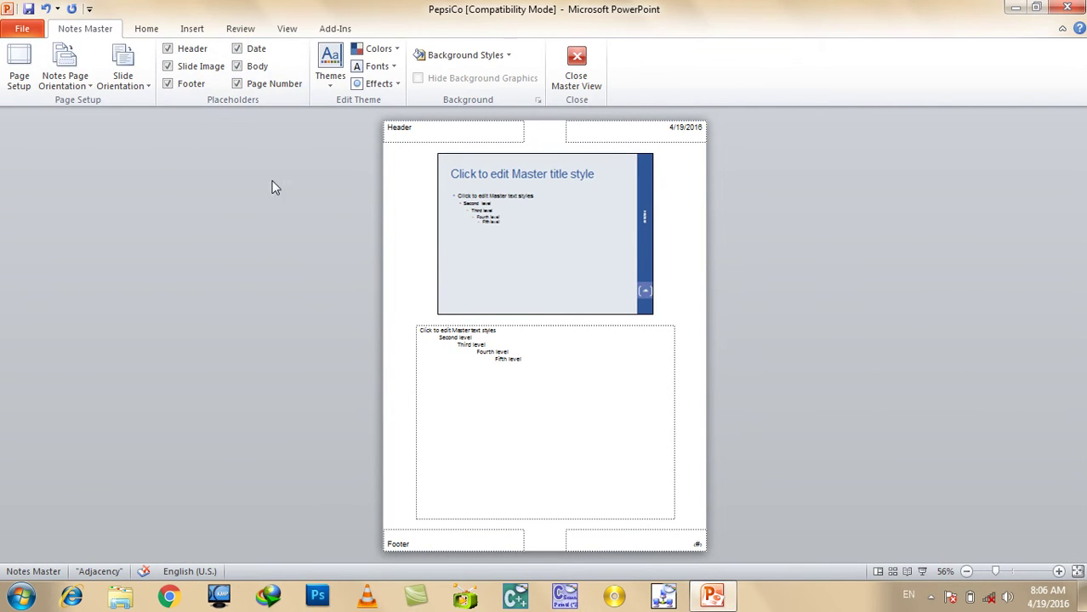
left_click(17, 31)
left_click(146, 29)
left_click(191, 29)
left_click(221, 29)
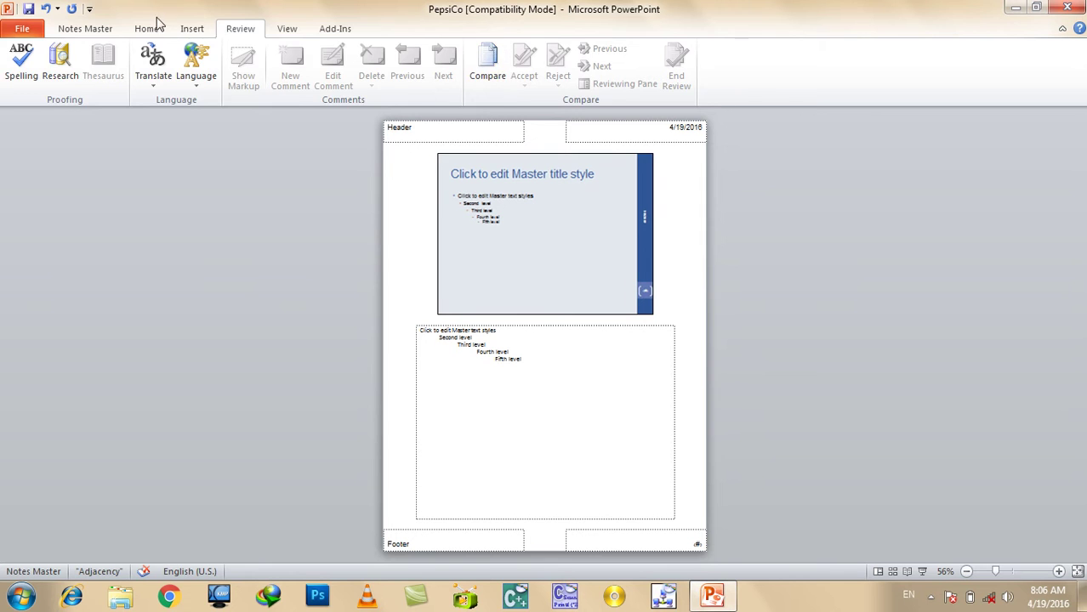
left_click(192, 29)
left_click(333, 28)
left_click(304, 28)
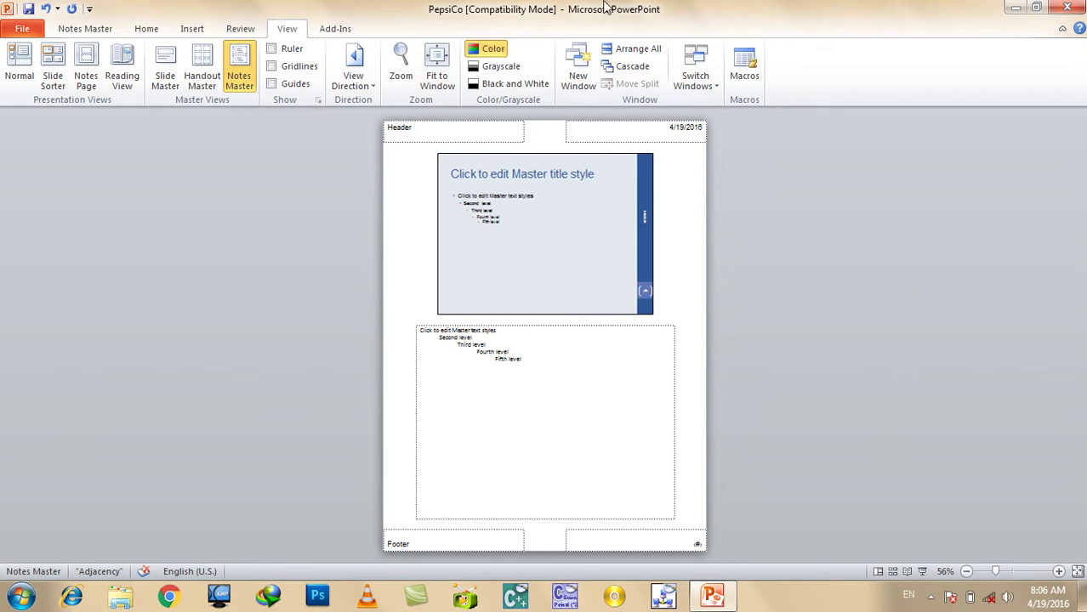
left_click(19, 68)
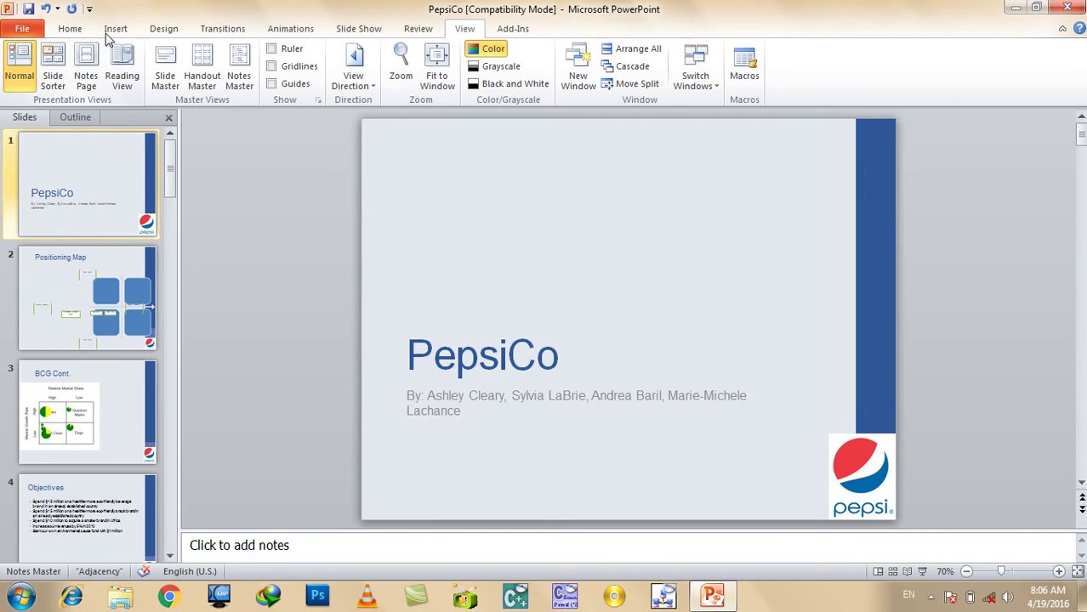
Set notes and handouts to landscape and check them in the Notes Master.
left_click(165, 28)
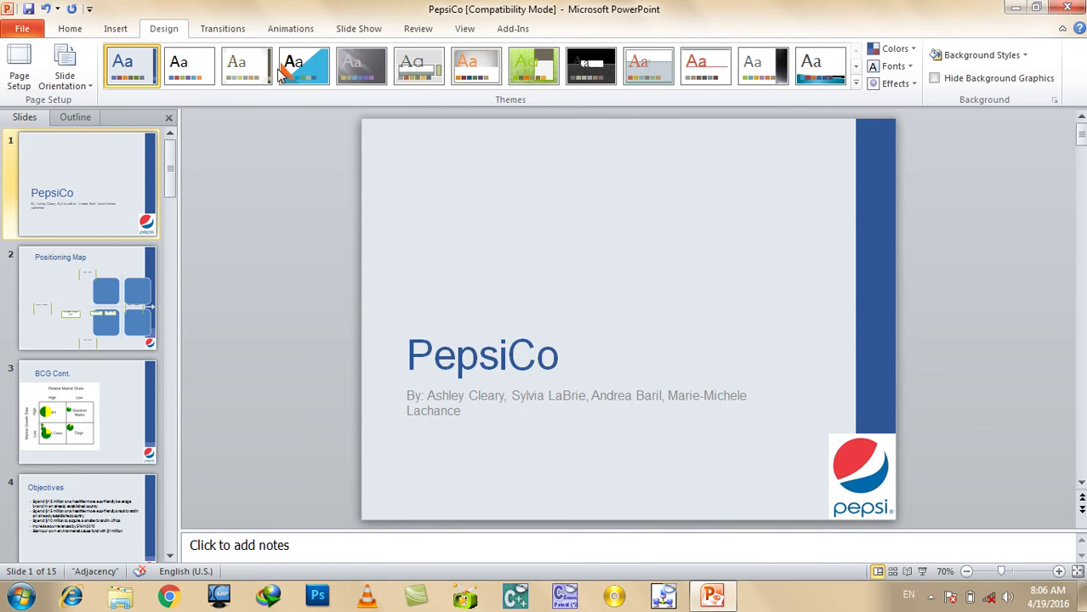
left_click(19, 64)
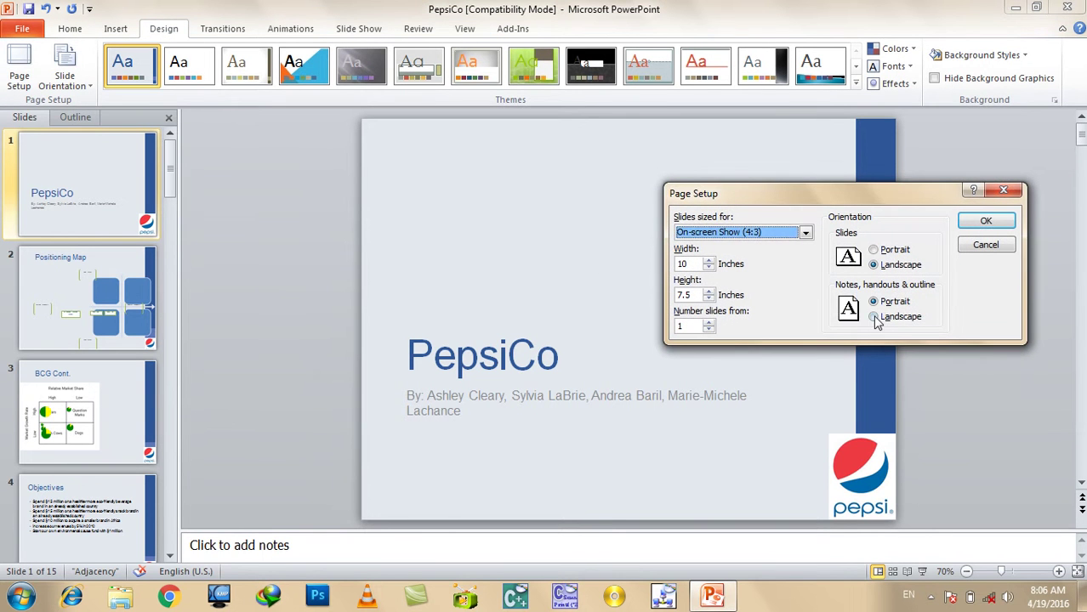
left_click(874, 317)
left_click(986, 221)
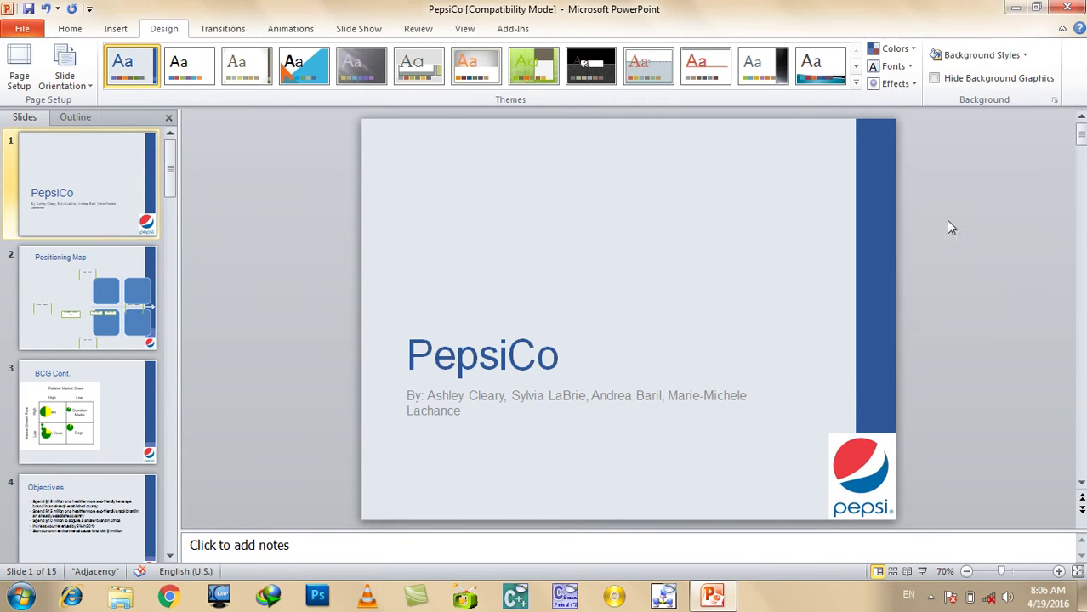
left_click(466, 29)
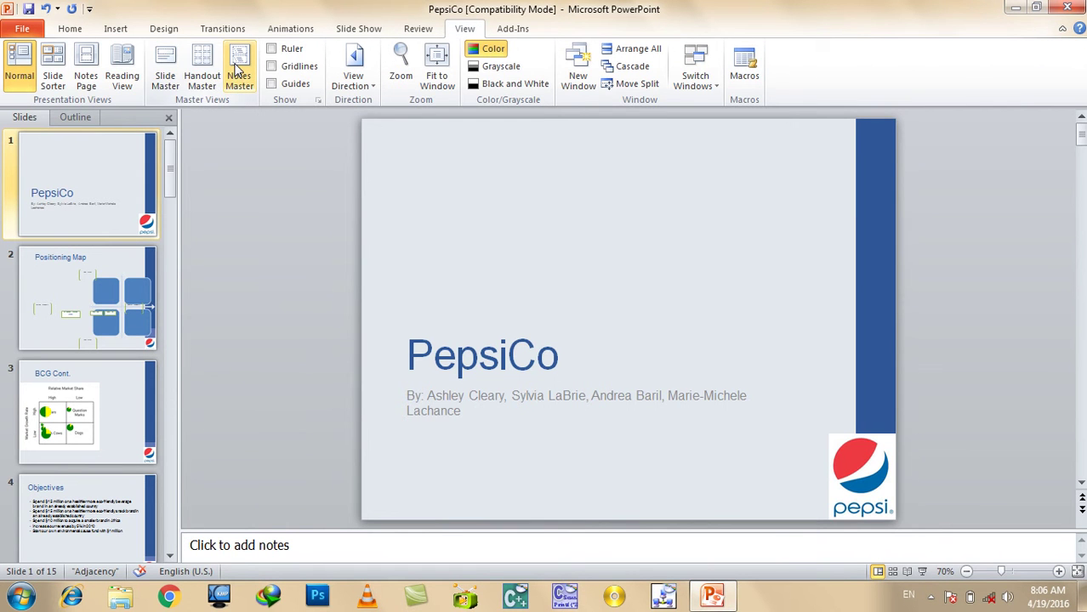
left_click(238, 76)
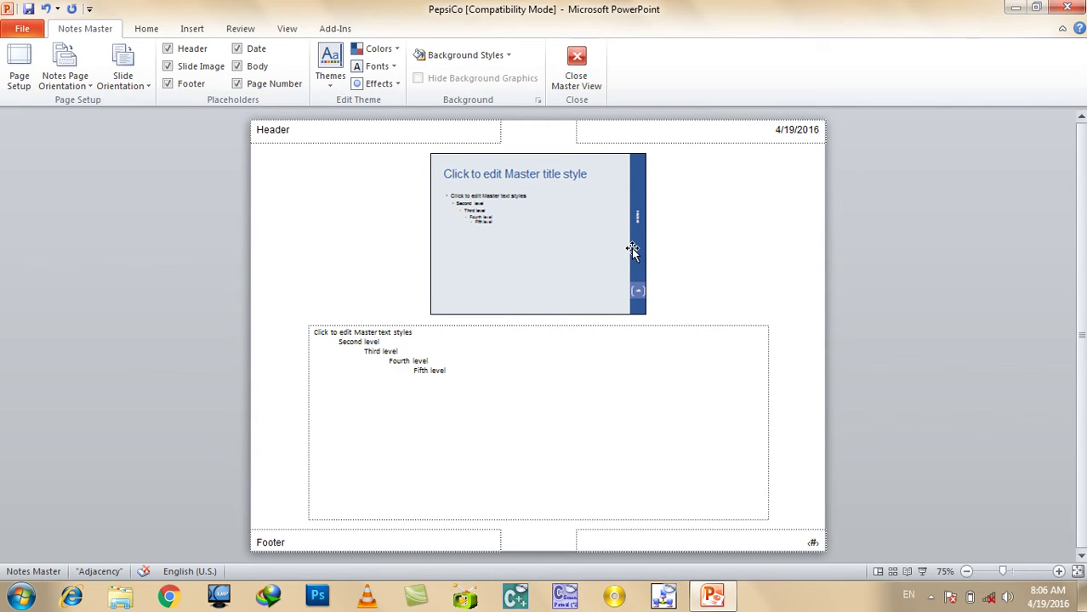
Close the Notes Master and set notes pages back to portrait in Page Setup.
left_click(585, 70)
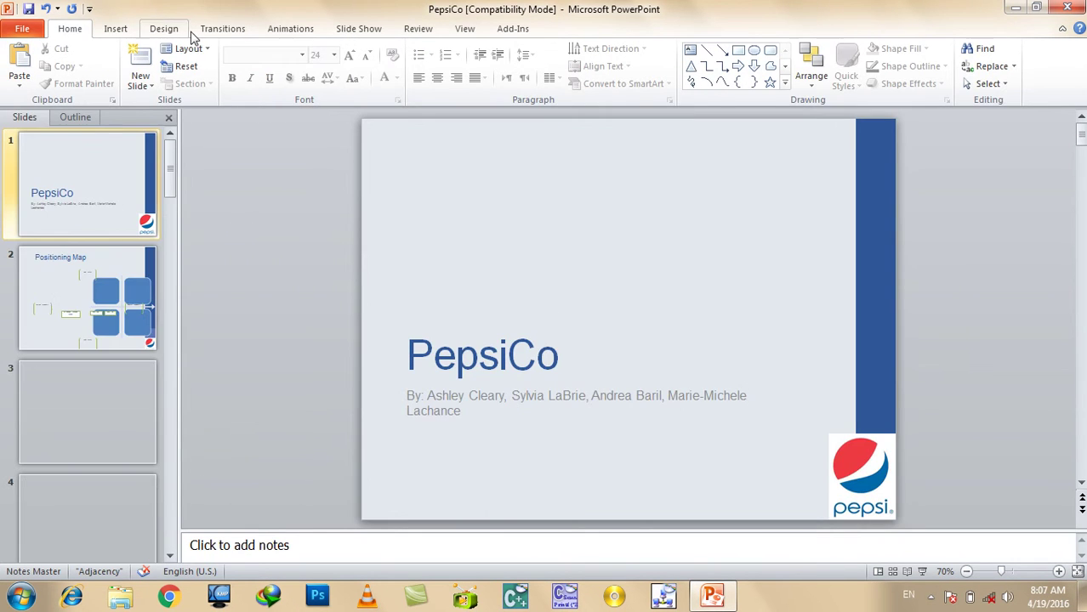
left_click(164, 29)
left_click(47, 66)
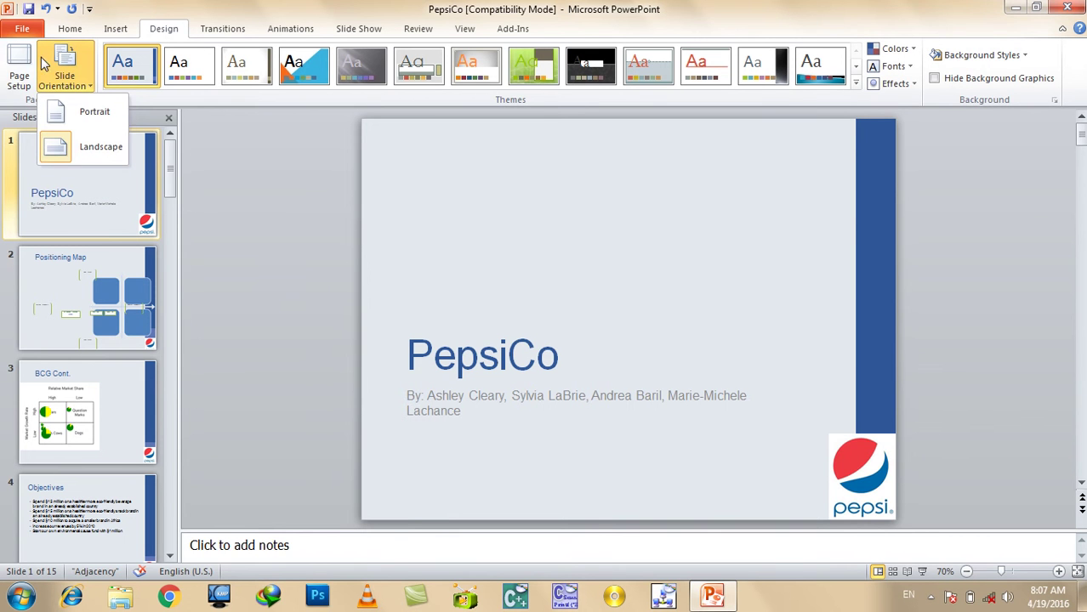
left_click(29, 63)
left_click(881, 304)
left_click(984, 231)
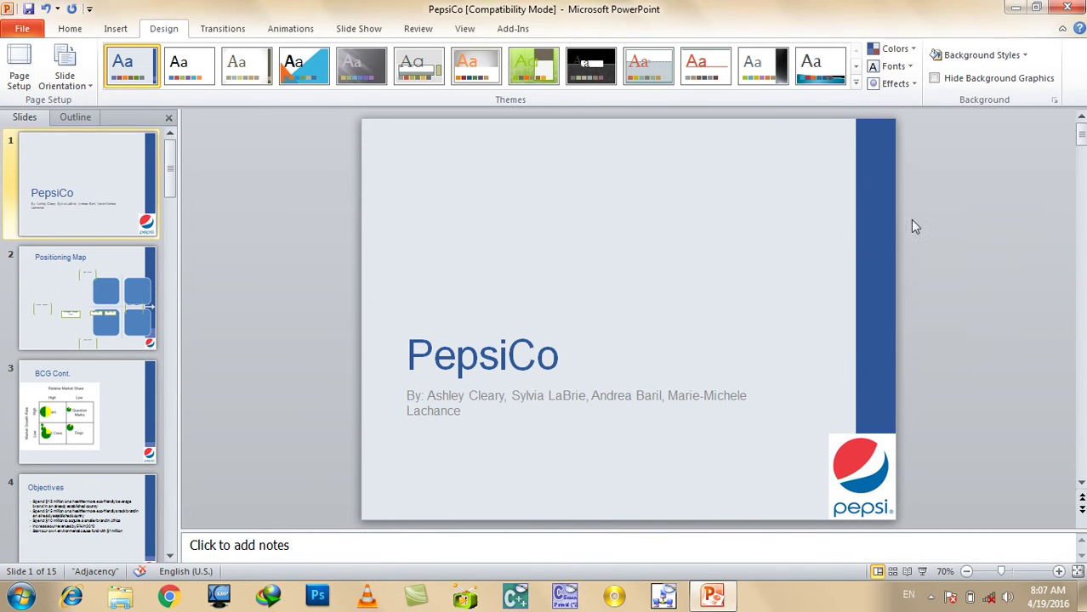
left_click(464, 29)
left_click(236, 70)
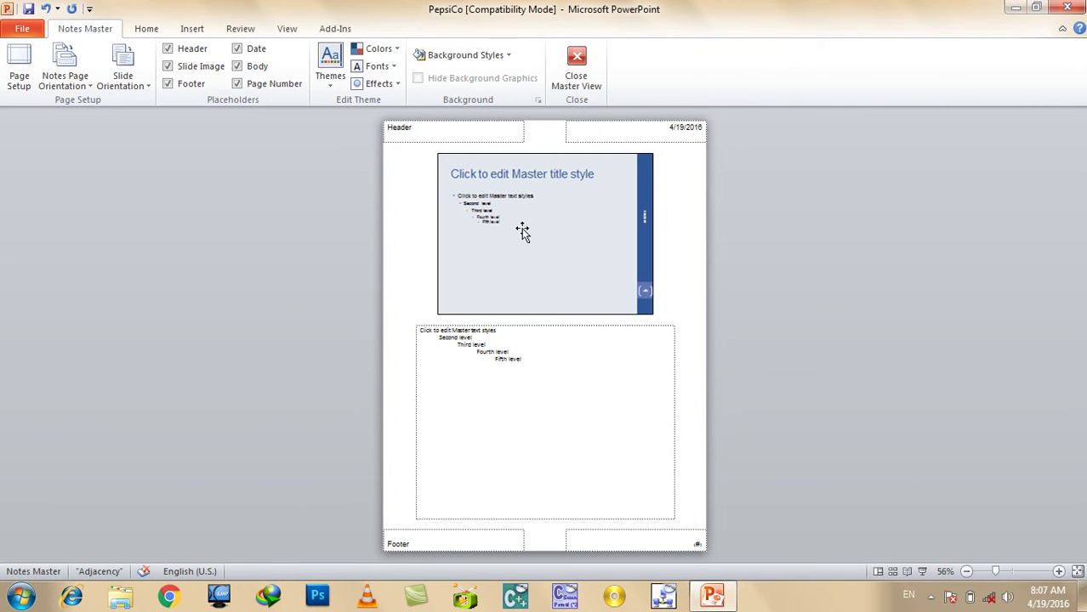
left_click(573, 68)
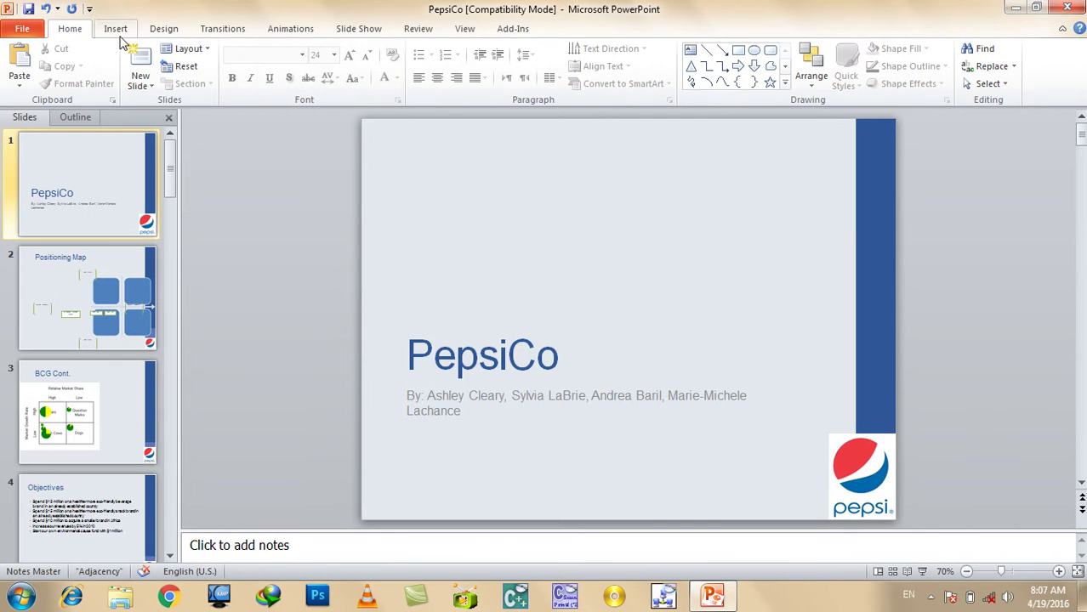
left_click(381, 33)
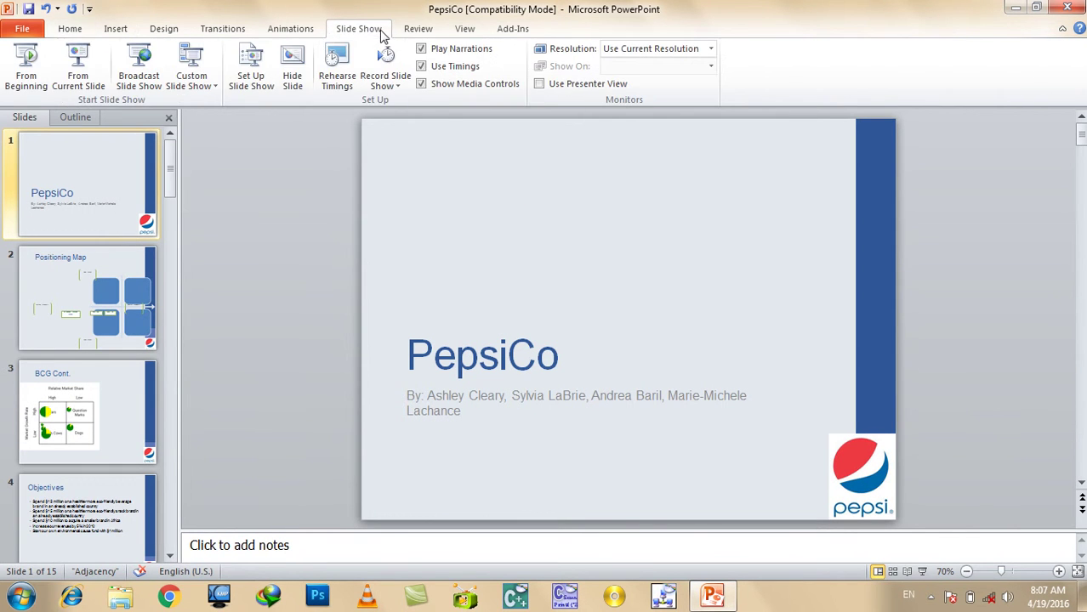
left_click(166, 28)
left_click(18, 75)
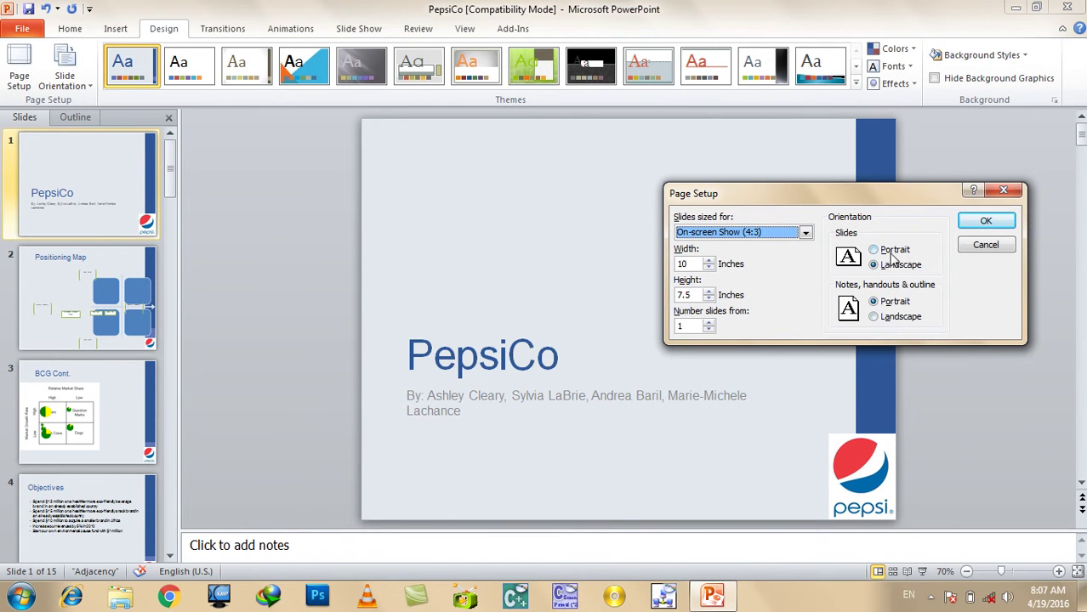
left_click(1011, 250)
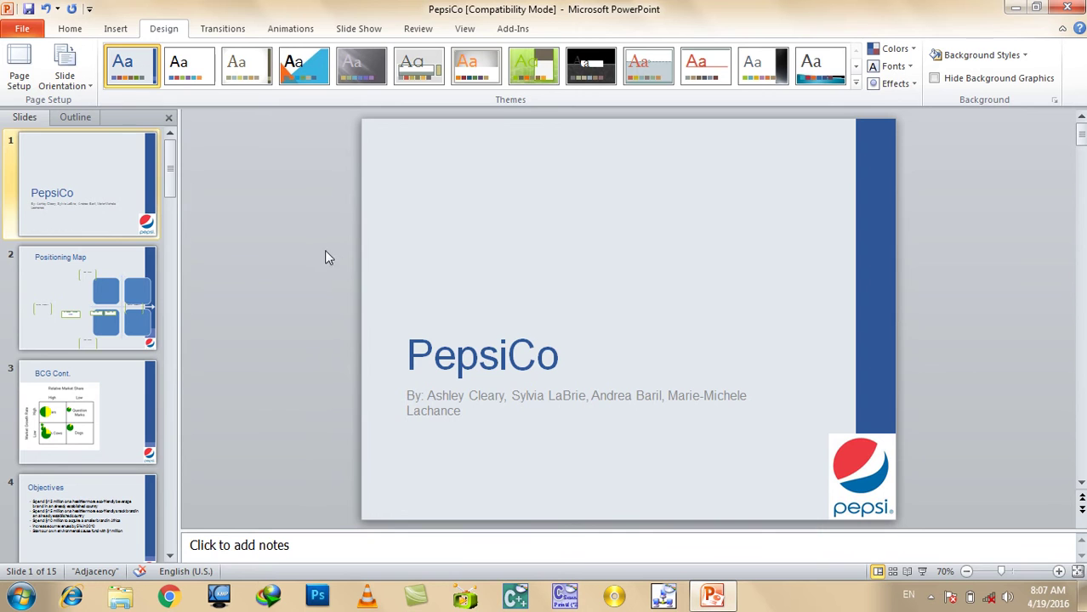
Preview the first two slides as a show, then give Positioning Map the Shape transition.
left_click(227, 34)
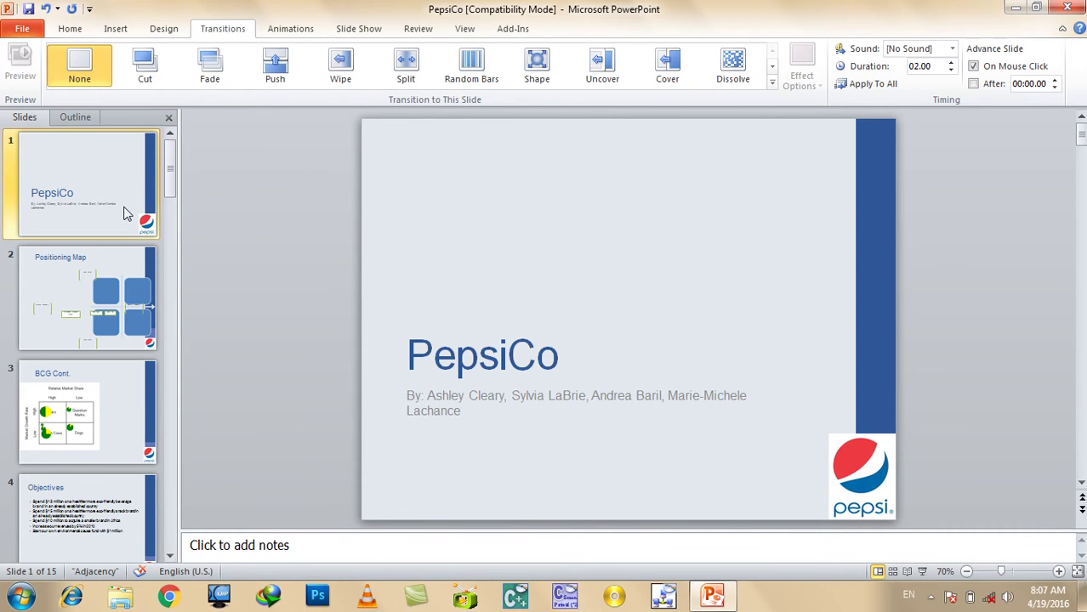
key("F5")
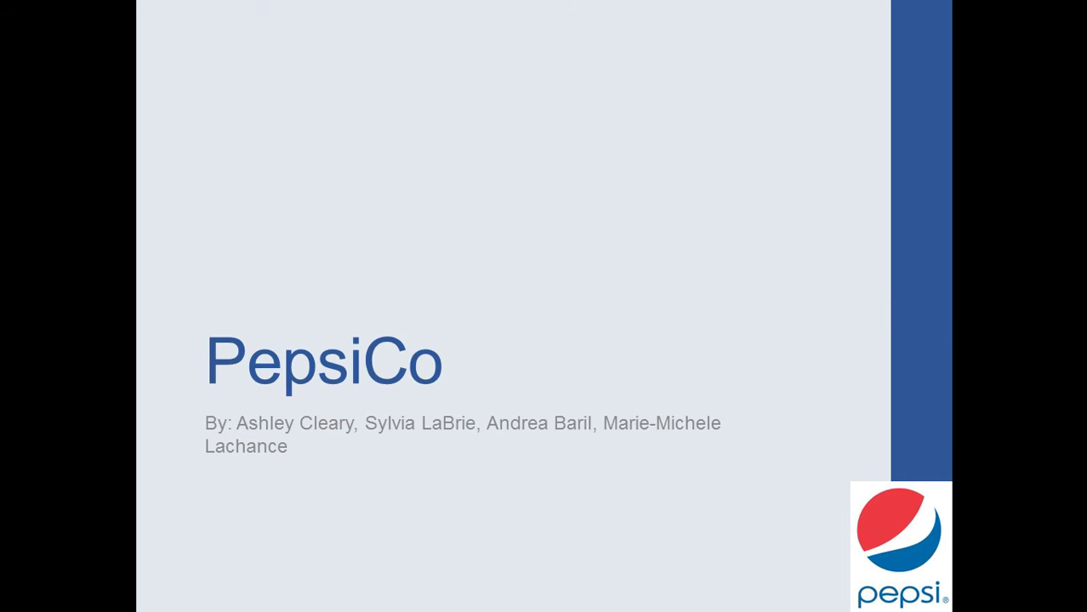
key("Right")
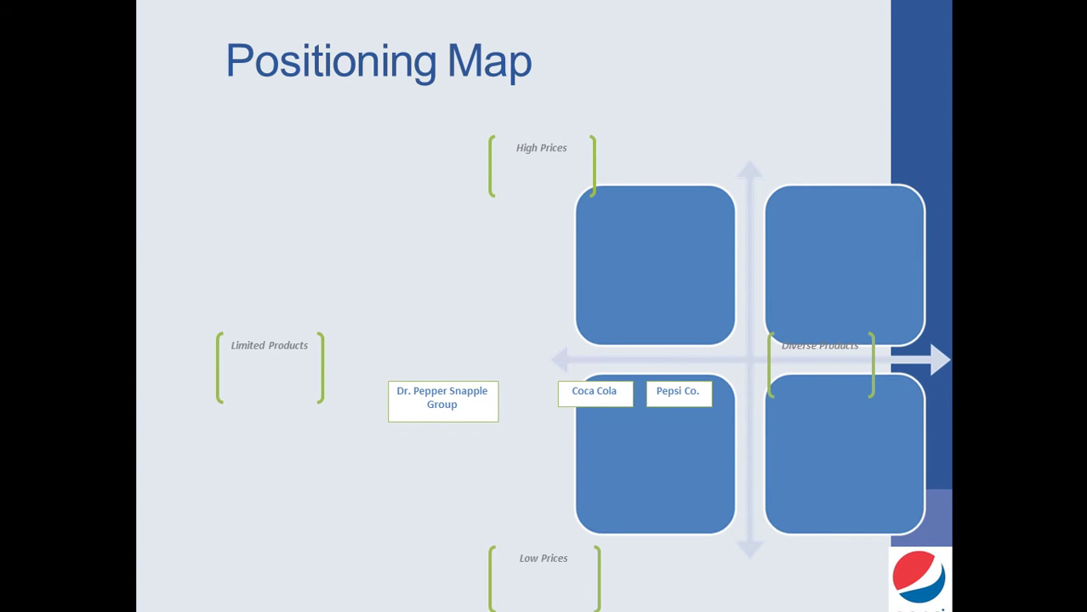
key("Escape")
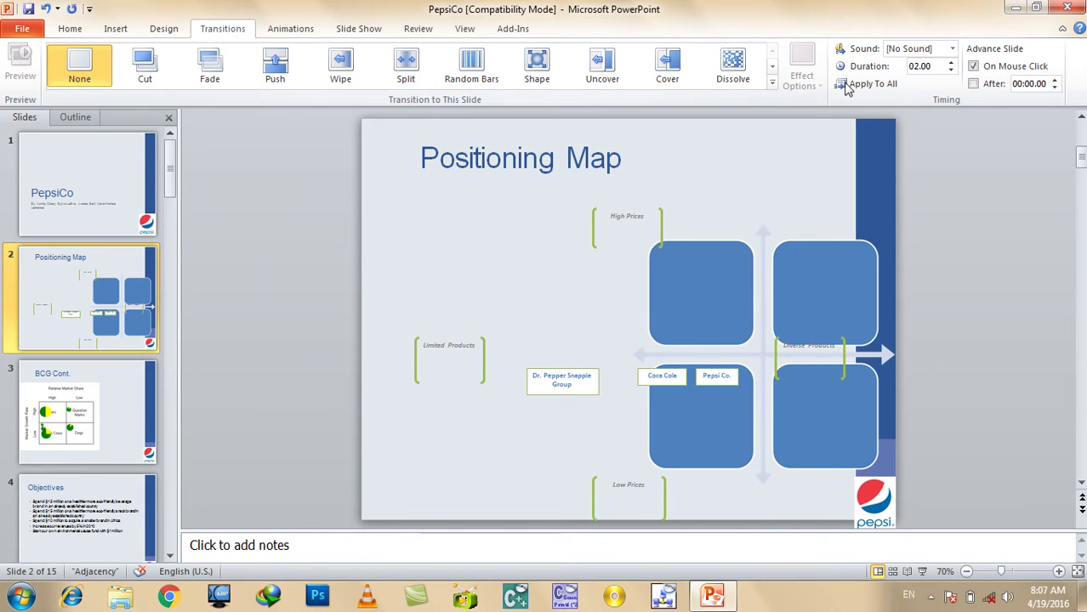
left_click(772, 82)
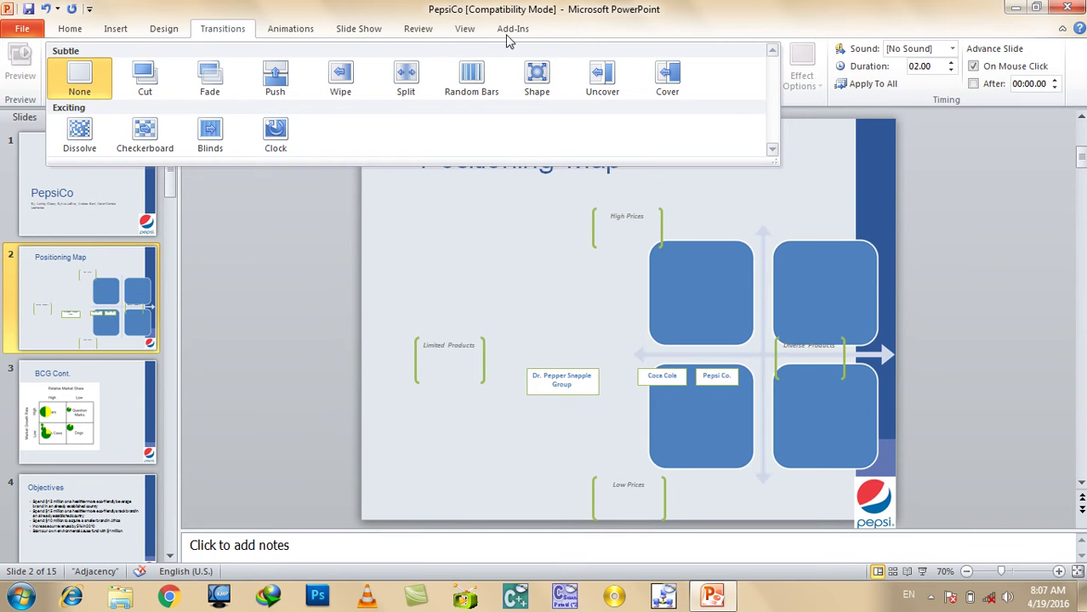
left_click(530, 85)
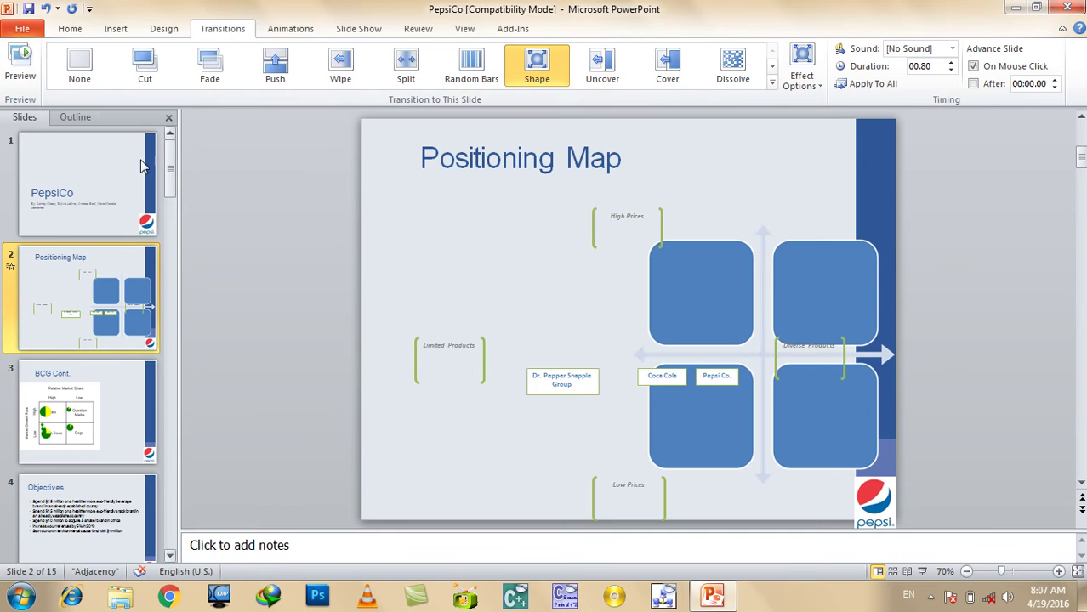
Give the BCG Cont. slide a Blinds transition and apply it to all slides.
left_click(88, 409)
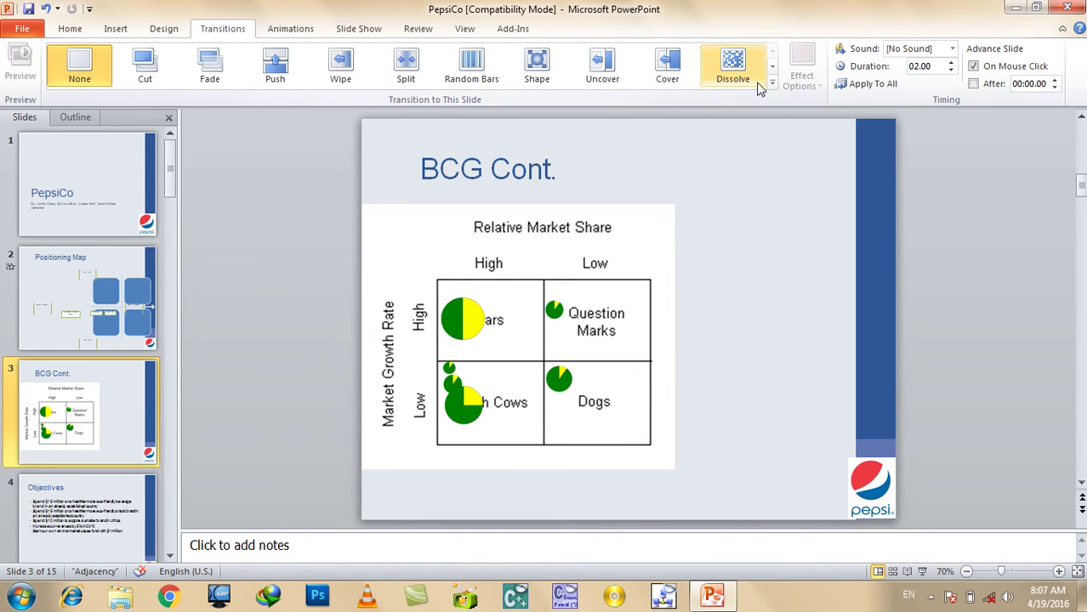
left_click(772, 85)
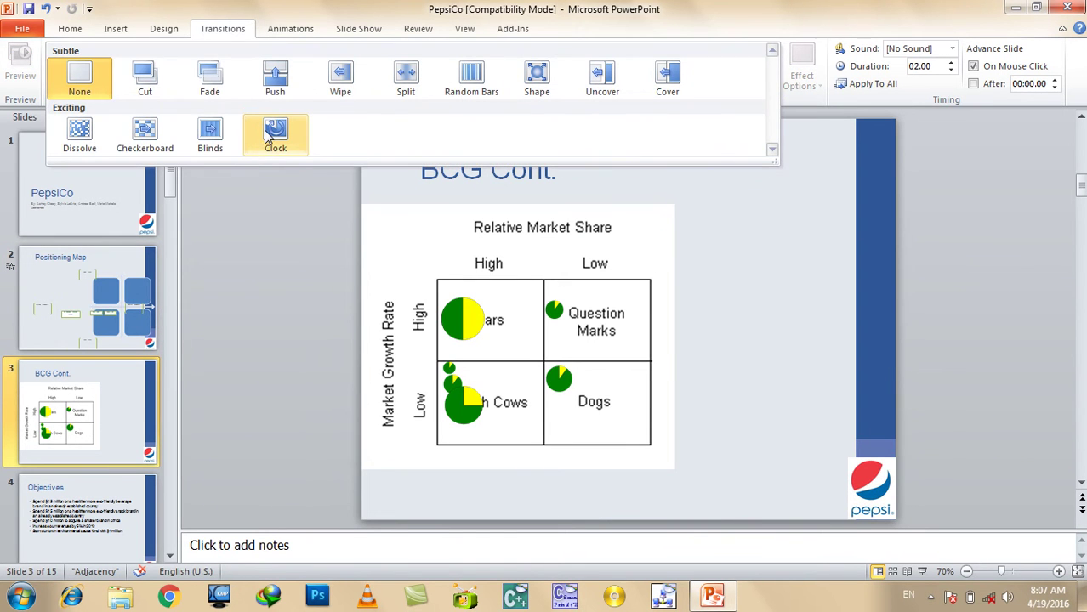
left_click(225, 140)
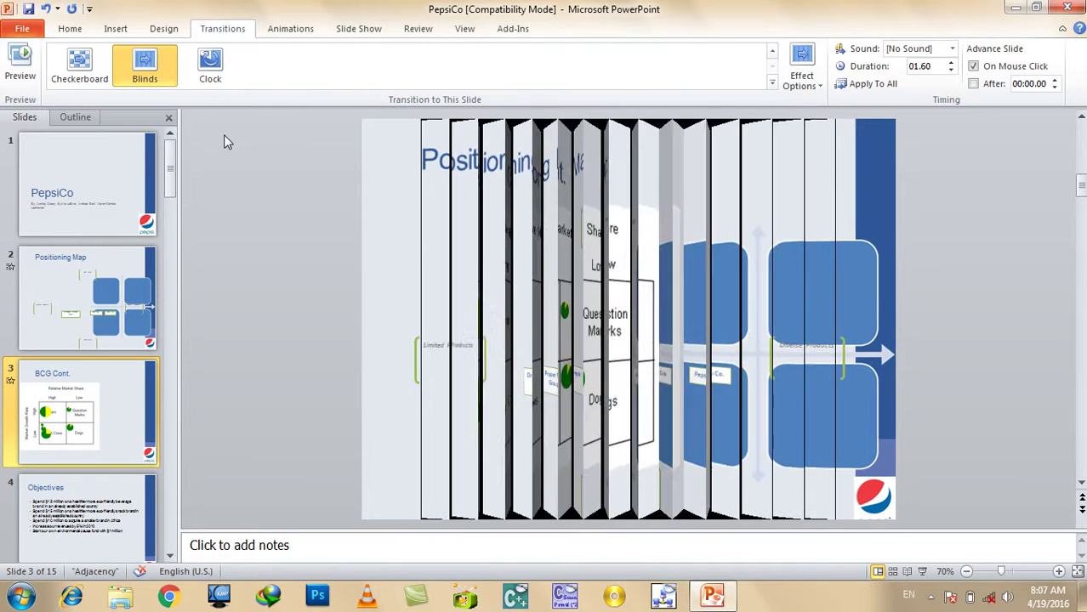
left_click(856, 85)
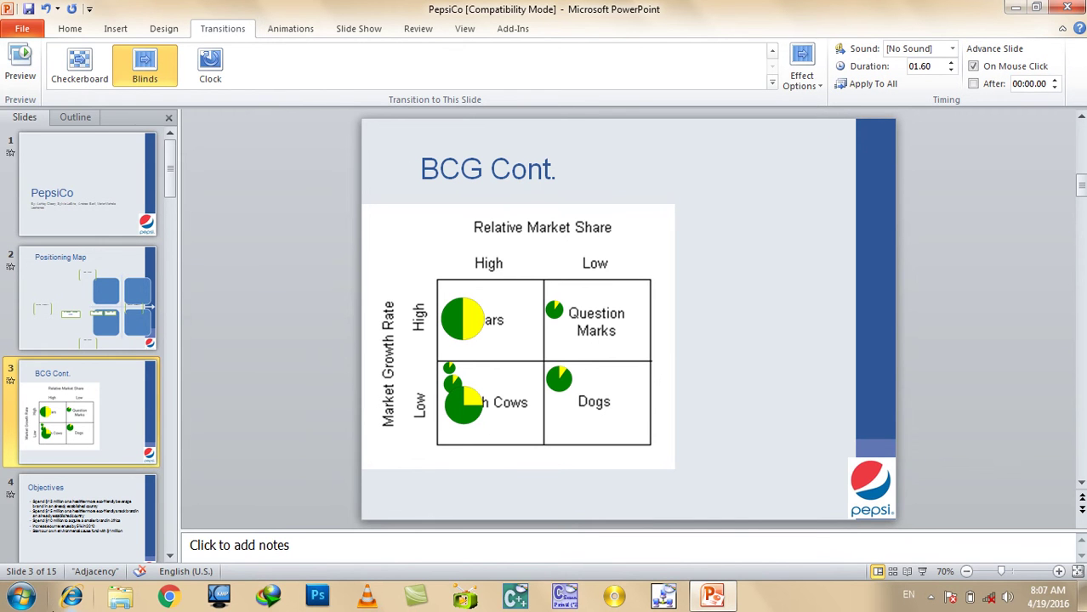
Run the slide show through the first three slides and preview the Blinds transition.
key("F5")
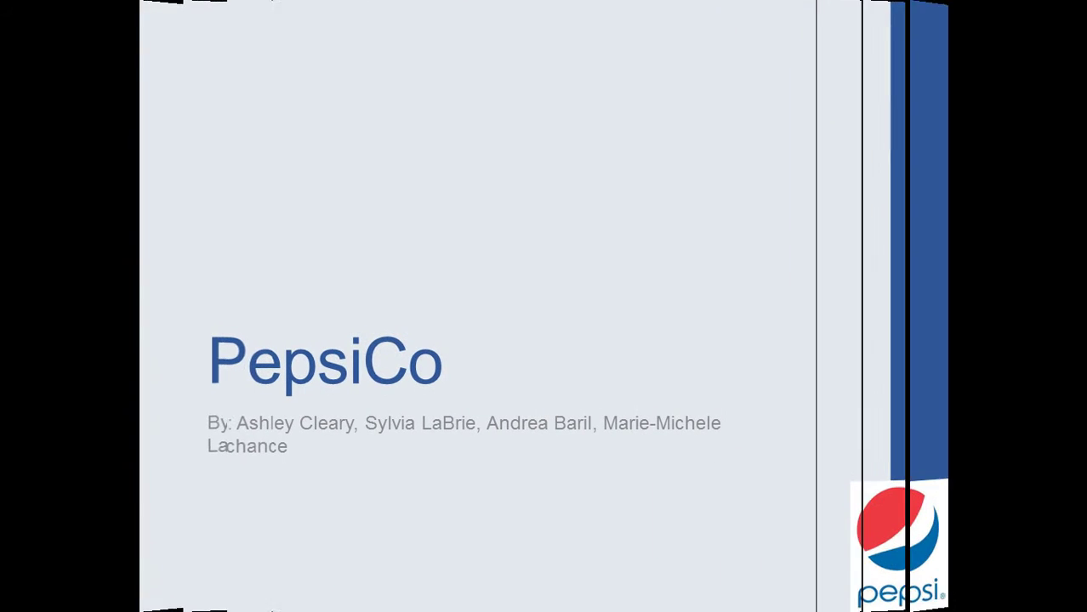
key("Right")
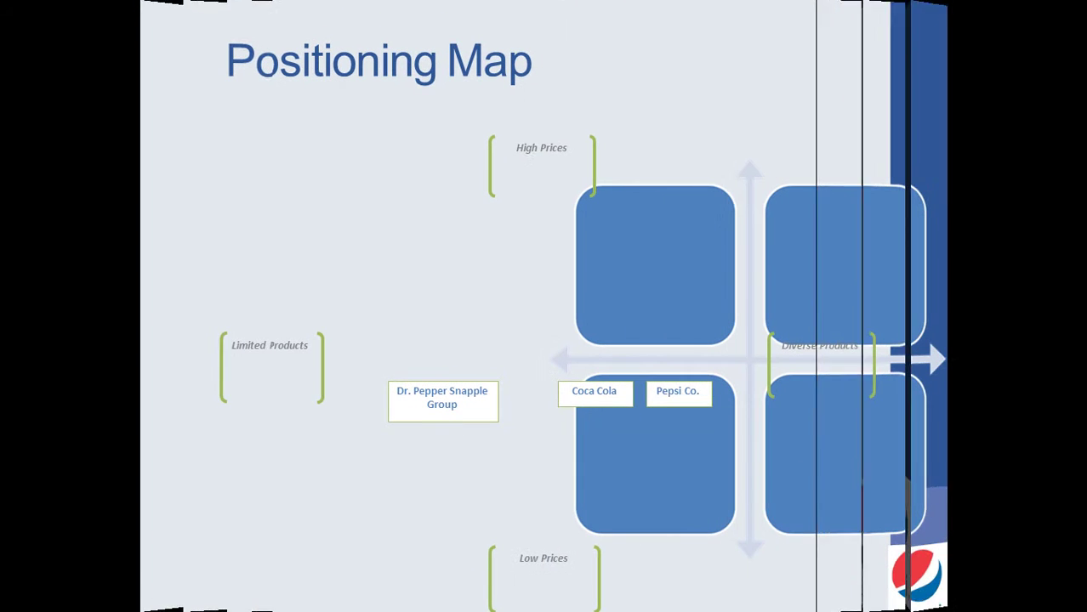
key("Right")
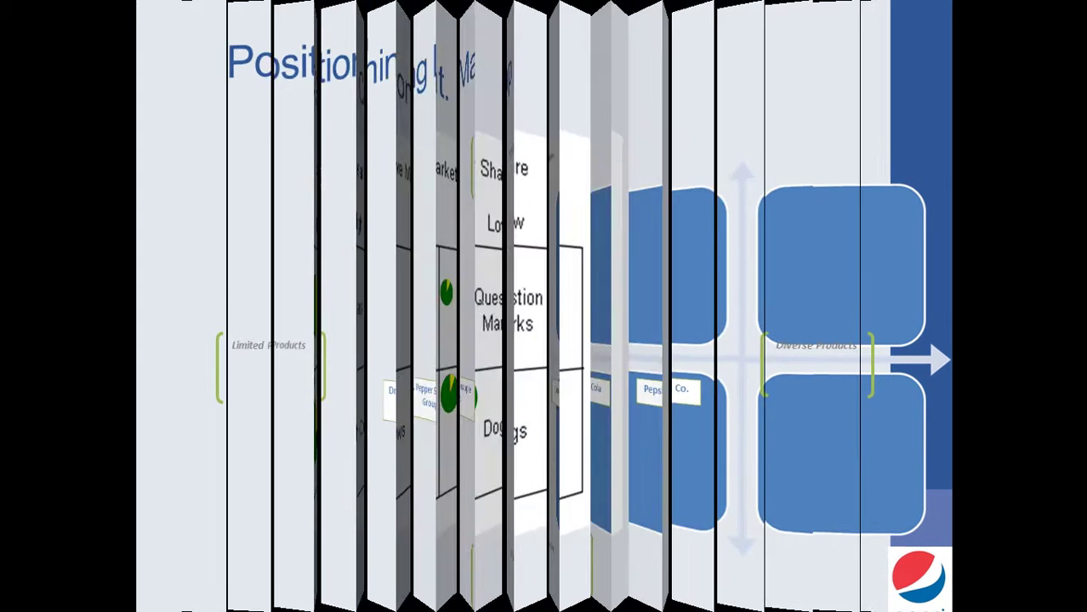
key("Escape")
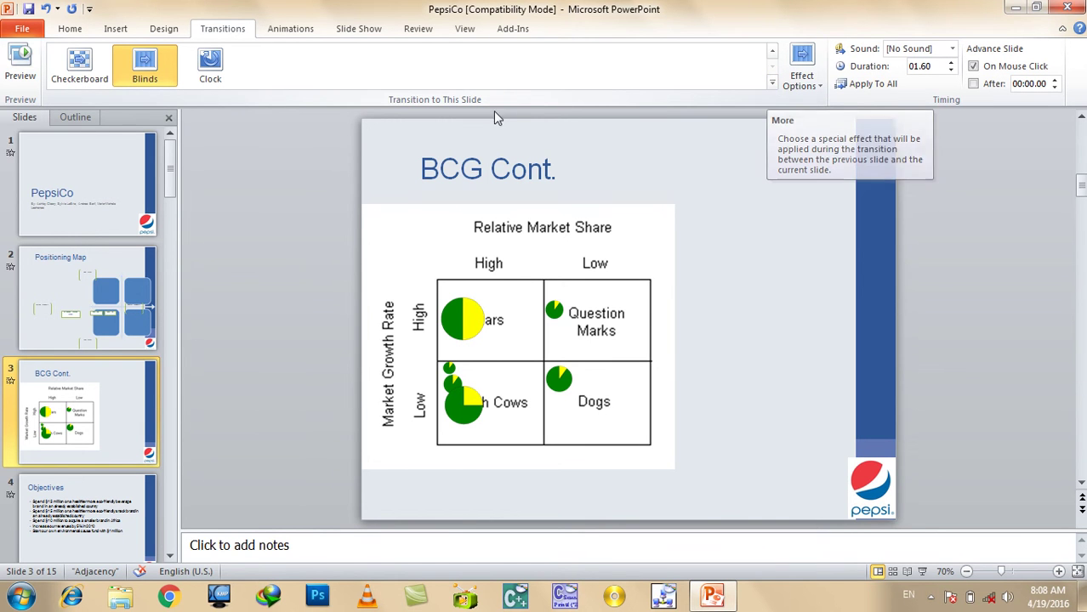
left_click(18, 66)
left_click(18, 66)
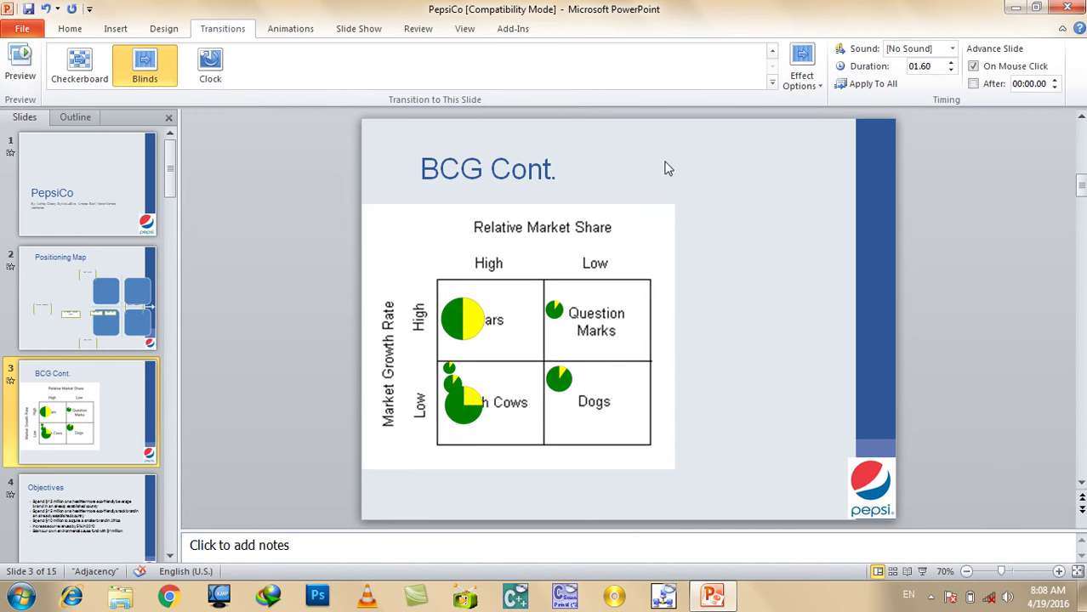
Try Horizontal Blinds in Effect Options, then switch back to Vertical.
left_click(808, 80)
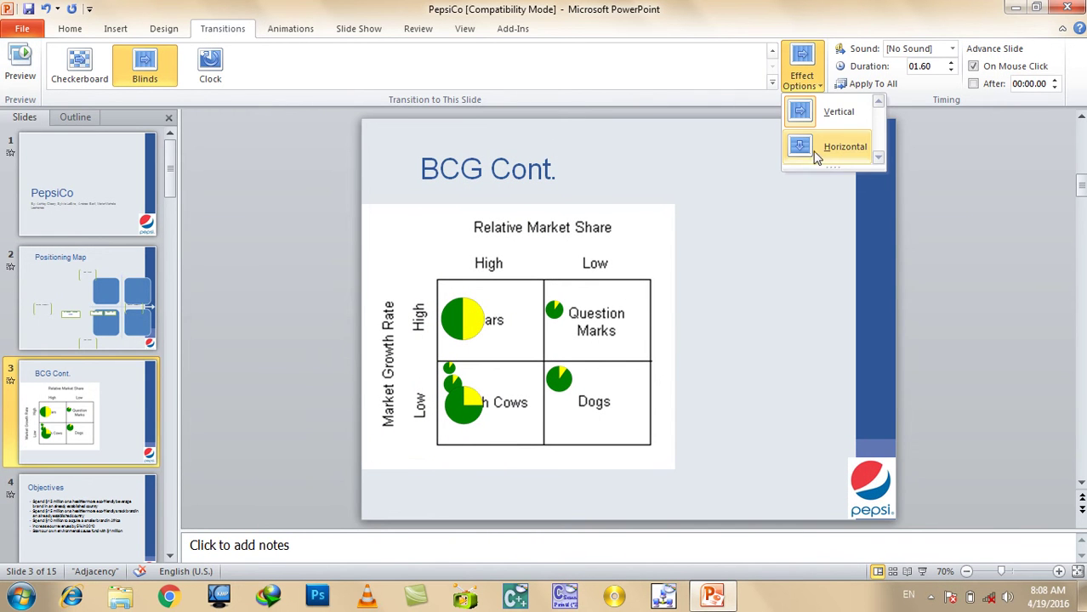
left_click(822, 151)
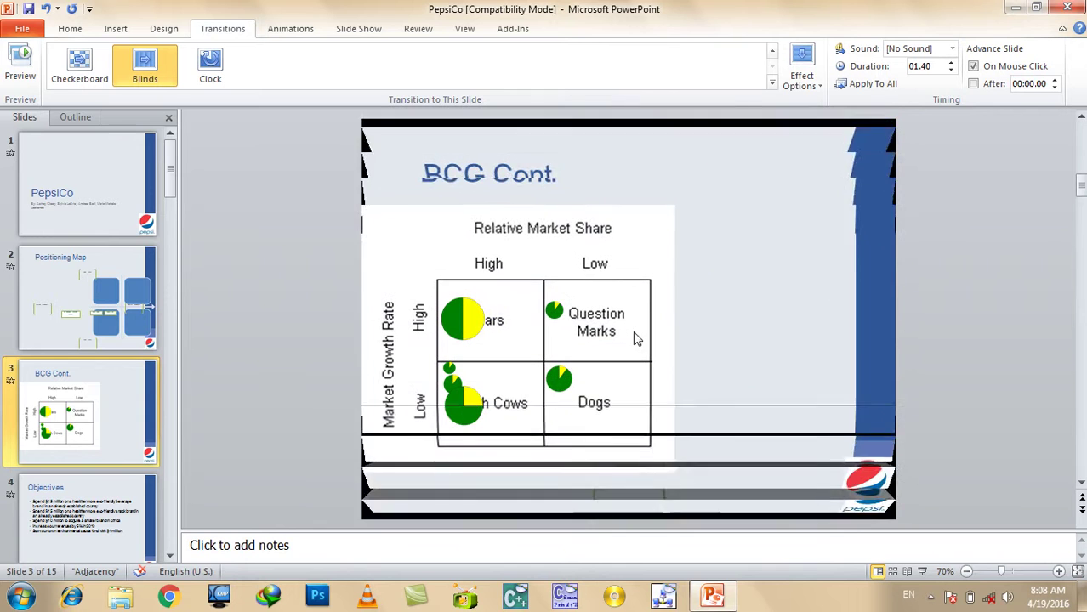
left_click(808, 72)
left_click(818, 113)
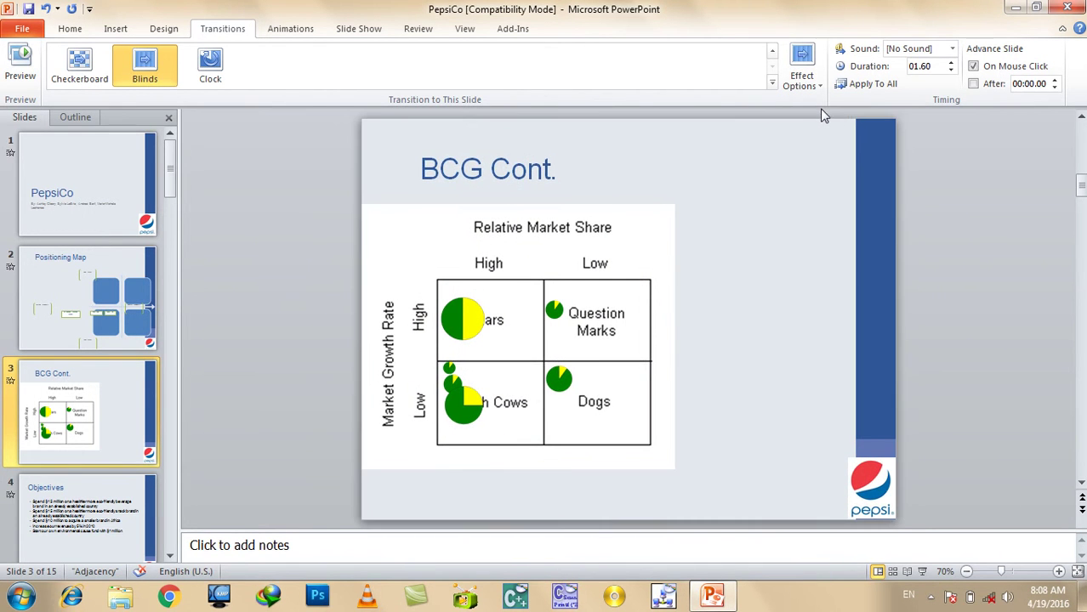
left_click(951, 49)
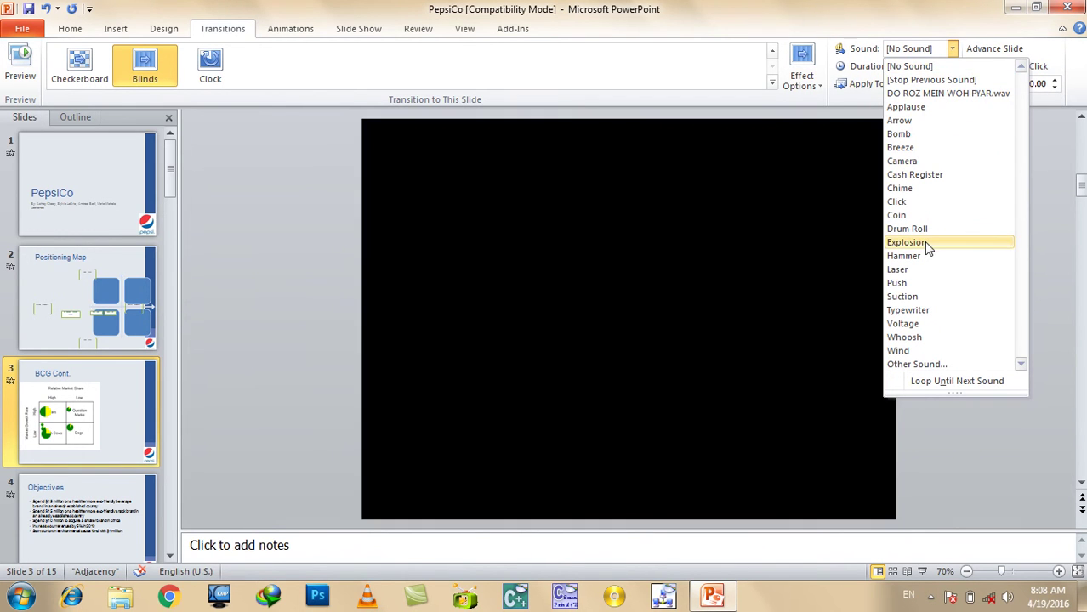
Set the BCG Cont. slide's transition sound to Explosion and test it in a slide show.
left_click(926, 245)
key("shift+F5")
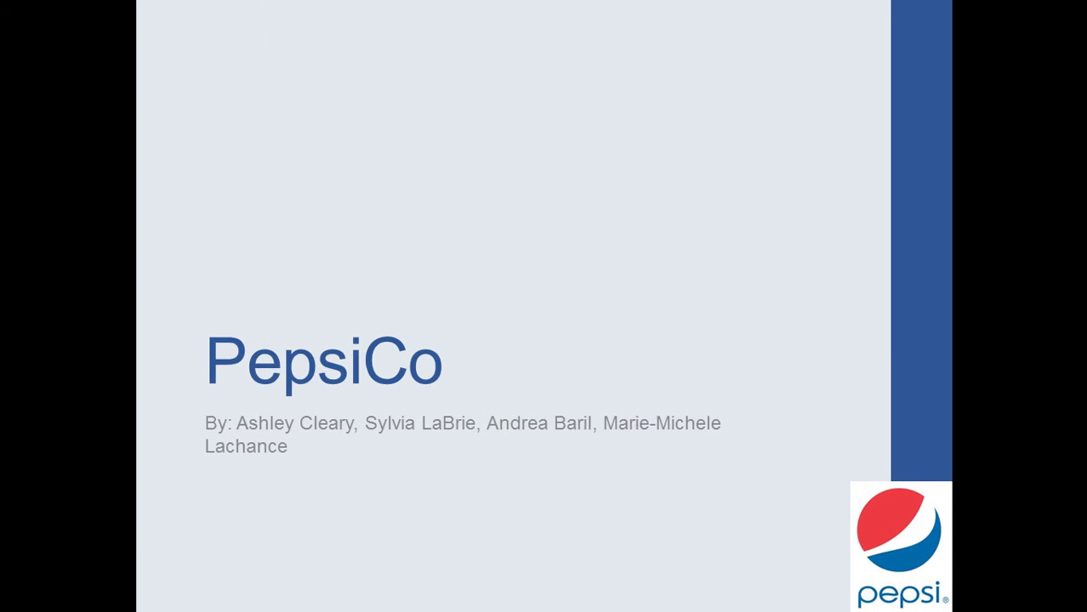
key("space")
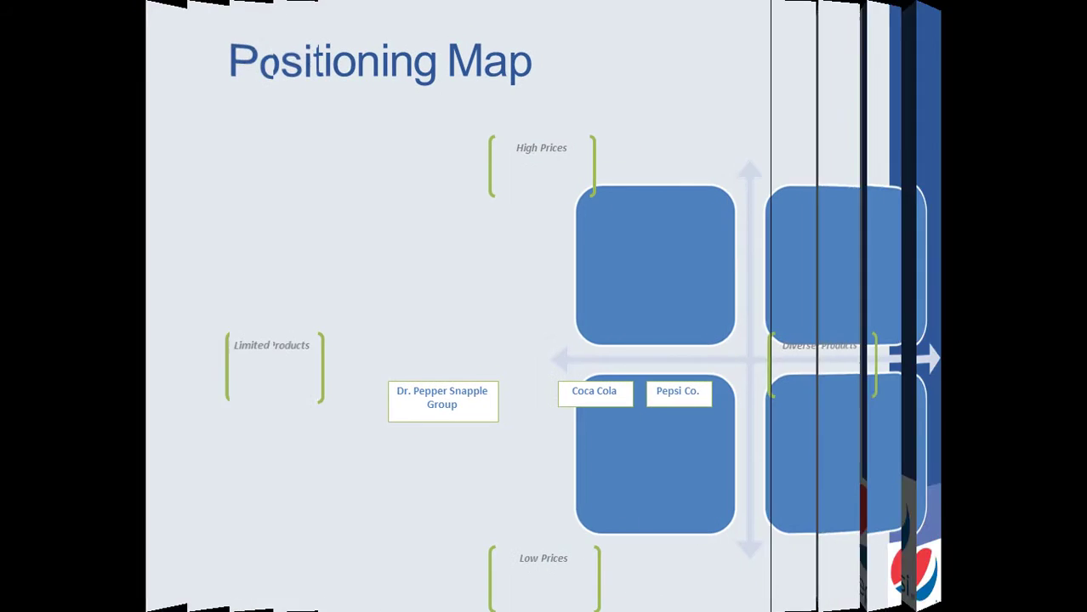
key("Escape")
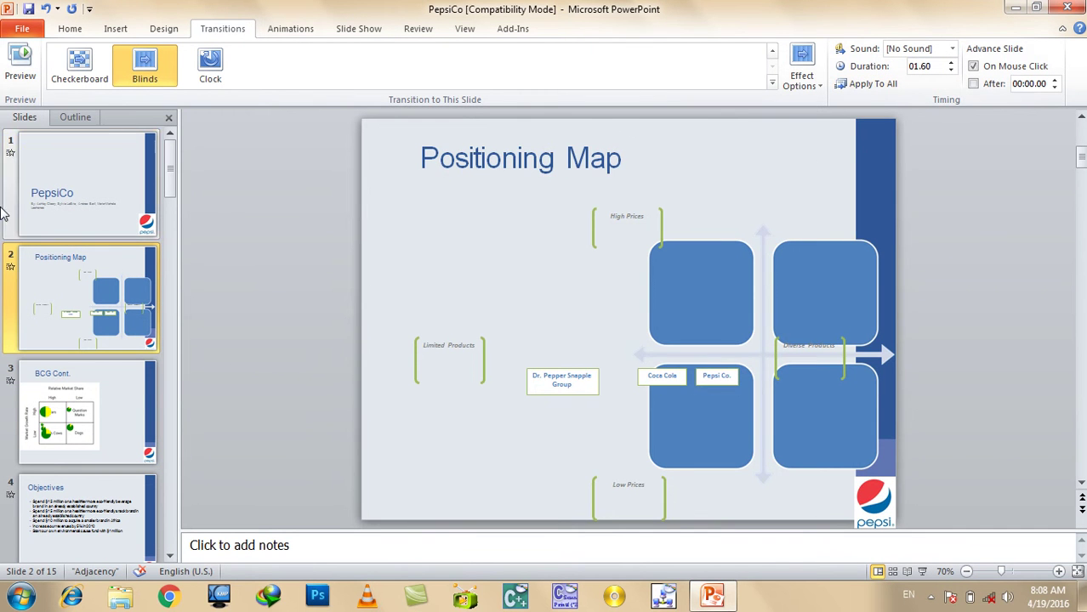
Give the title slide the Explosion sound, apply it to all slides, and preview.
left_click(92, 190)
left_click(951, 48)
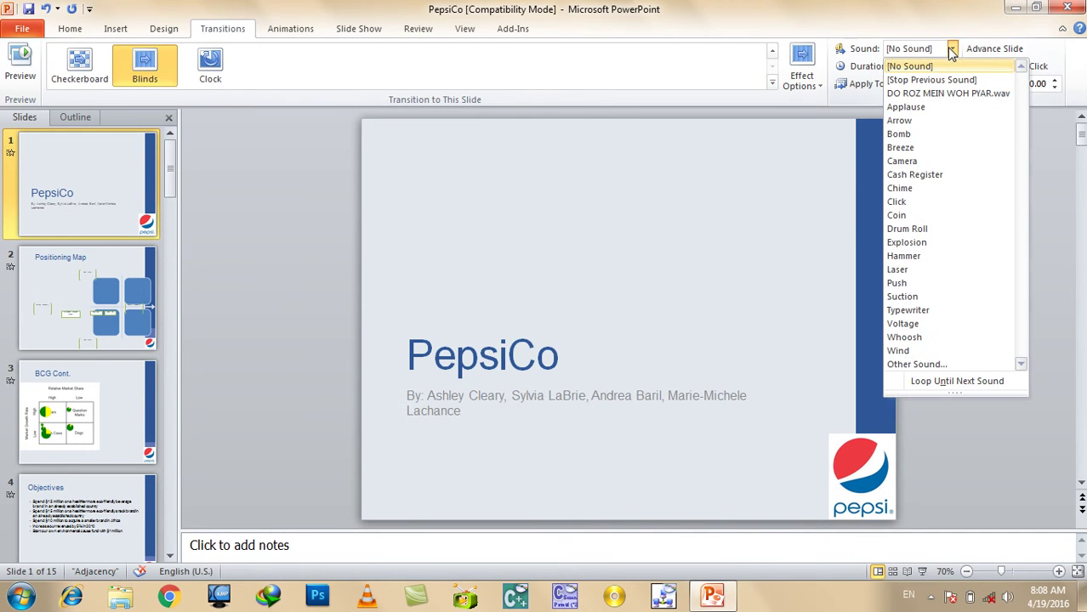
left_click(927, 242)
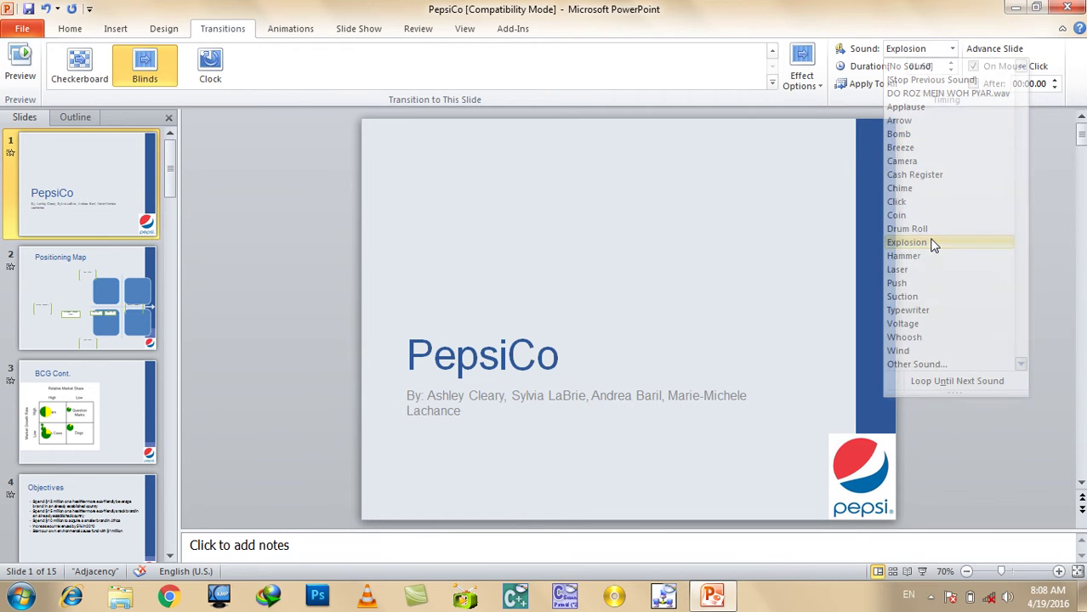
left_click(850, 88)
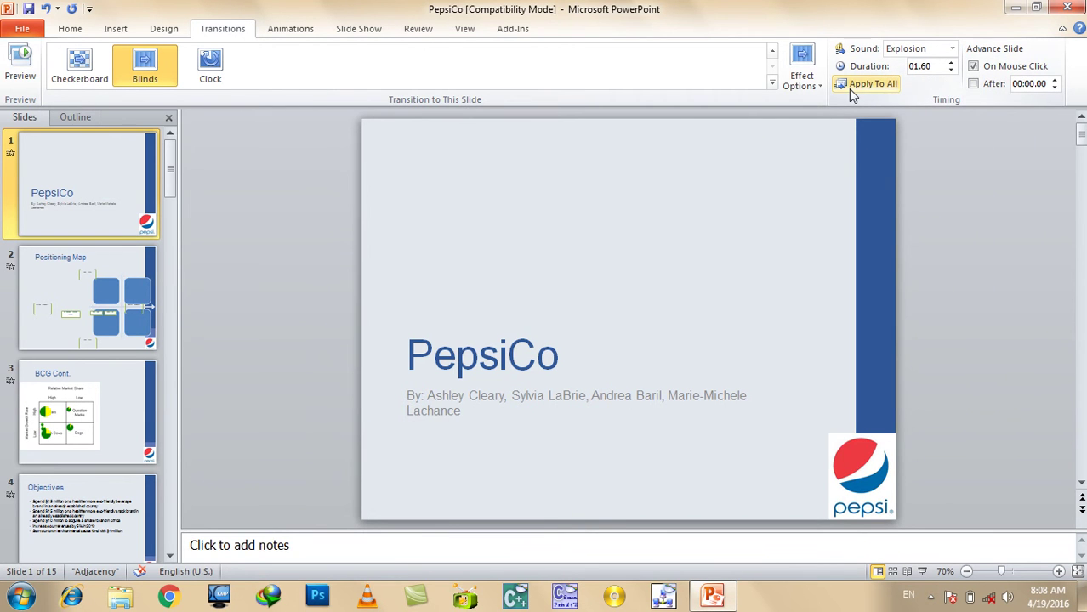
key("F5")
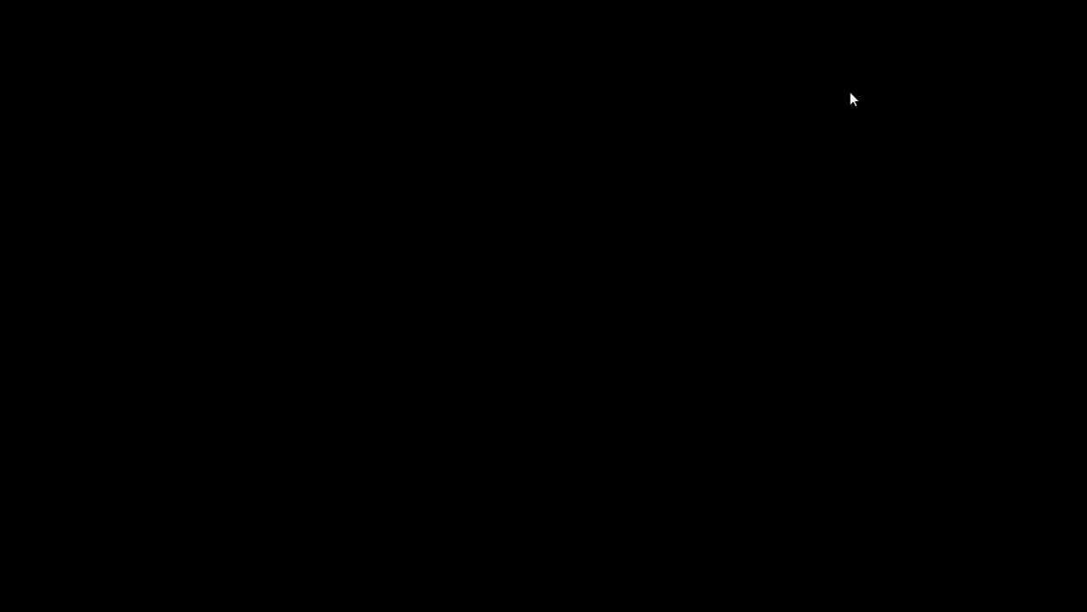
key("Right")
key("Right")
key("Escape")
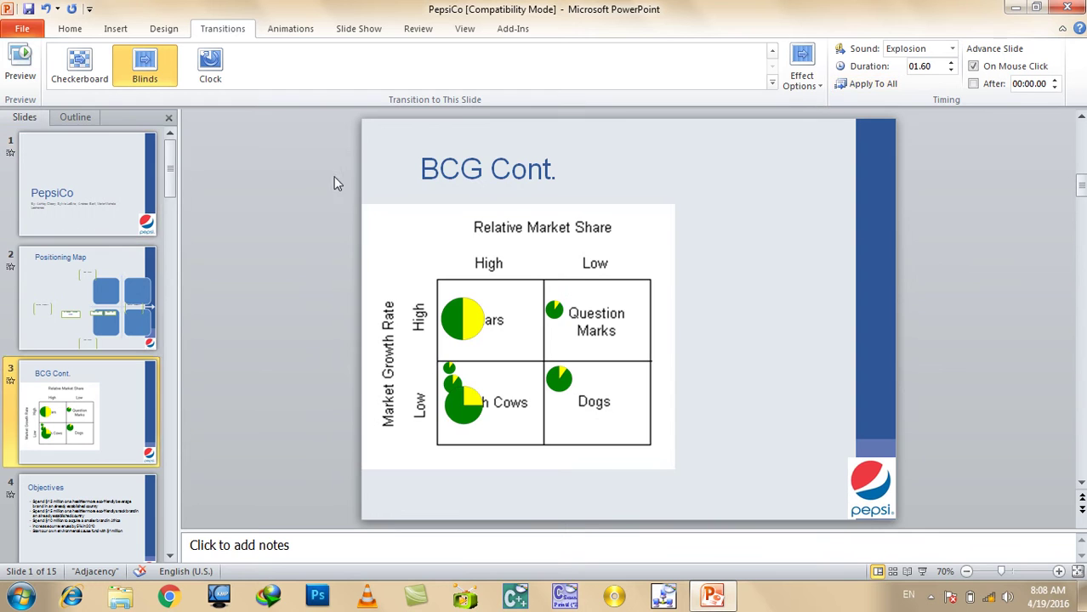
Change the BCG Cont. slide's transition sound to Camera and preview the show.
left_click(953, 49)
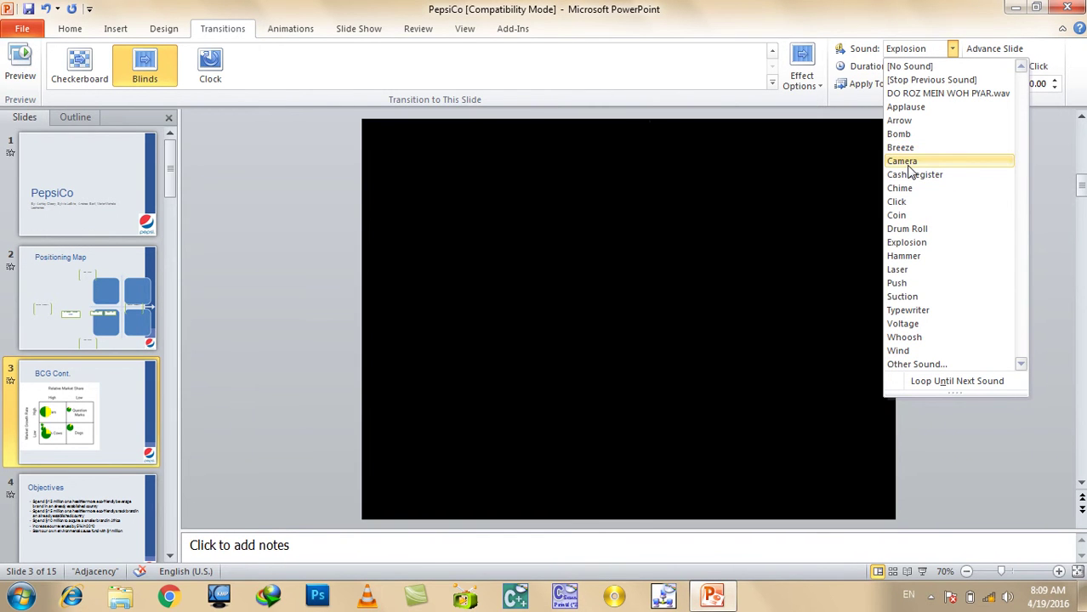
left_click(902, 160)
key("shift+F5")
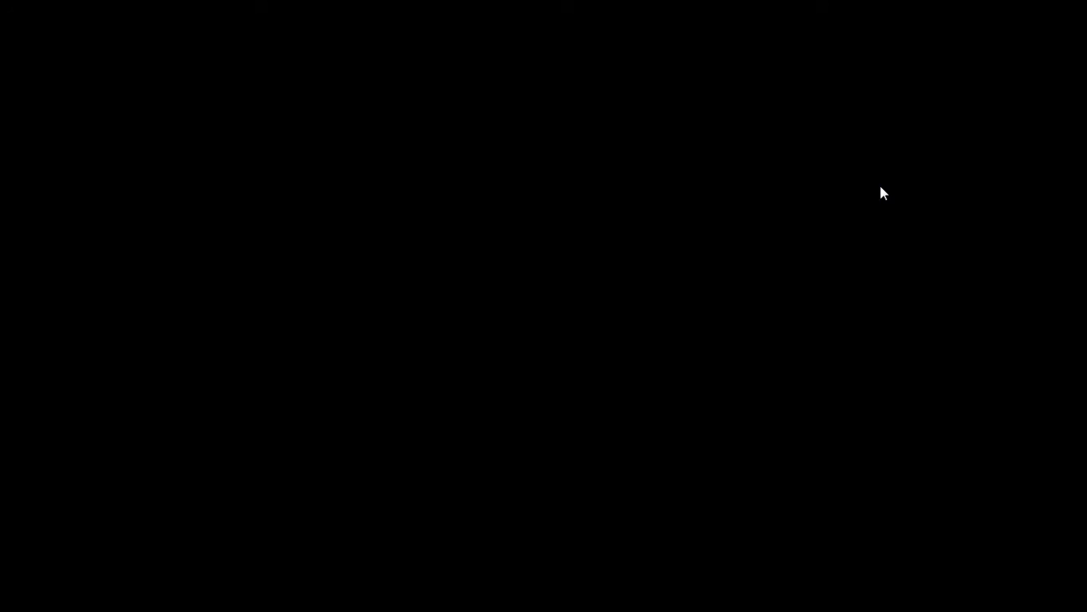
key("Right")
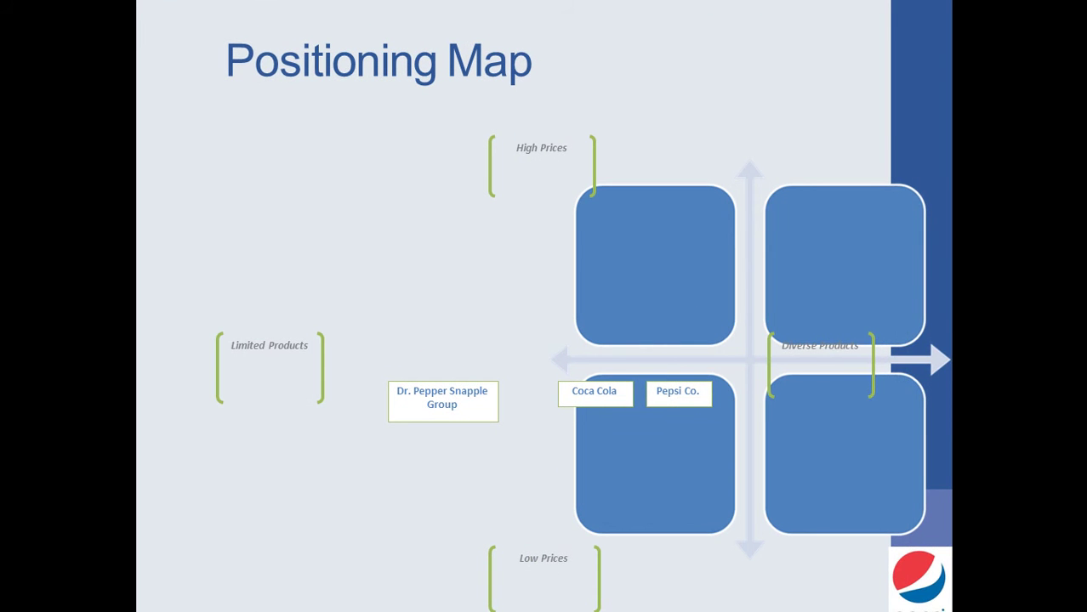
key("Right")
key("Escape")
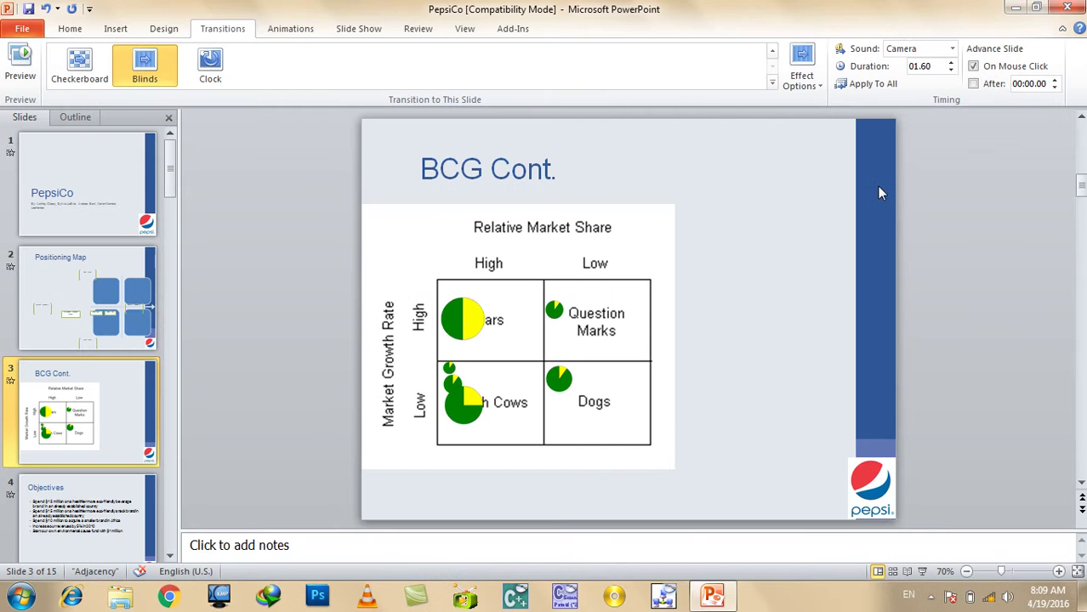
Set the BCG Cont. slide's sound to [No Sound] and check slides 1 and 2 still use Explosion.
left_click(951, 48)
left_click(939, 68)
left_click(87, 220)
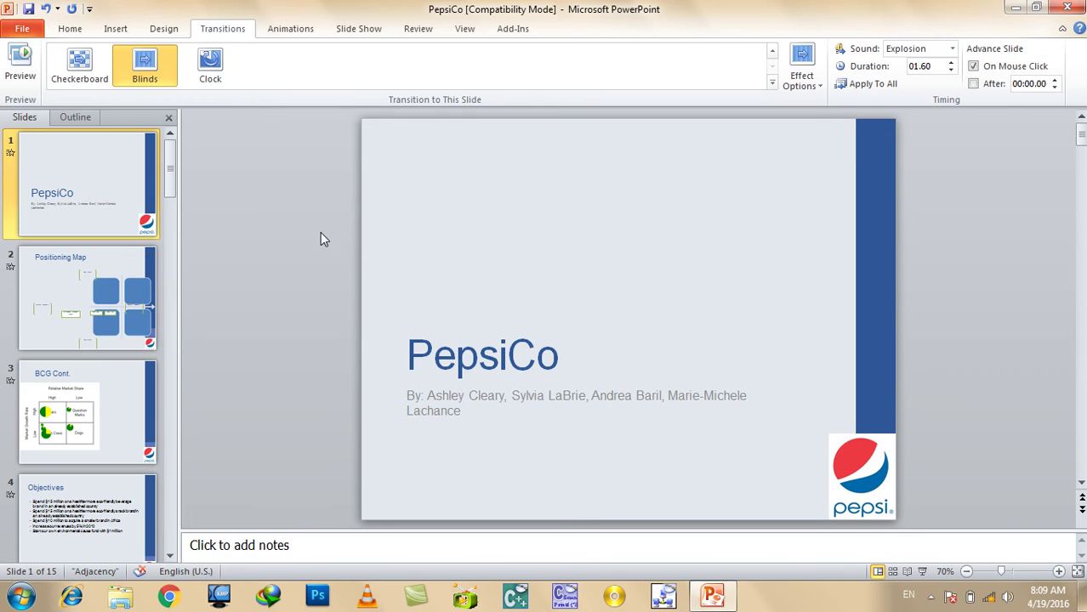
left_click(77, 298)
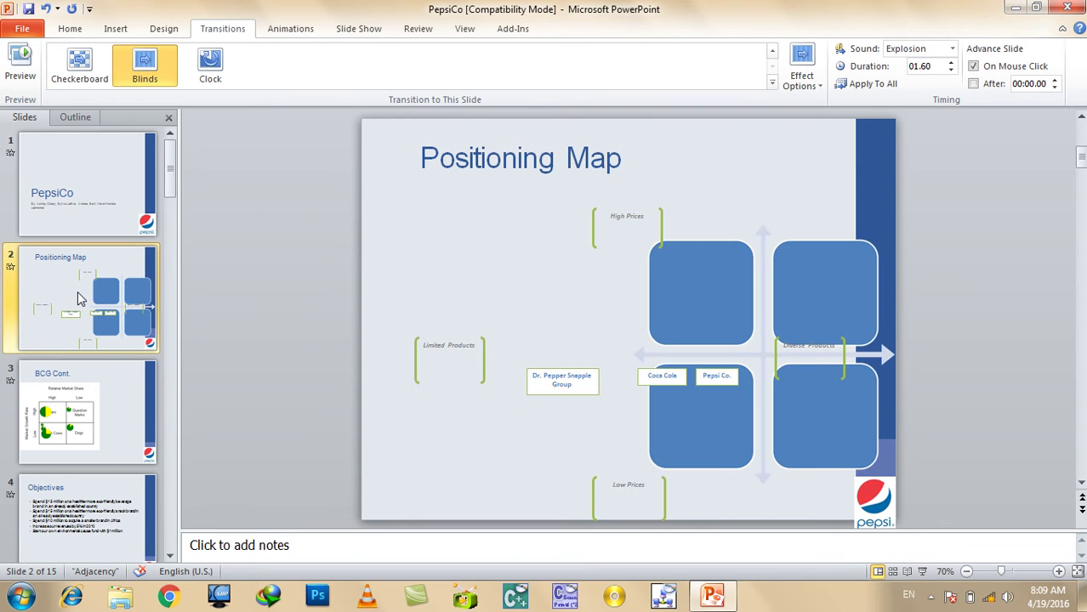
key("Down")
left_click(127, 225)
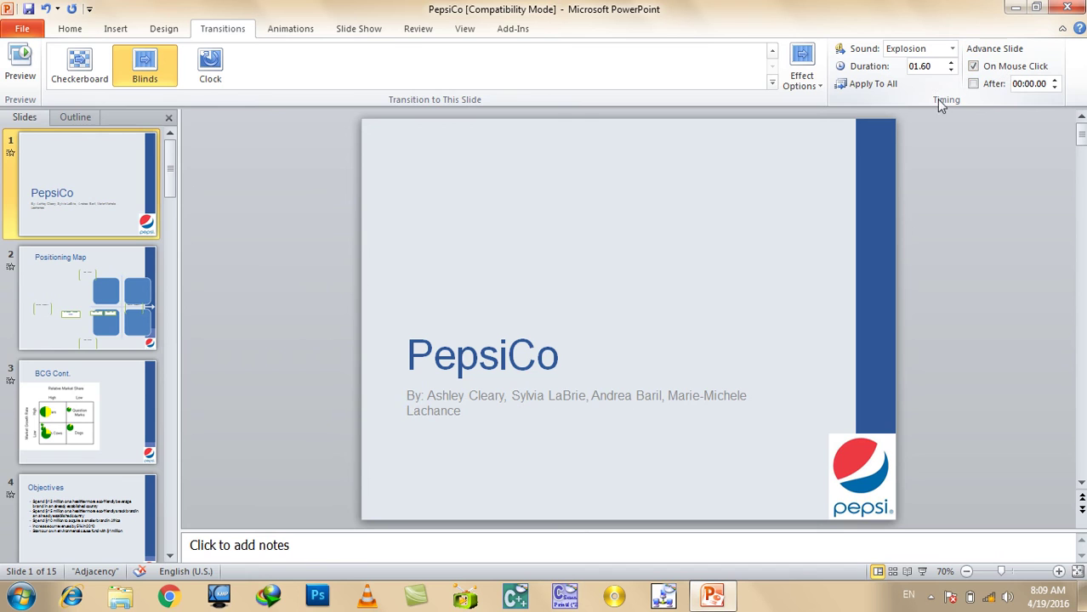
Run the slide show from the title slide to Positioning Map.
key("F5")
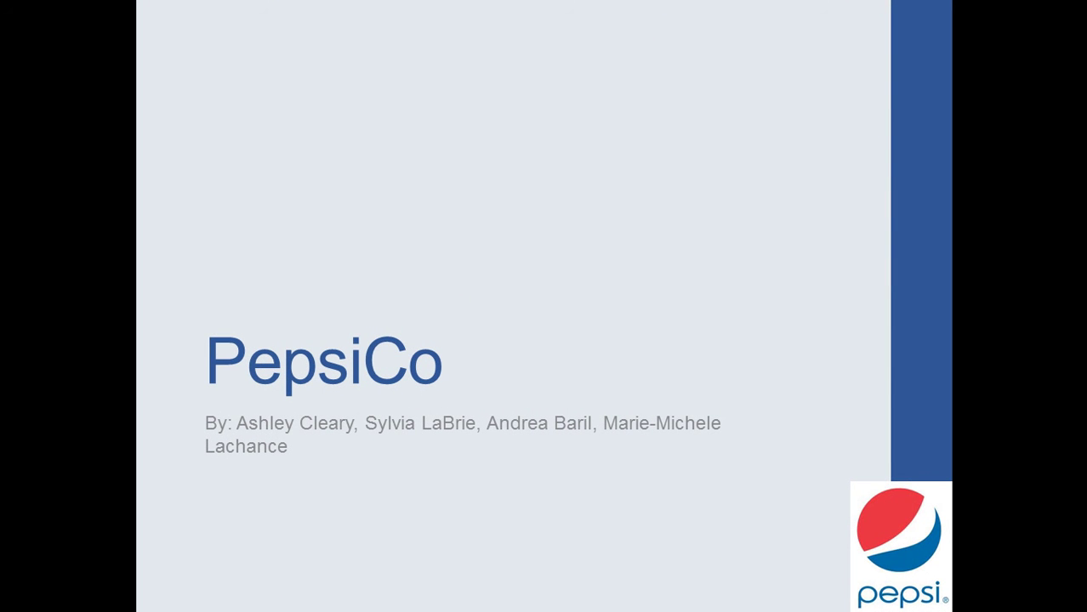
key("Right")
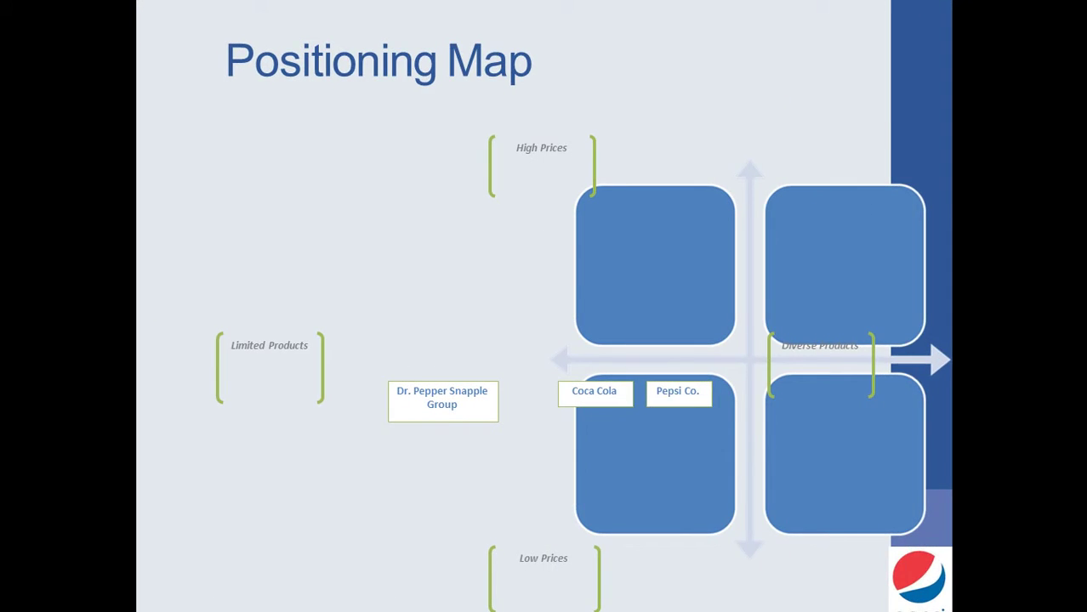
key("Escape")
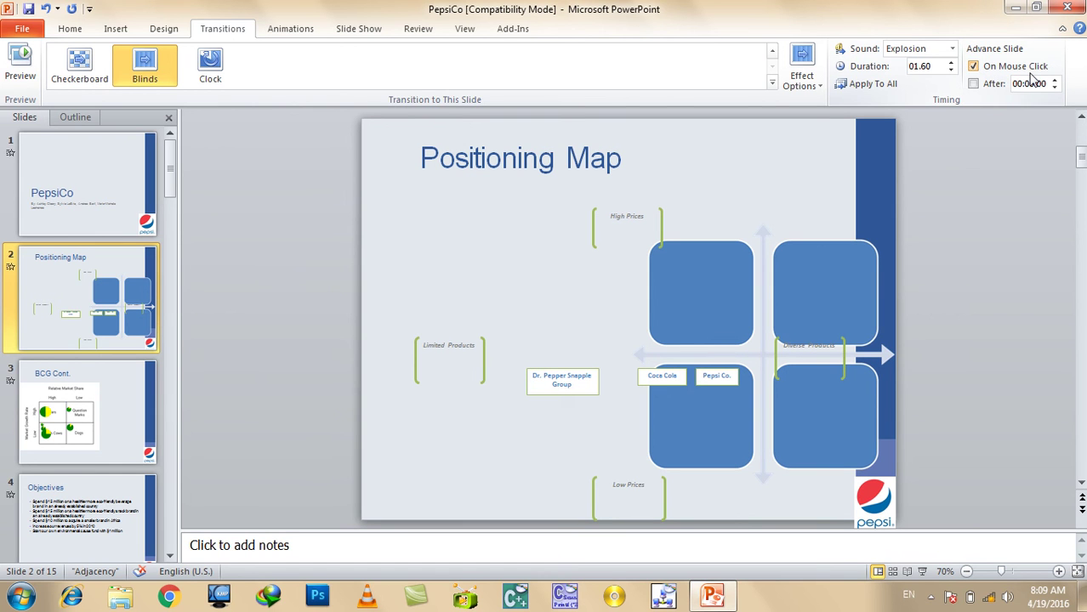
Replace On Mouse Click with automatic advance after 00:02.00 and test it in a slide show.
left_click(1033, 71)
left_click(1055, 79)
left_click(1055, 79)
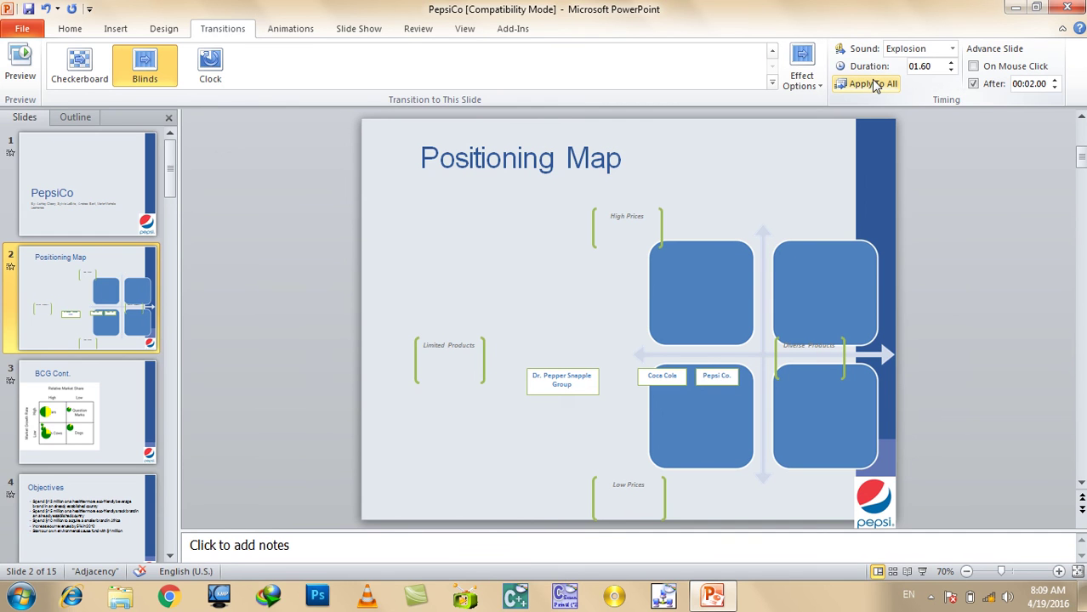
key("F5")
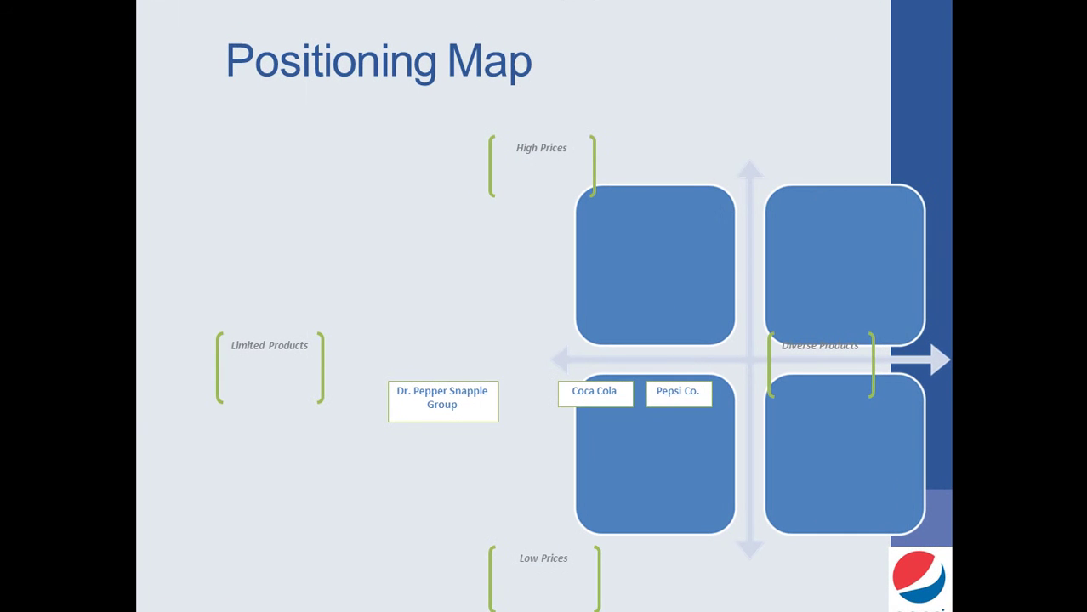
key("Escape")
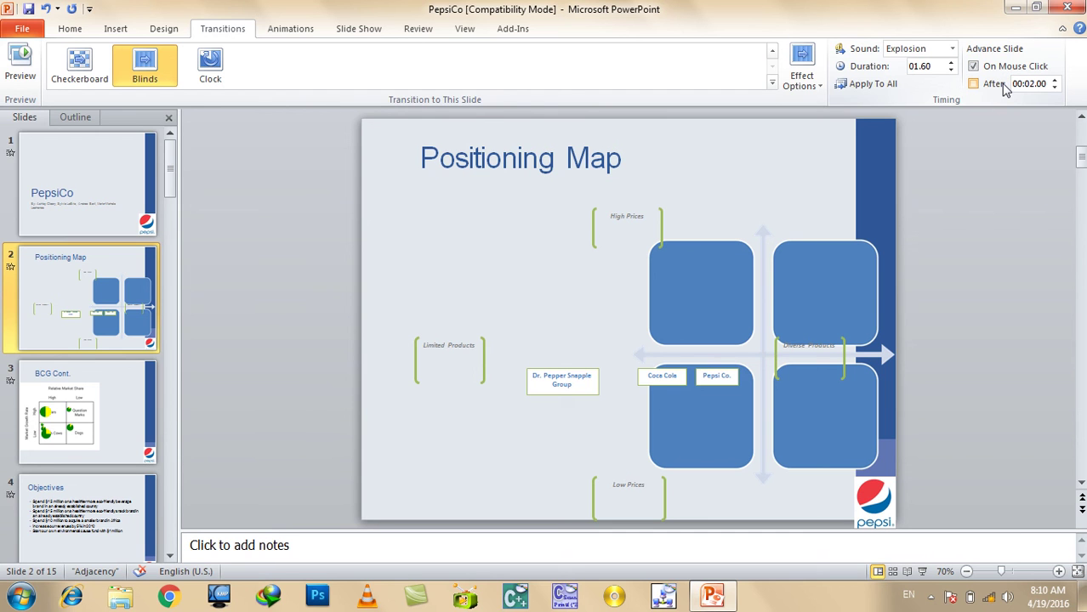
Apply the 2-second timing to every slide and preview the show again.
left_click(875, 89)
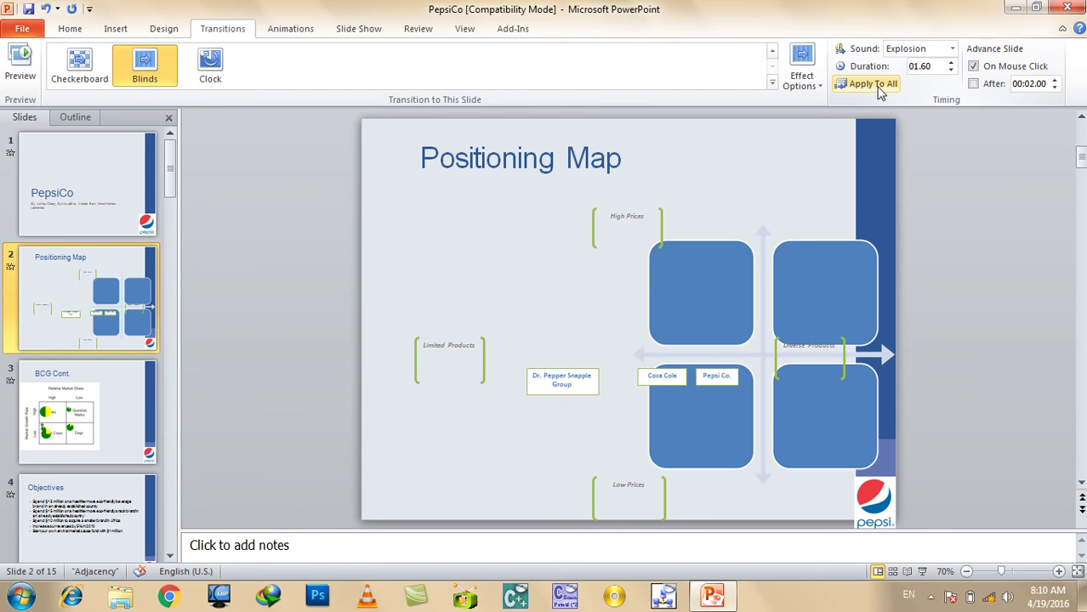
key("F5")
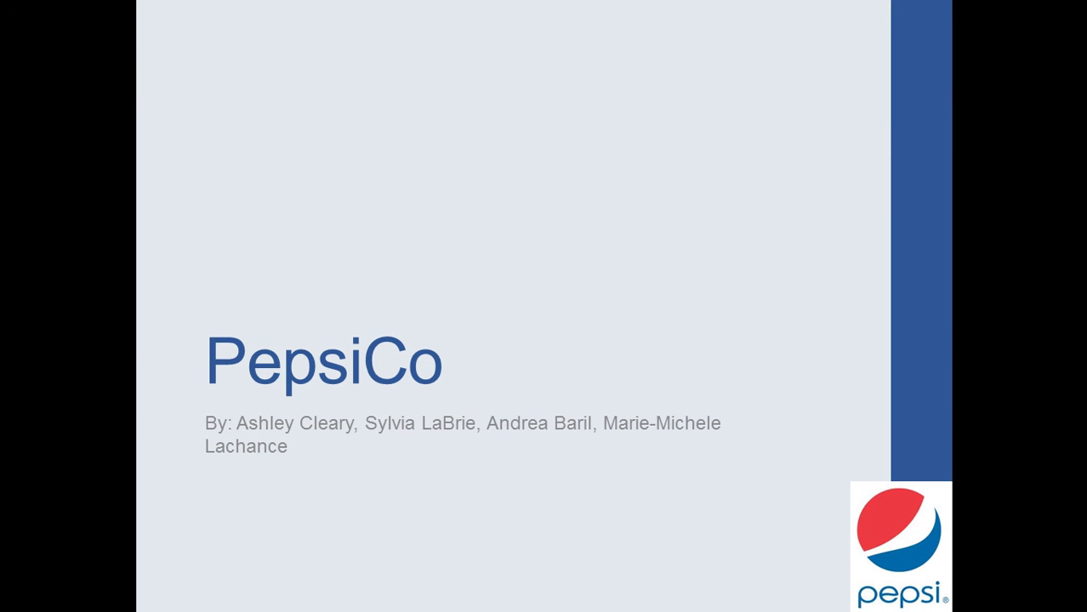
key("Right")
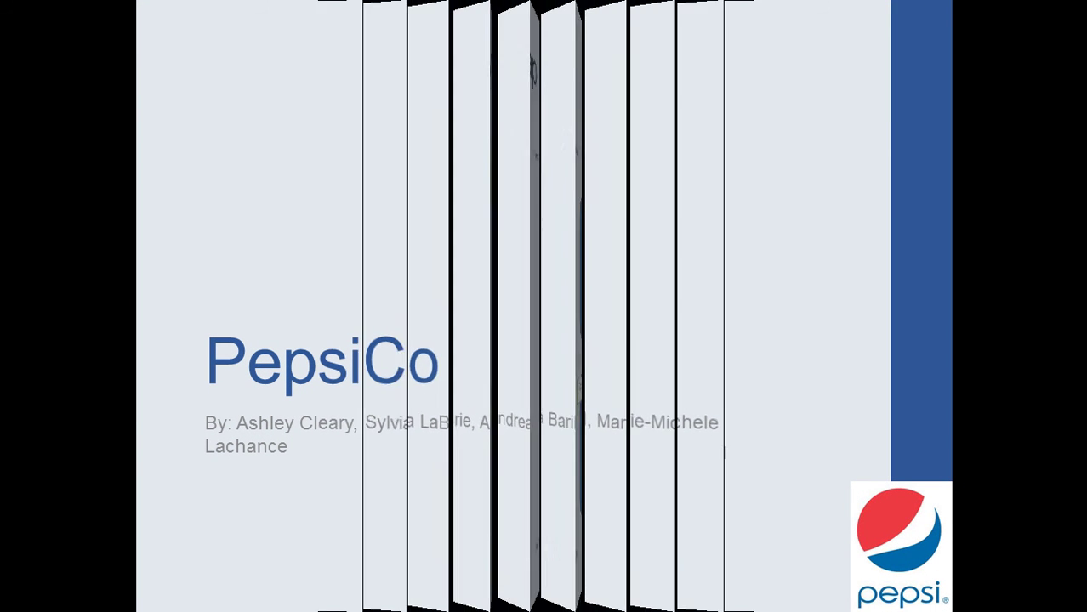
key("Escape")
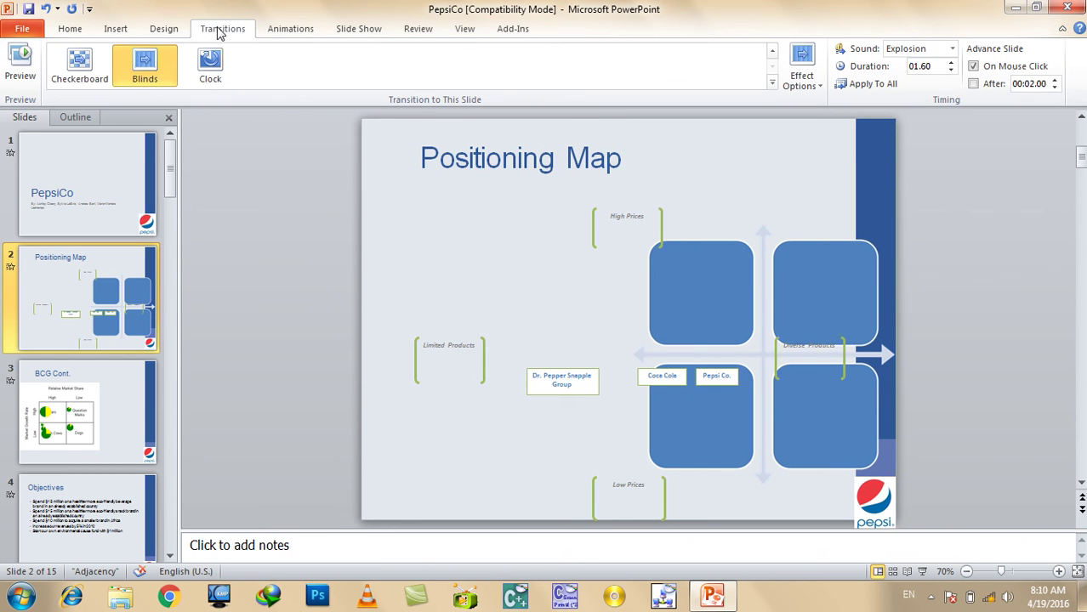
left_click(289, 38)
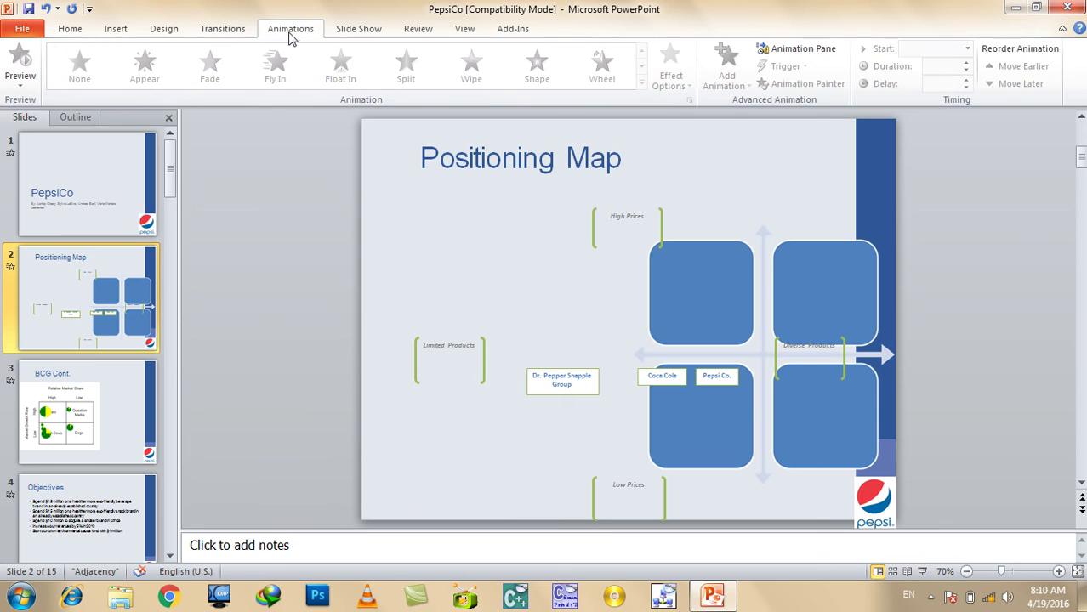